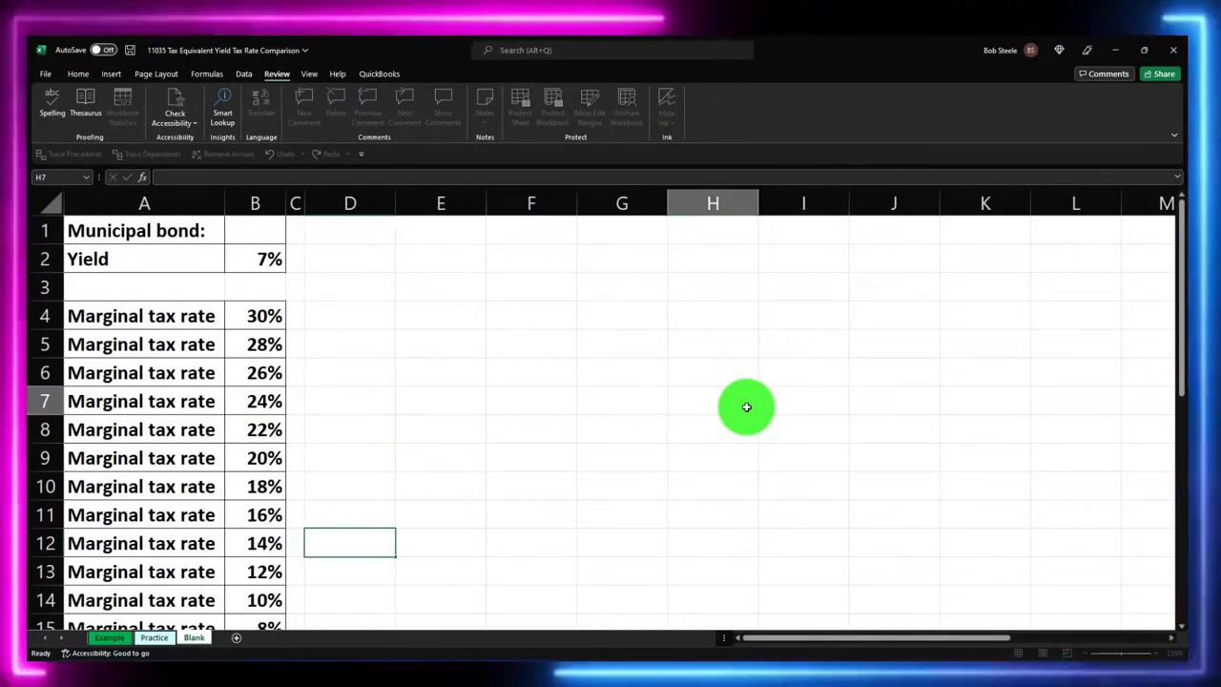
Review the Example sheet's marginal tax rates and taxable equivalent yield table, glance at the Practice sheet, and return to the Blank sheet
{"action": "left_click", "coordinate": [746, 407]}
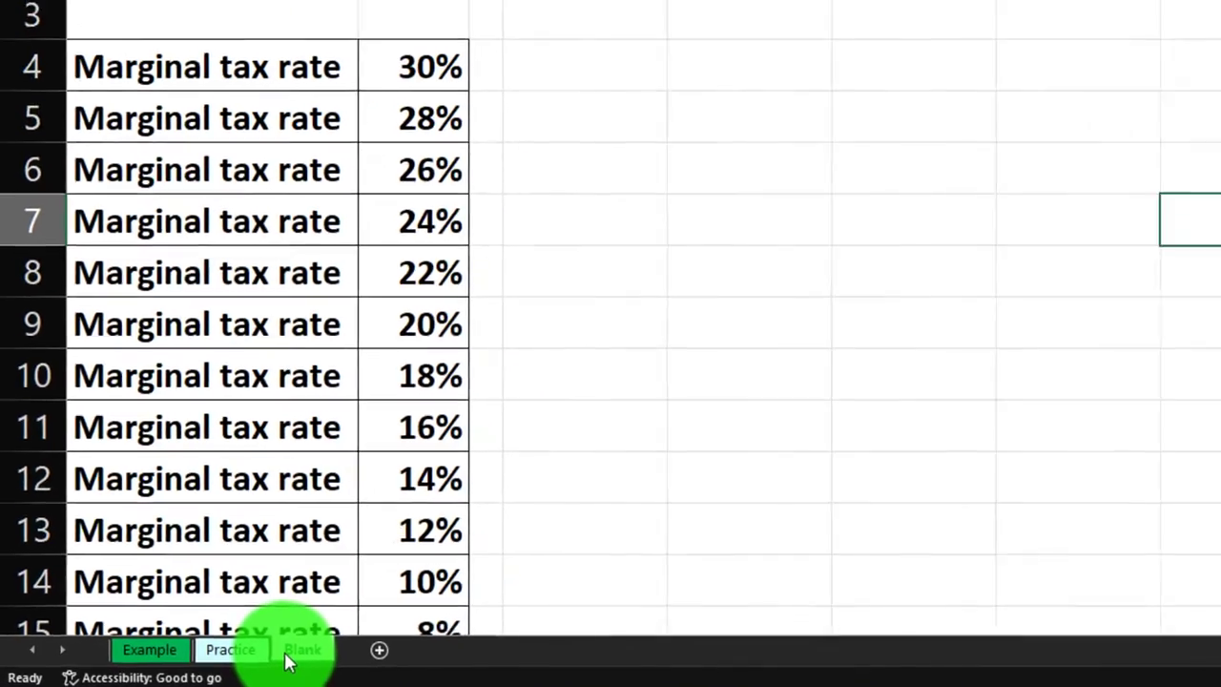
{"action": "left_click", "coordinate": [140, 662]}
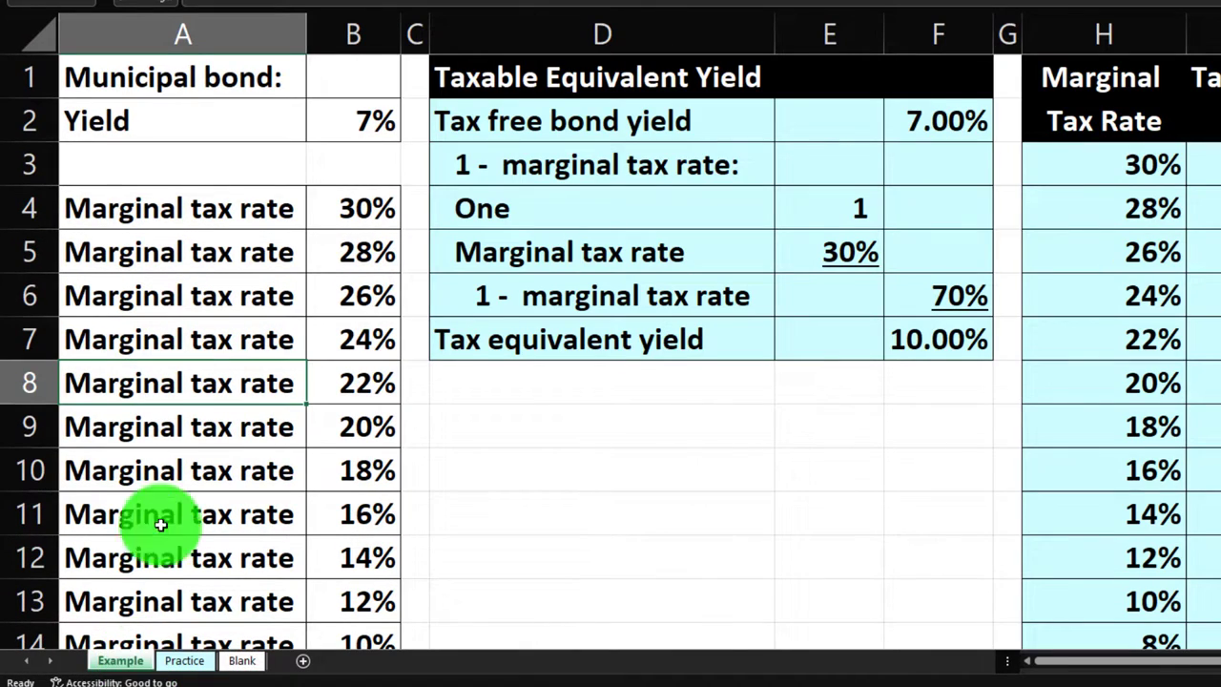
{"action": "left_click", "coordinate": [173, 444]}
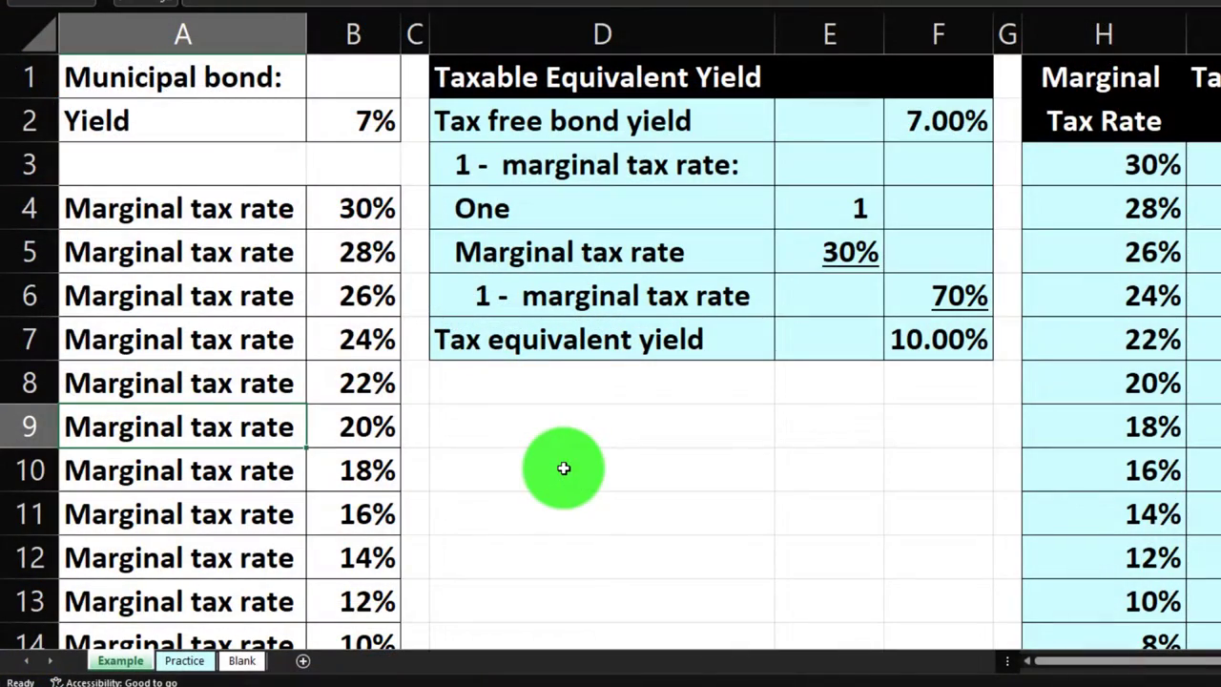
{"action": "left_click", "coordinate": [381, 212]}
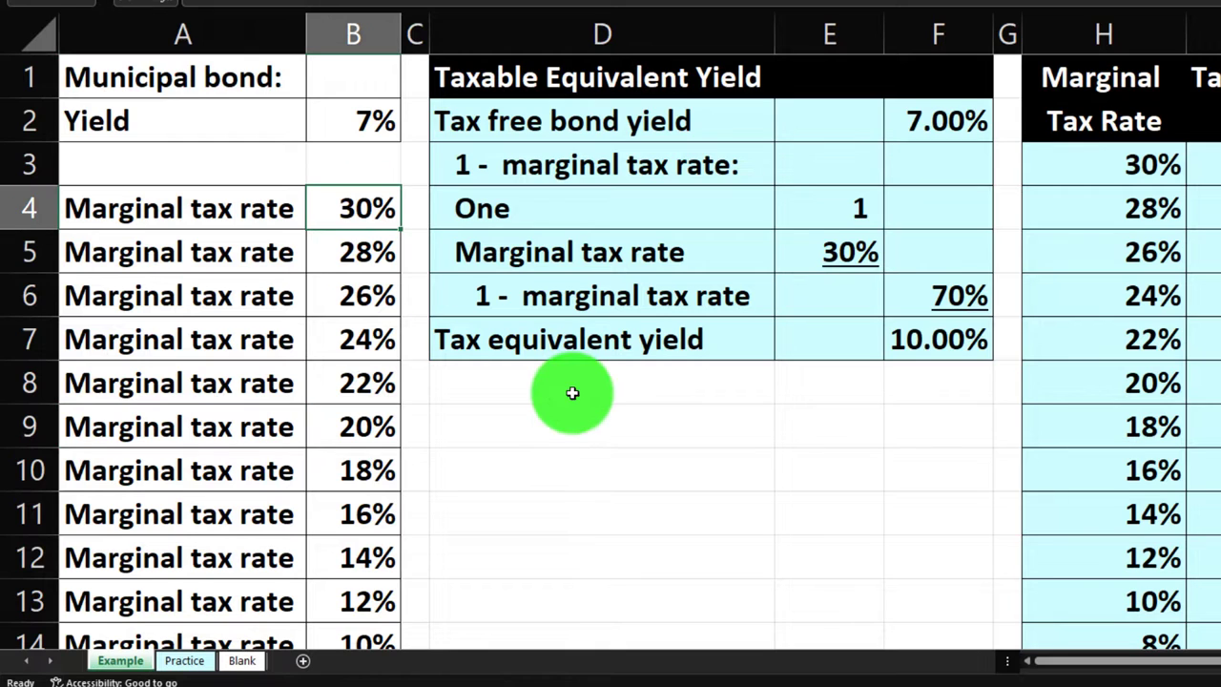
{"action": "key", "text": "Down"}
{"action": "key", "text": "Down"}
{"action": "key", "text": "Down"}
{"action": "key", "text": "Down"}
{"action": "key", "text": "Down"}
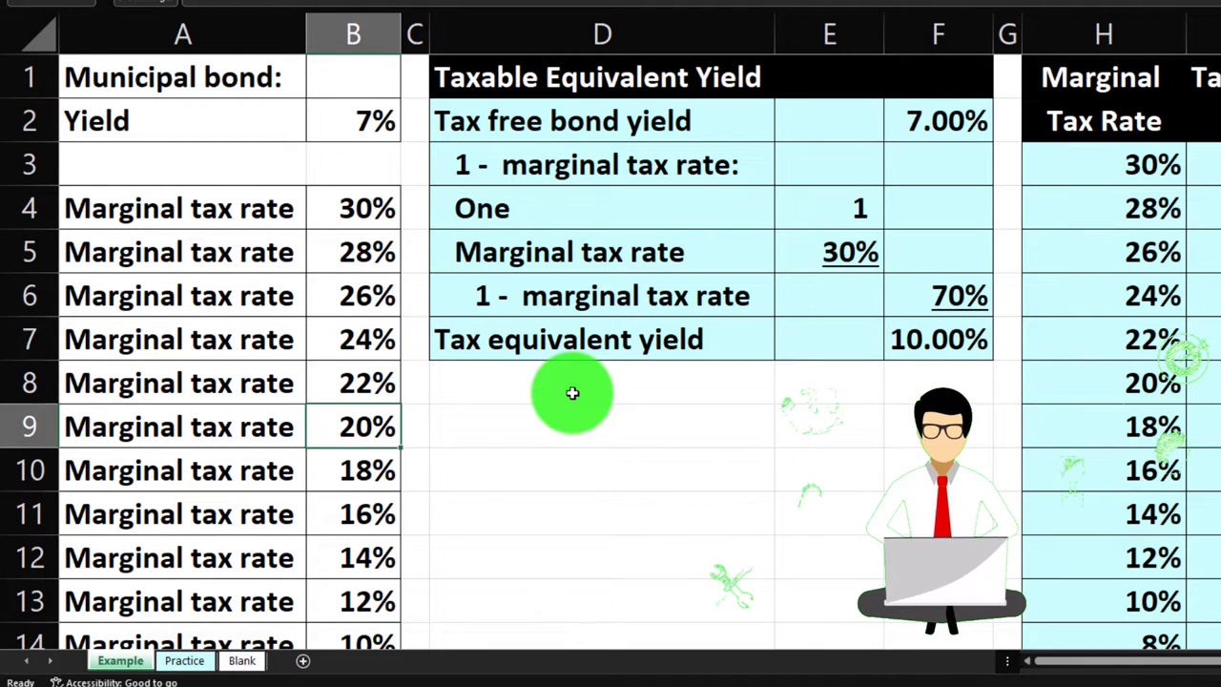
{"action": "key", "text": "Down"}
{"action": "key", "text": "Down"}
{"action": "key", "text": "Down"}
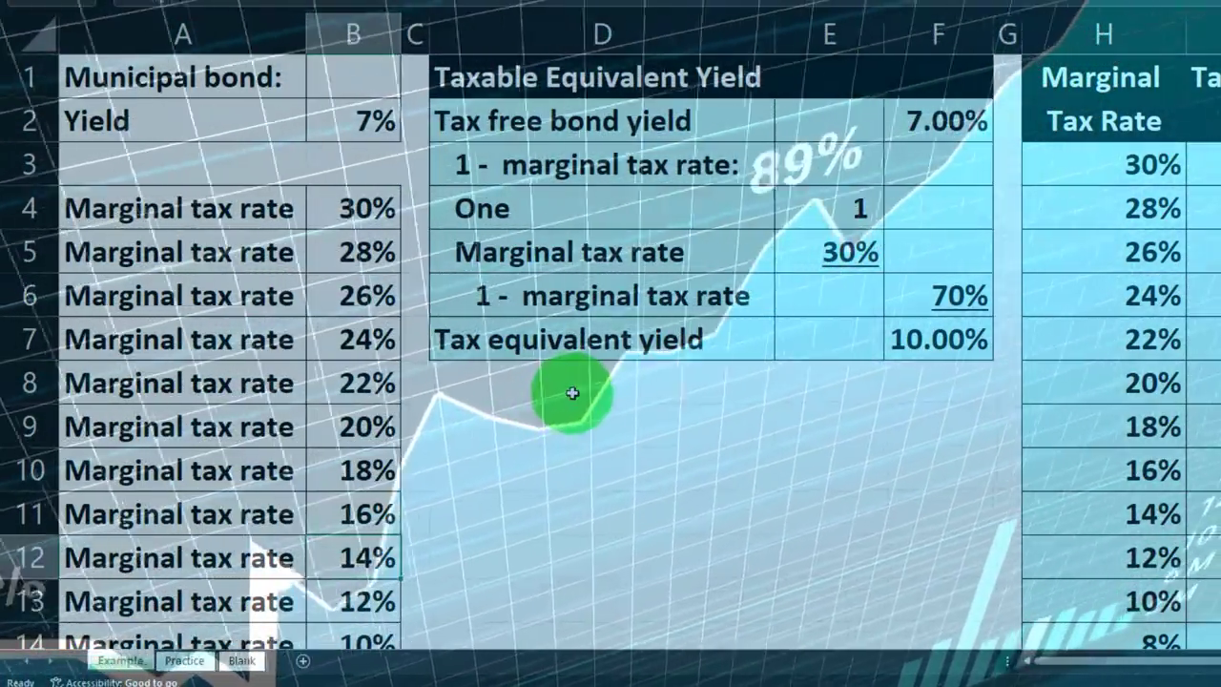
{"action": "left_click", "coordinate": [183, 660]}
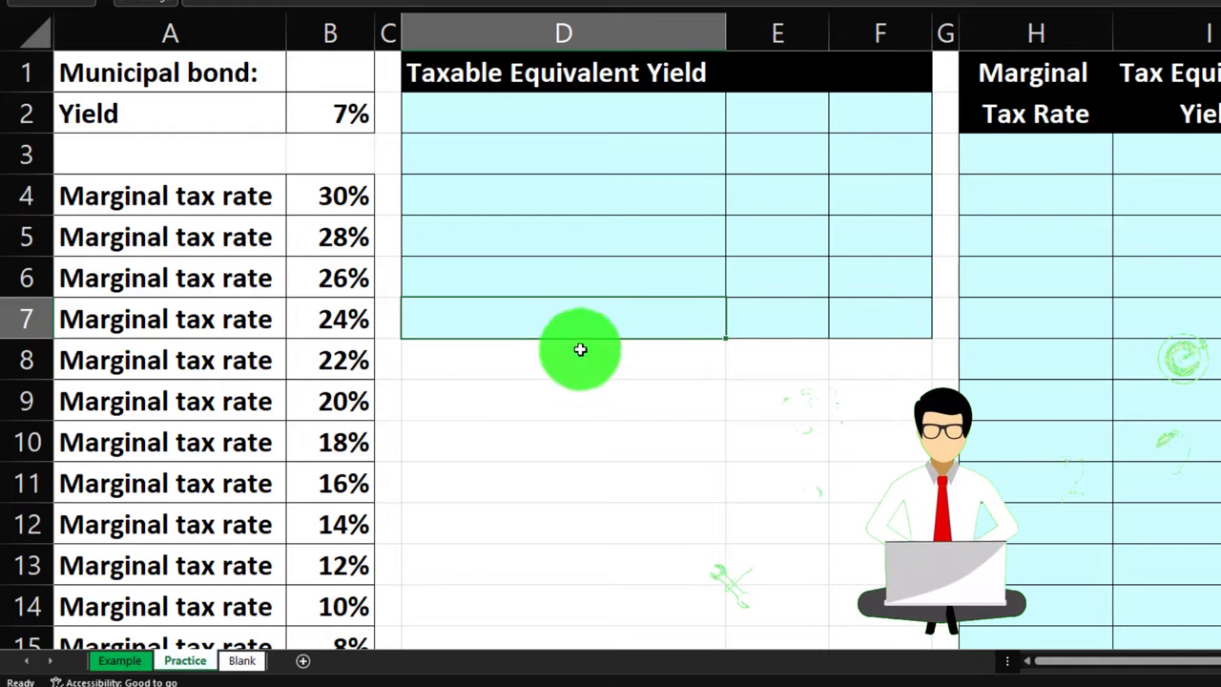
{"action": "left_click", "coordinate": [243, 660]}
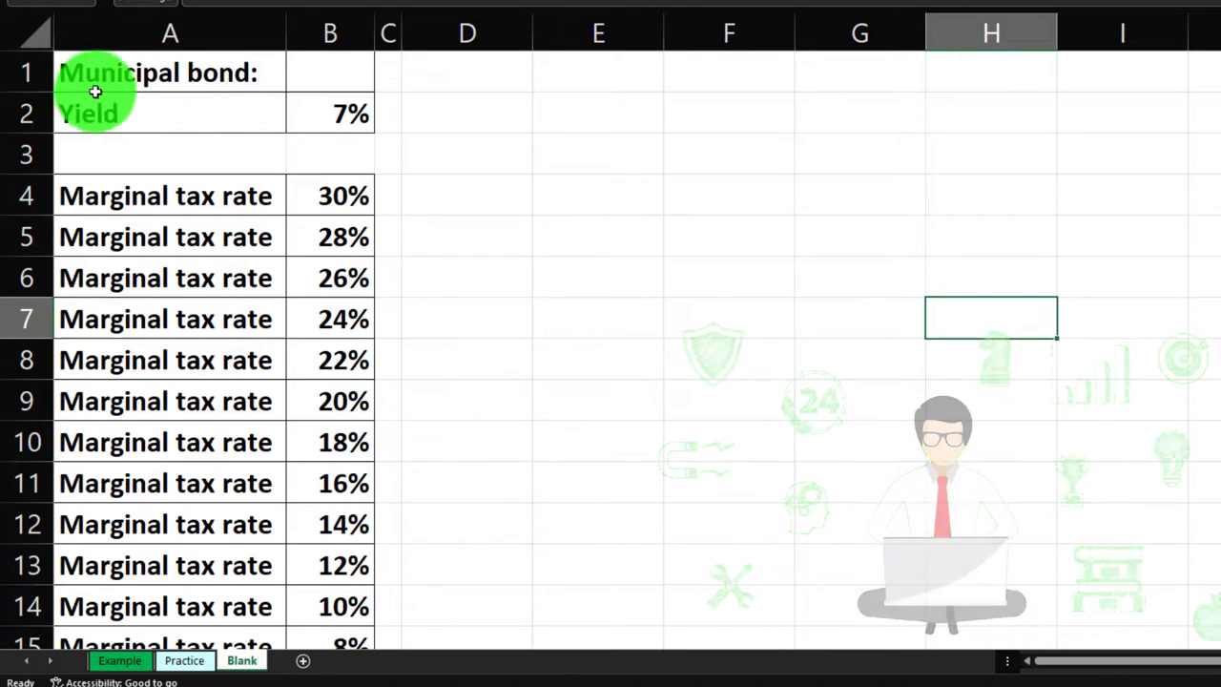
Try a Currency format with no symbol, 0 decimal places and red bracketed negatives on the whole sheet, discarding the settings
{"action": "left_click", "coordinate": [39, 37]}
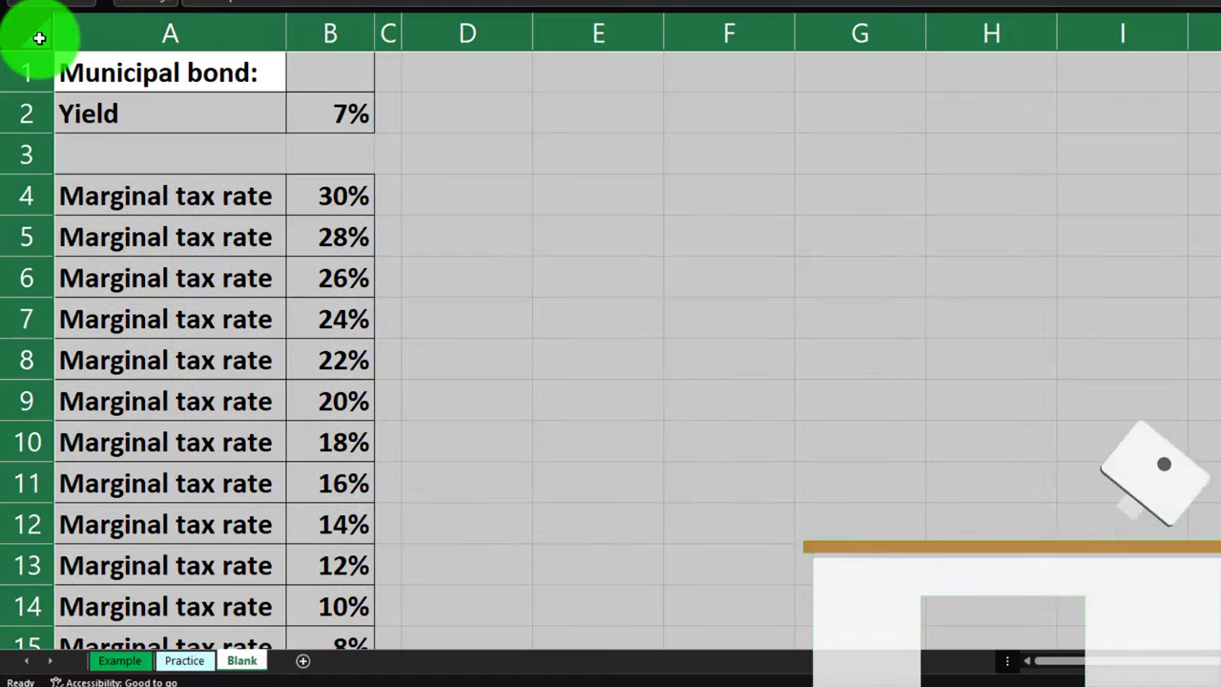
{"action": "right_click", "coordinate": [558, 182]}
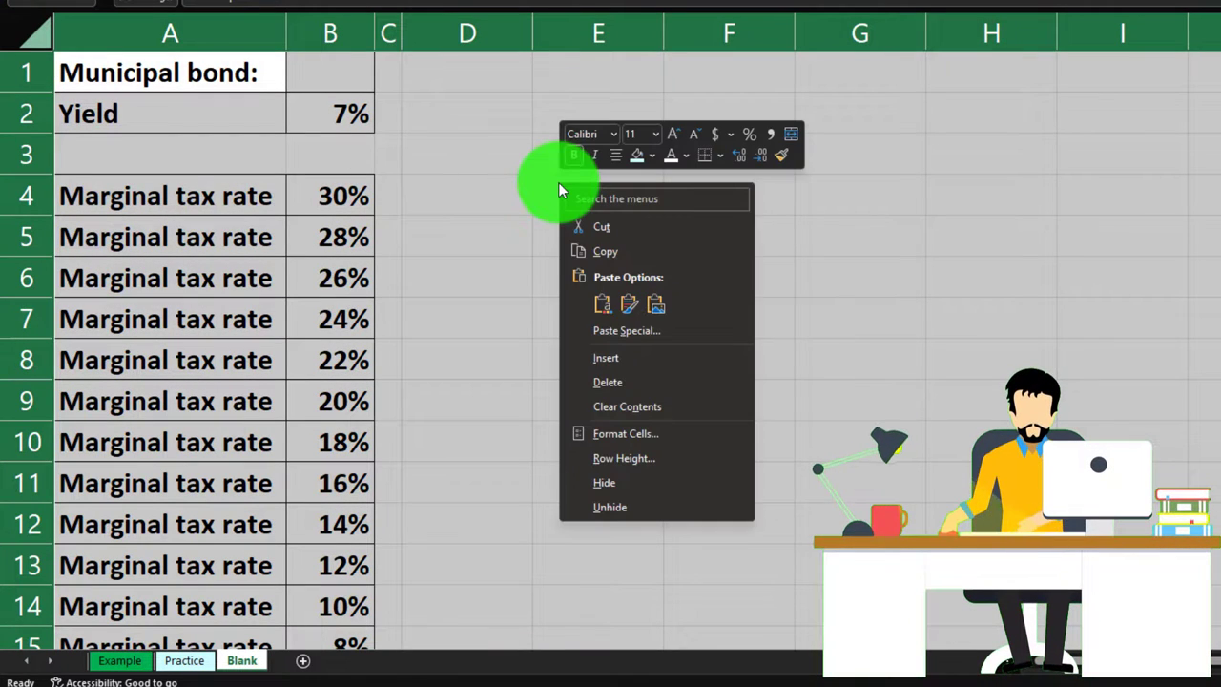
{"action": "left_click", "coordinate": [631, 433]}
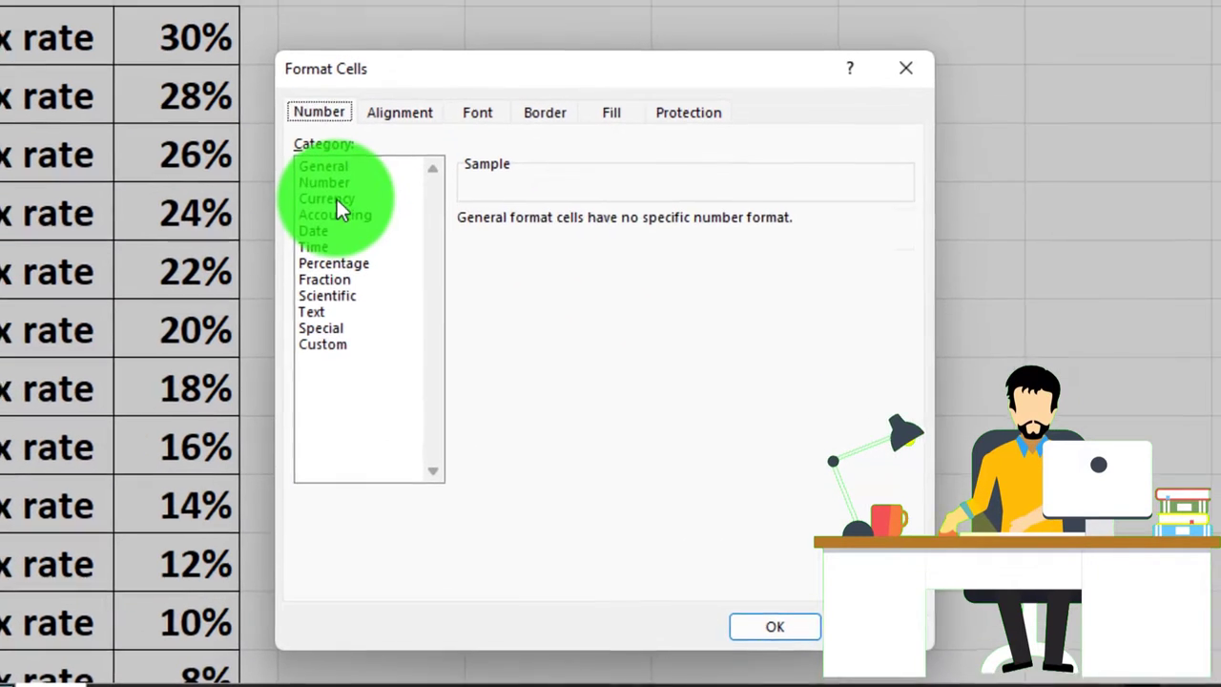
{"action": "left_click", "coordinate": [441, 309]}
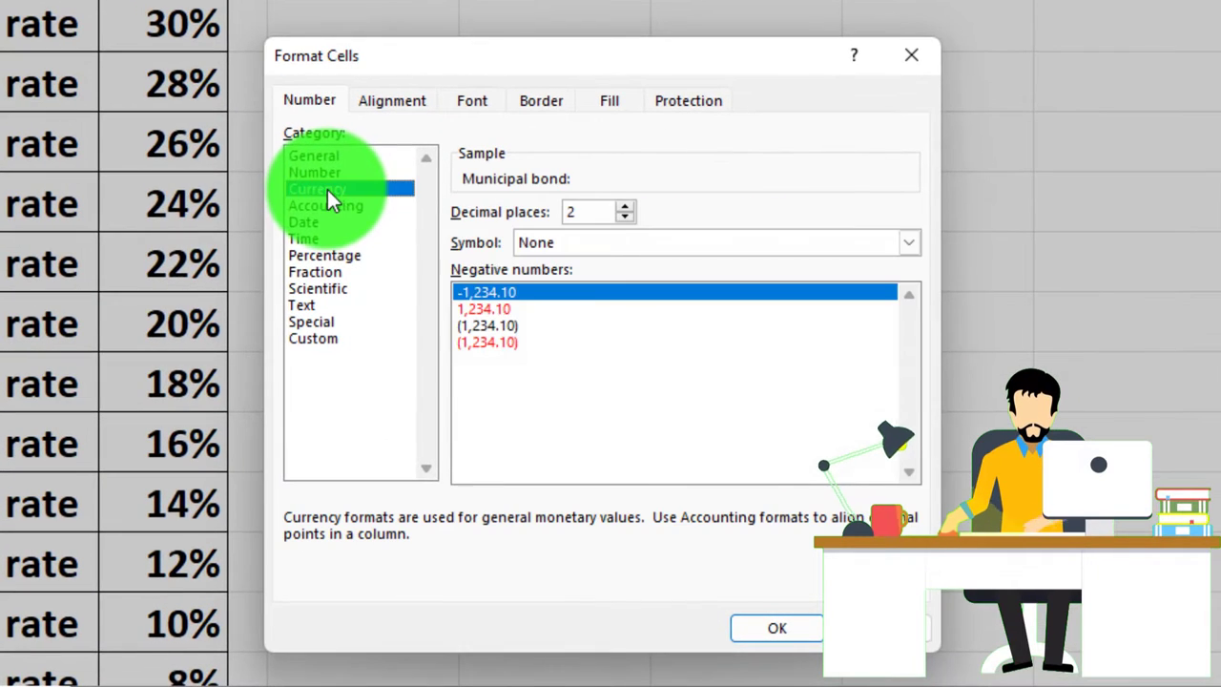
{"action": "left_click", "coordinate": [497, 343]}
{"action": "left_click", "coordinate": [629, 248]}
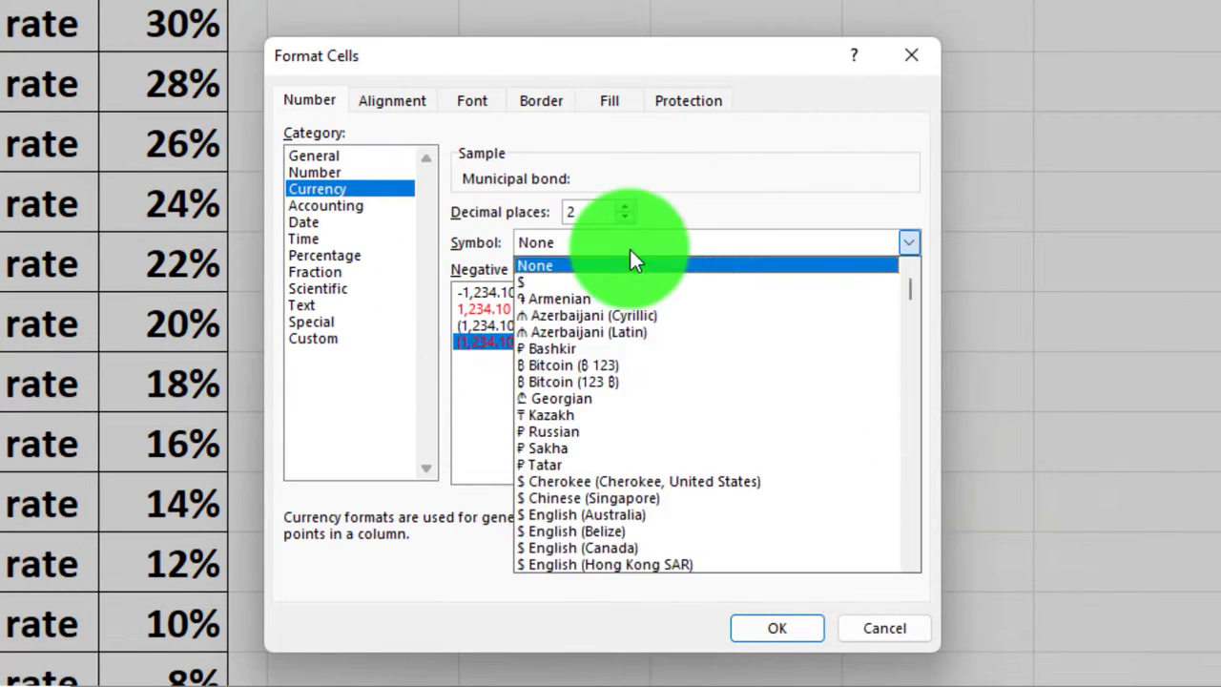
{"action": "left_click", "coordinate": [625, 265]}
{"action": "left_click", "coordinate": [625, 216]}
{"action": "left_click", "coordinate": [626, 217]}
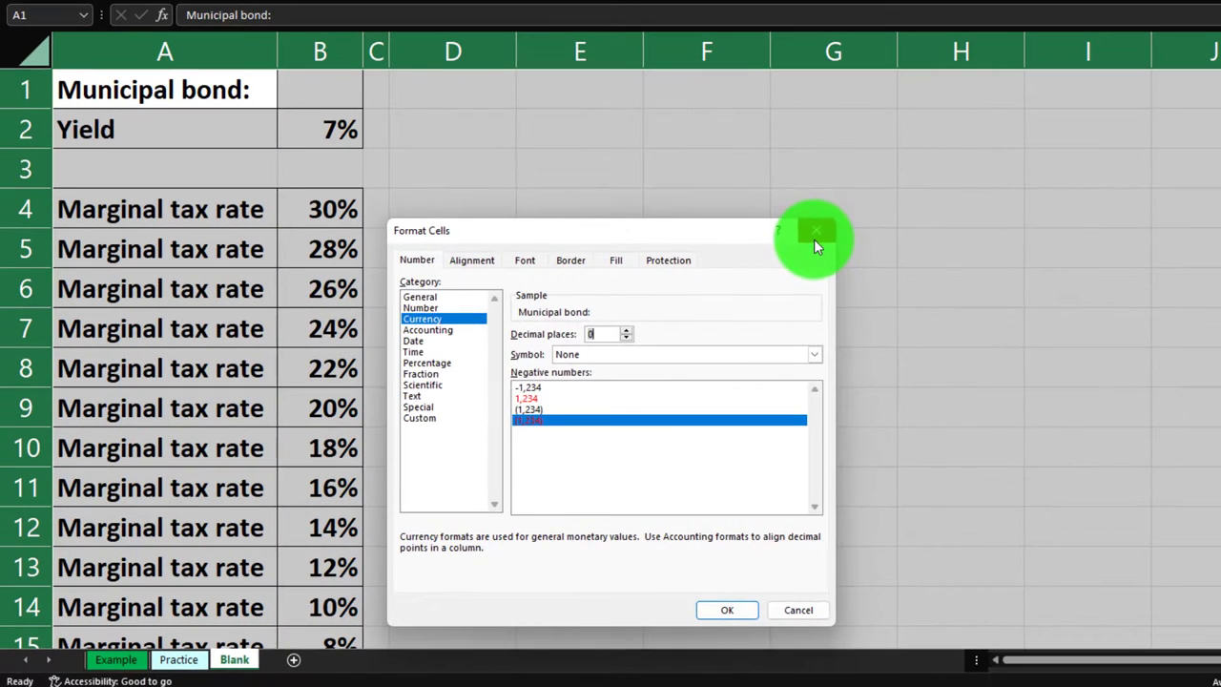
{"action": "left_click", "coordinate": [813, 239]}
Examine the municipal bond yield, the marginal tax rate formulas in column B, and the tax equivalent yield formula picture below the data
{"action": "left_click", "coordinate": [191, 128]}
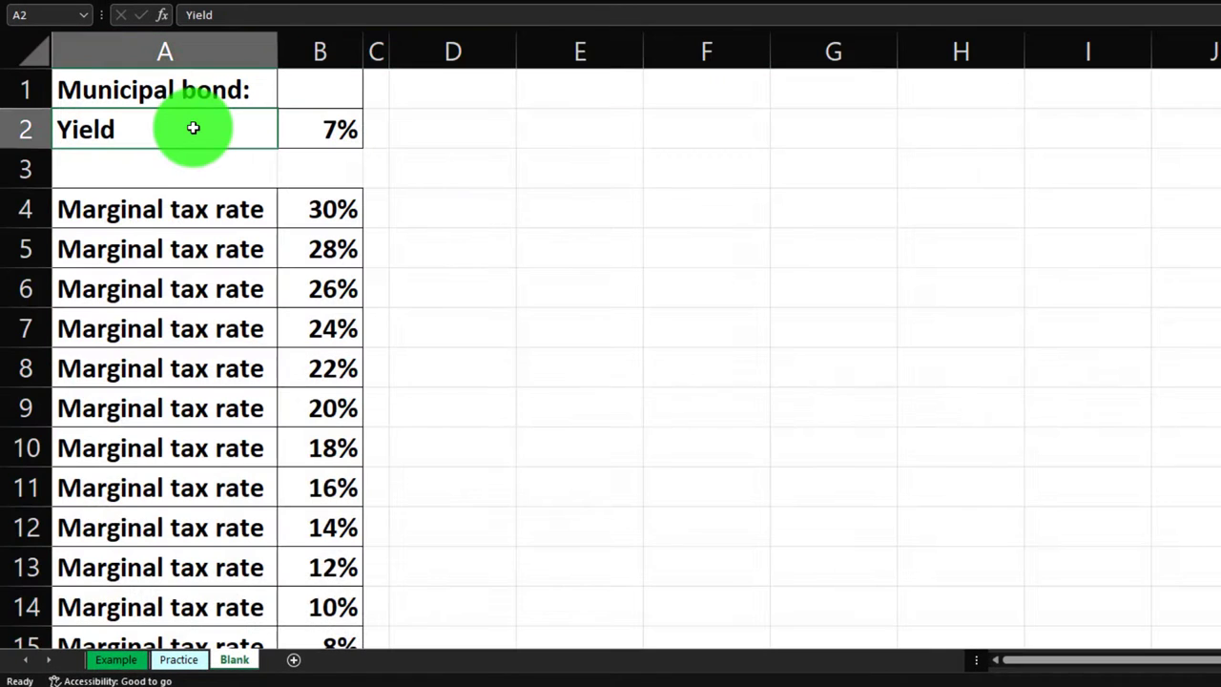
{"action": "key", "text": "Right"}
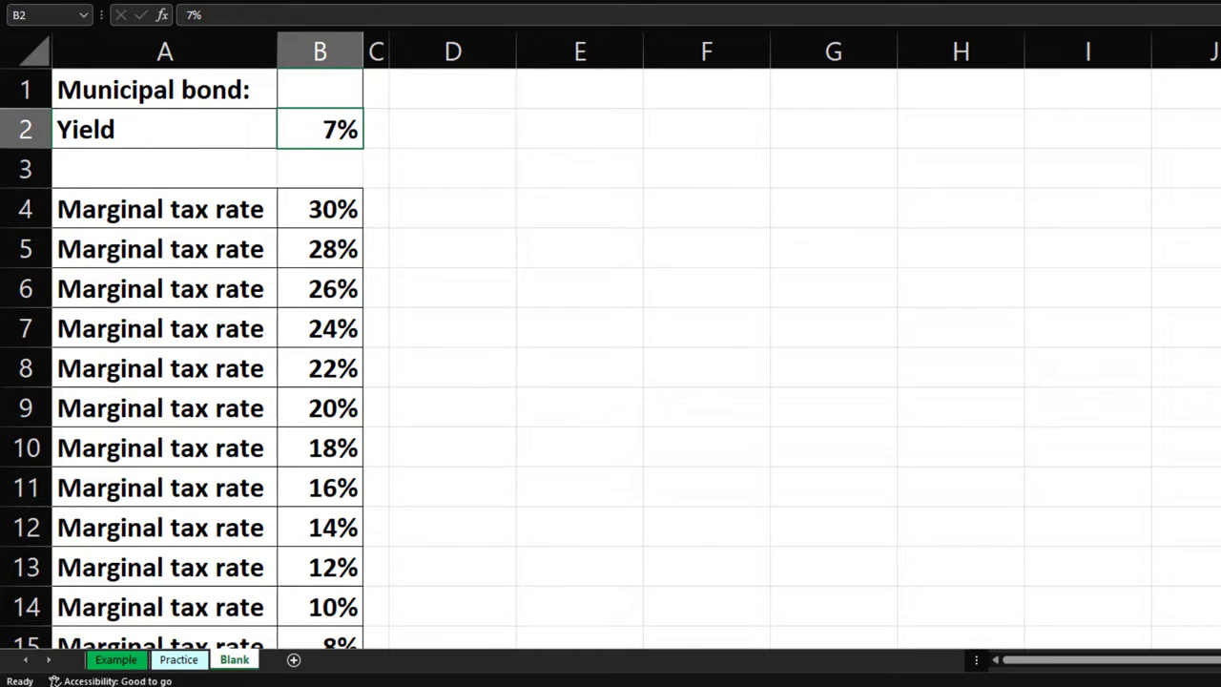
{"action": "left_click", "coordinate": [332, 200]}
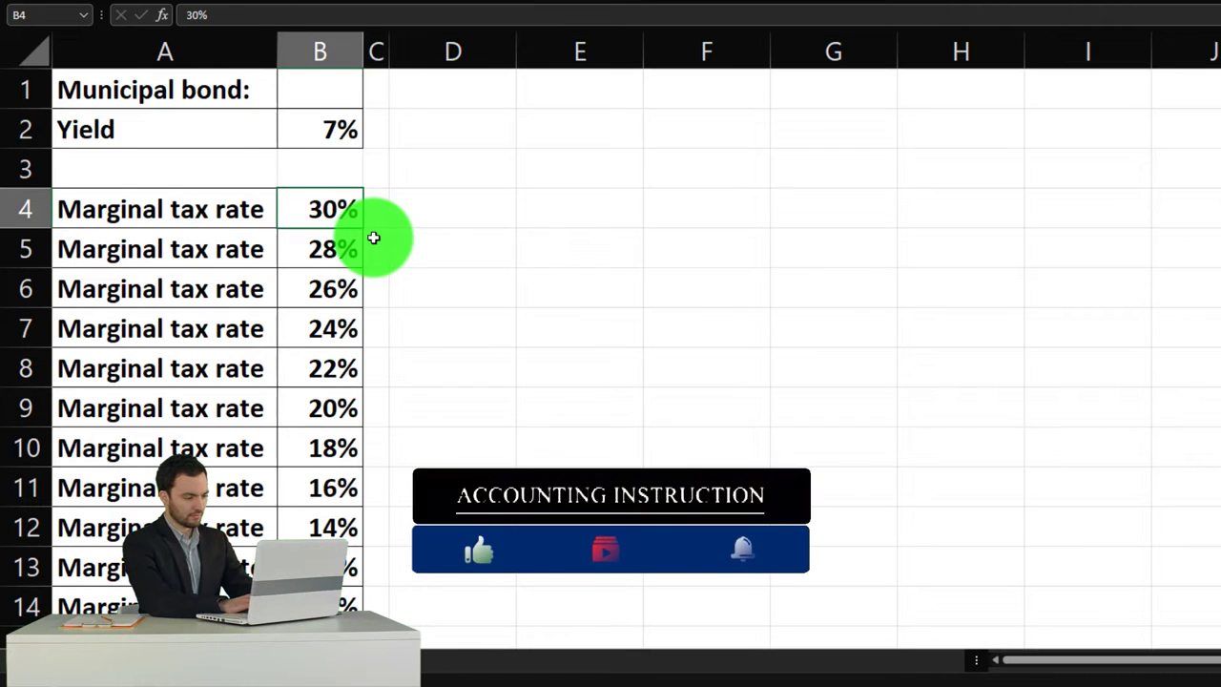
{"action": "left_click", "coordinate": [349, 250]}
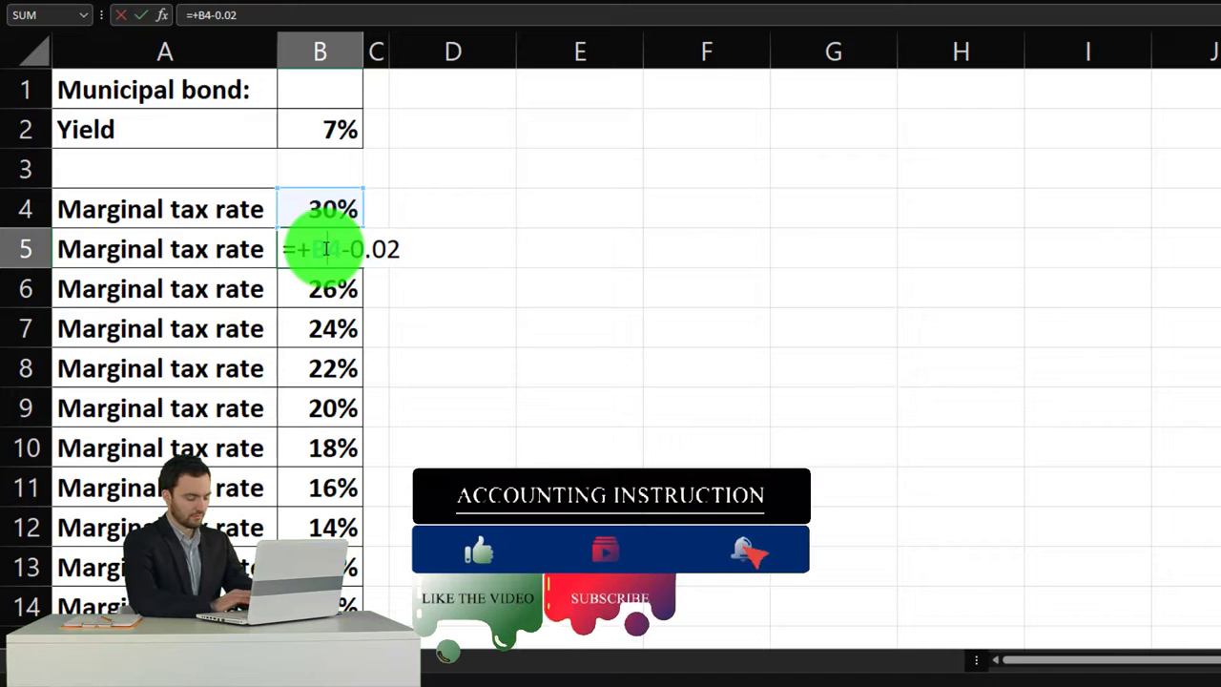
{"action": "key", "text": "Return"}
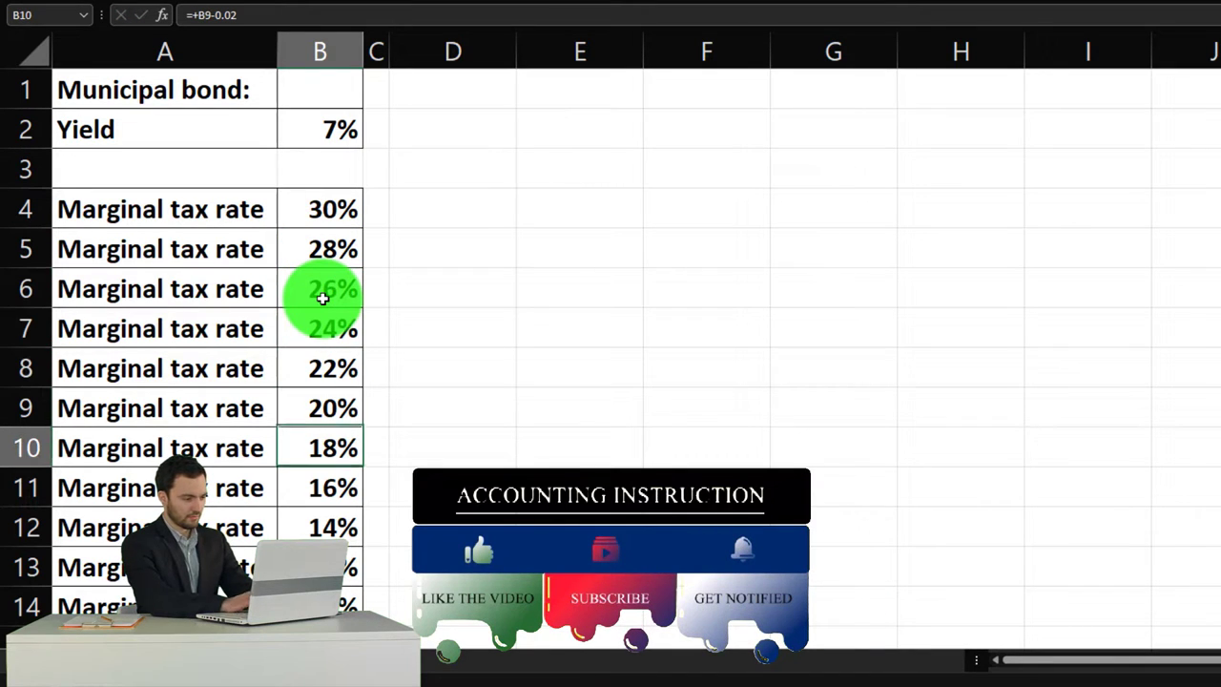
{"action": "left_click", "coordinate": [376, 57]}
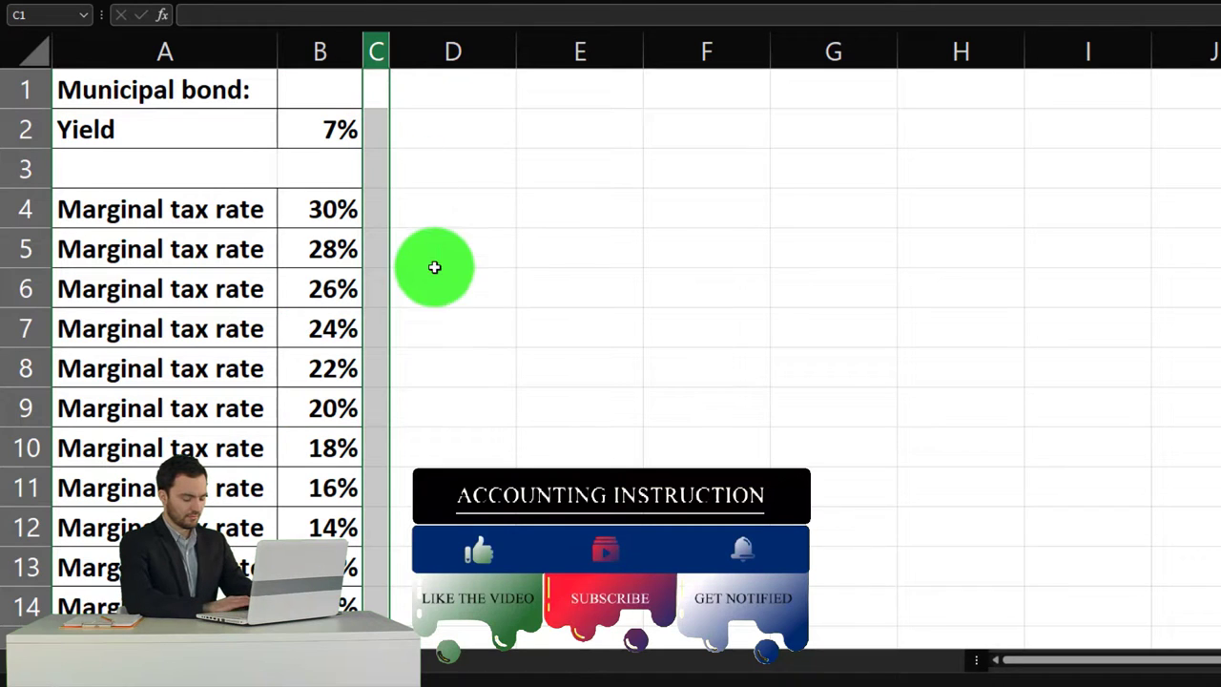
{"action": "scroll", "coordinate": [433, 286], "scroll_direction": "down", "scroll_amount": 3}
{"action": "scroll", "coordinate": [420, 372], "scroll_direction": "down", "scroll_amount": 2}
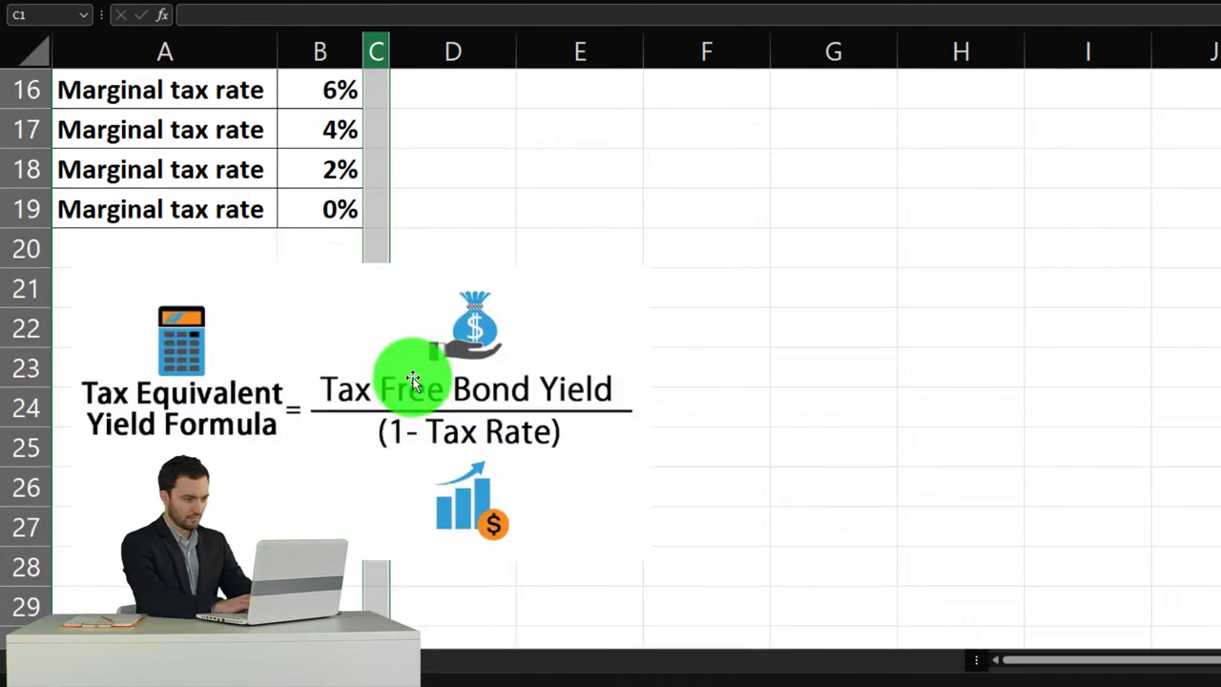
{"action": "left_click", "coordinate": [486, 467]}
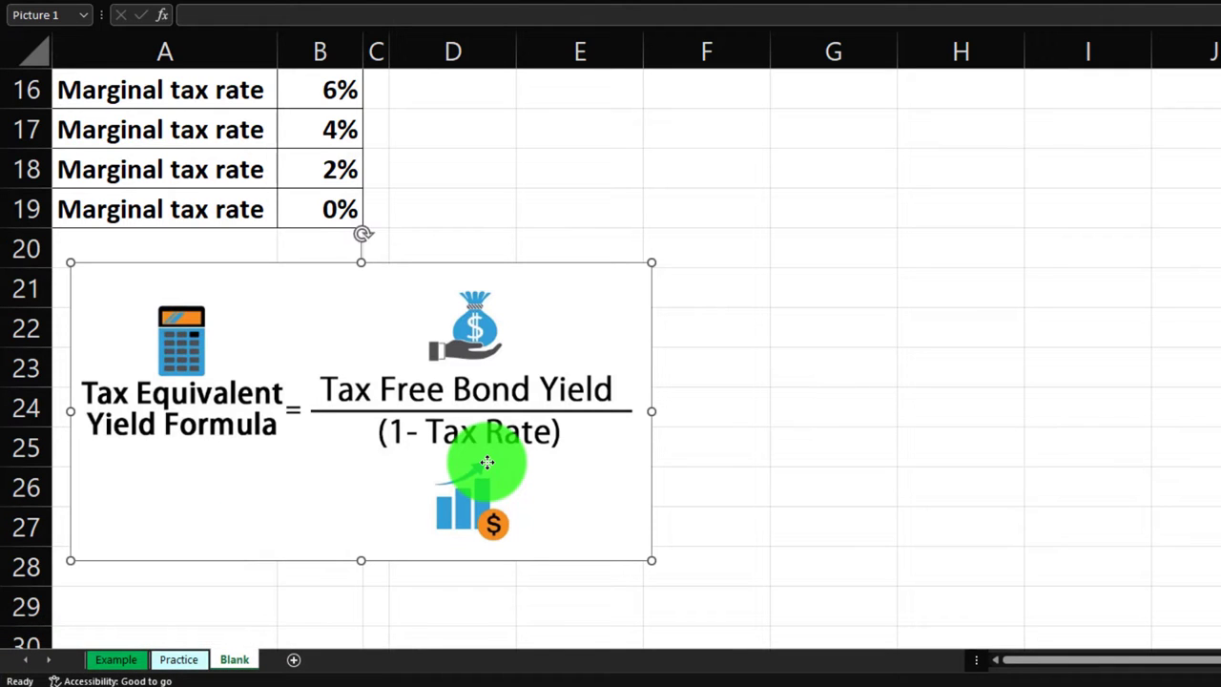
{"action": "scroll", "coordinate": [487, 462], "scroll_direction": "up", "scroll_amount": 5}
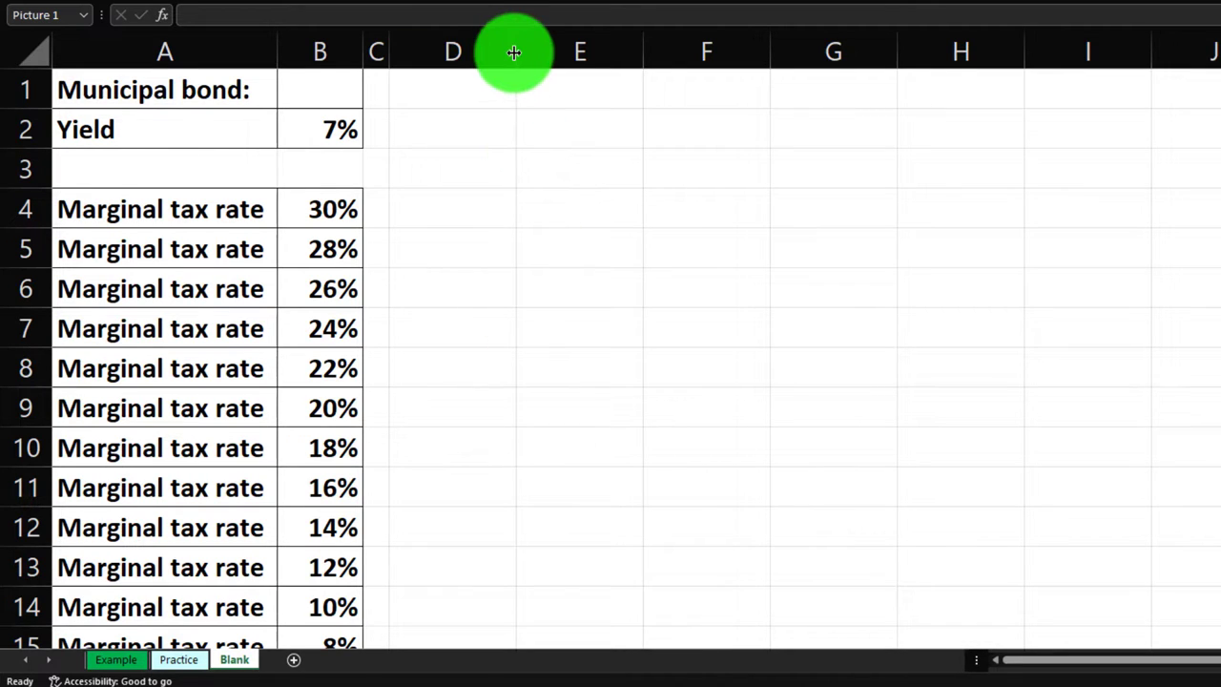
Widen column D and enter the heading "Taxable Equivalent Yeild" in cell D1
{"action": "left_click_drag", "start_coordinate": [516, 53], "coordinate": [687, 63]}
{"action": "left_click", "coordinate": [583, 90]}
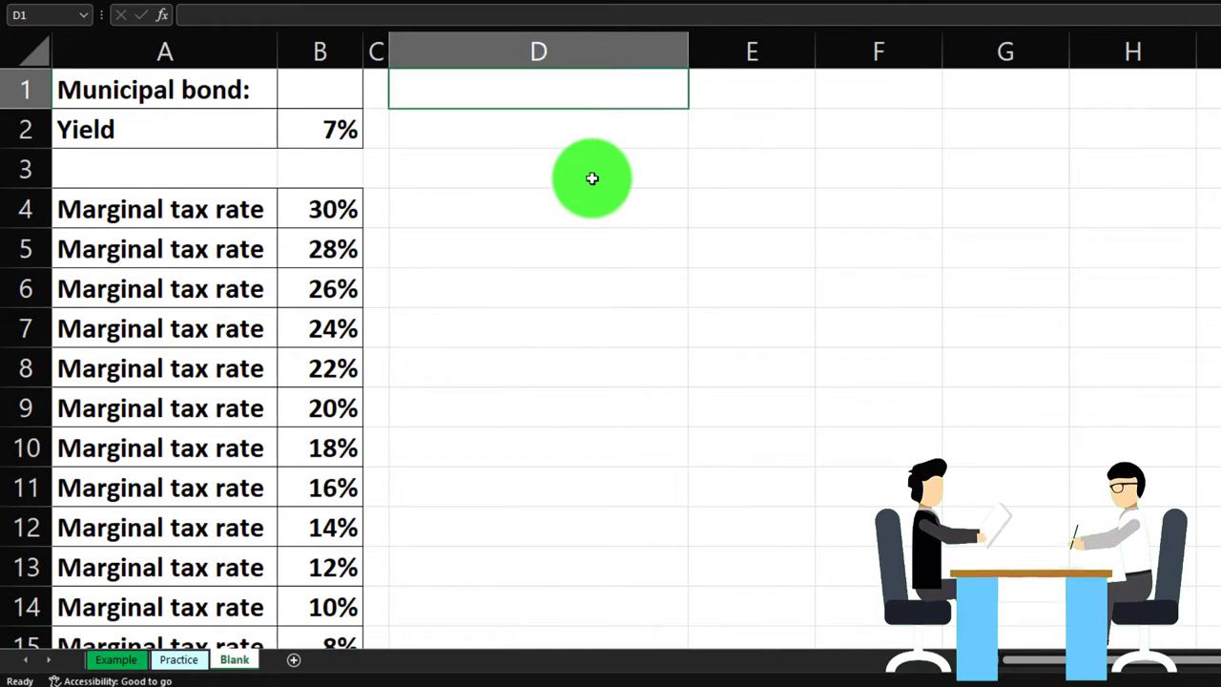
{"action": "left_click", "coordinate": [352, 209]}
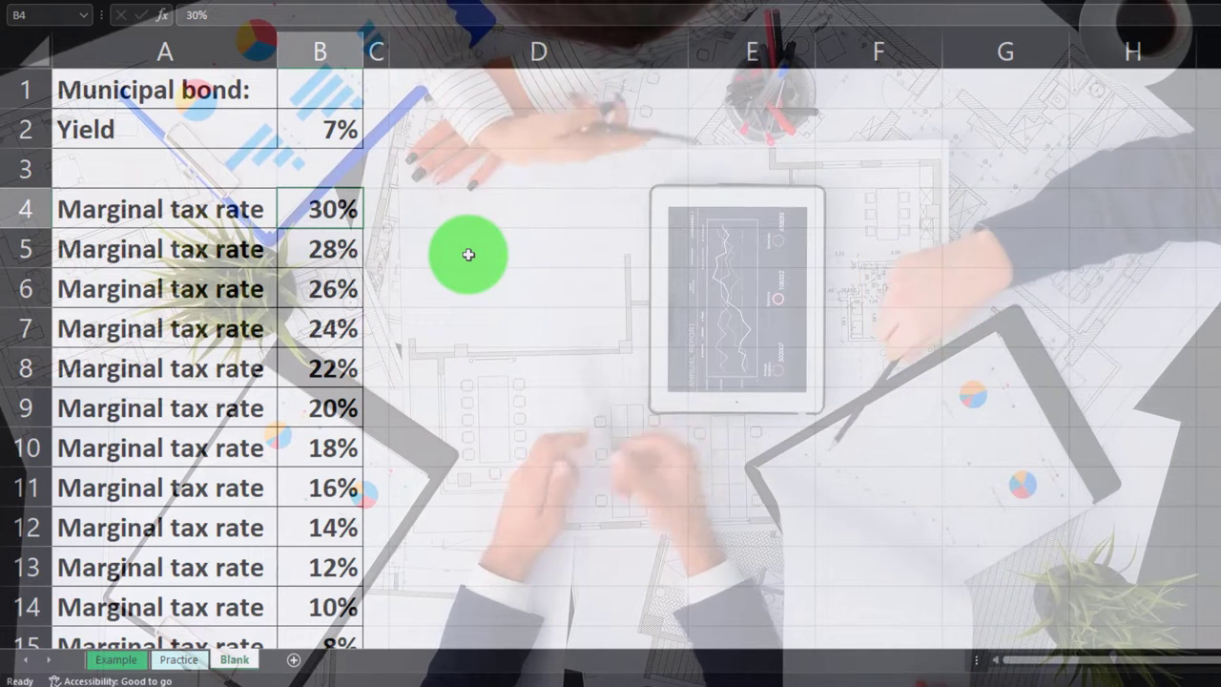
{"action": "key", "text": "Right"}
{"action": "key", "text": "Right"}
{"action": "key", "text": "Up"}
{"action": "key", "text": "Up"}
{"action": "key", "text": "Up"}
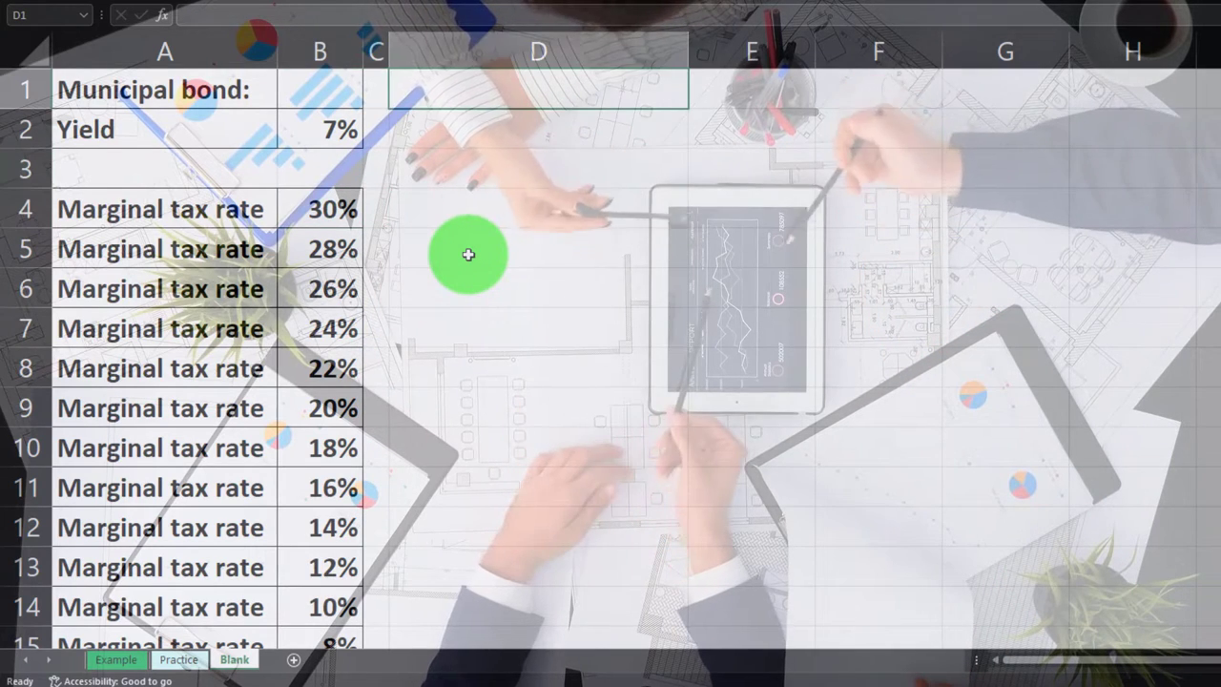
{"action": "type", "text": "Taxa"}
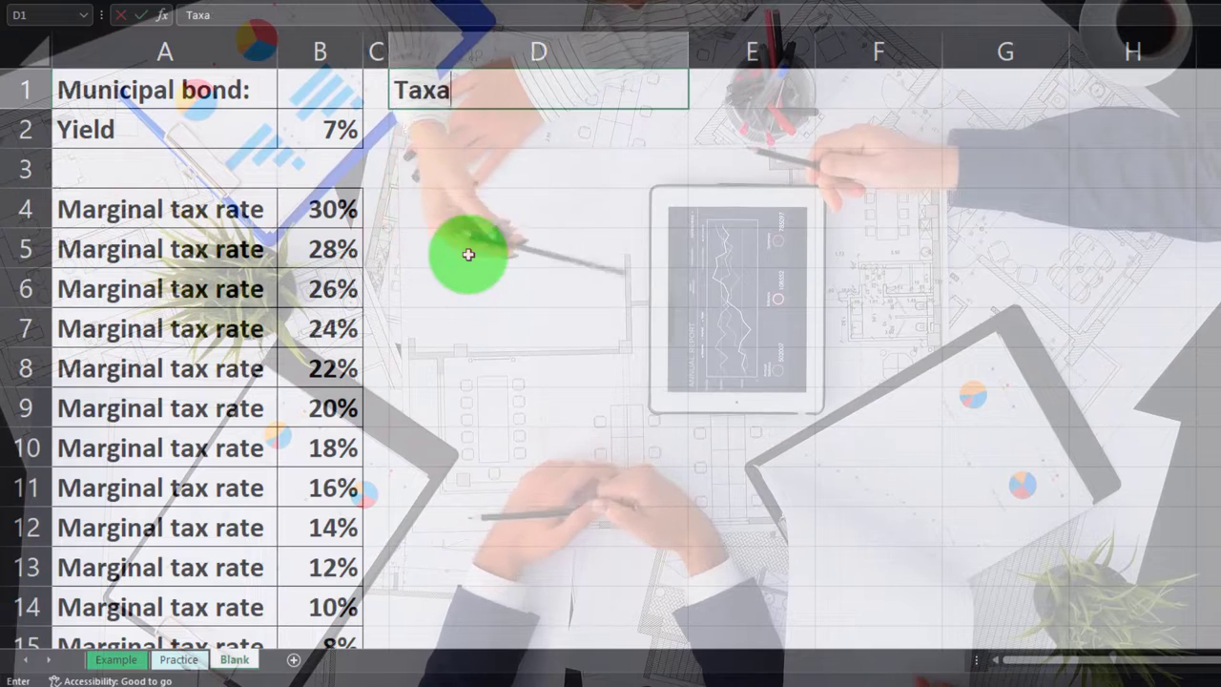
{"action": "type", "text": "ble Equivalen"}
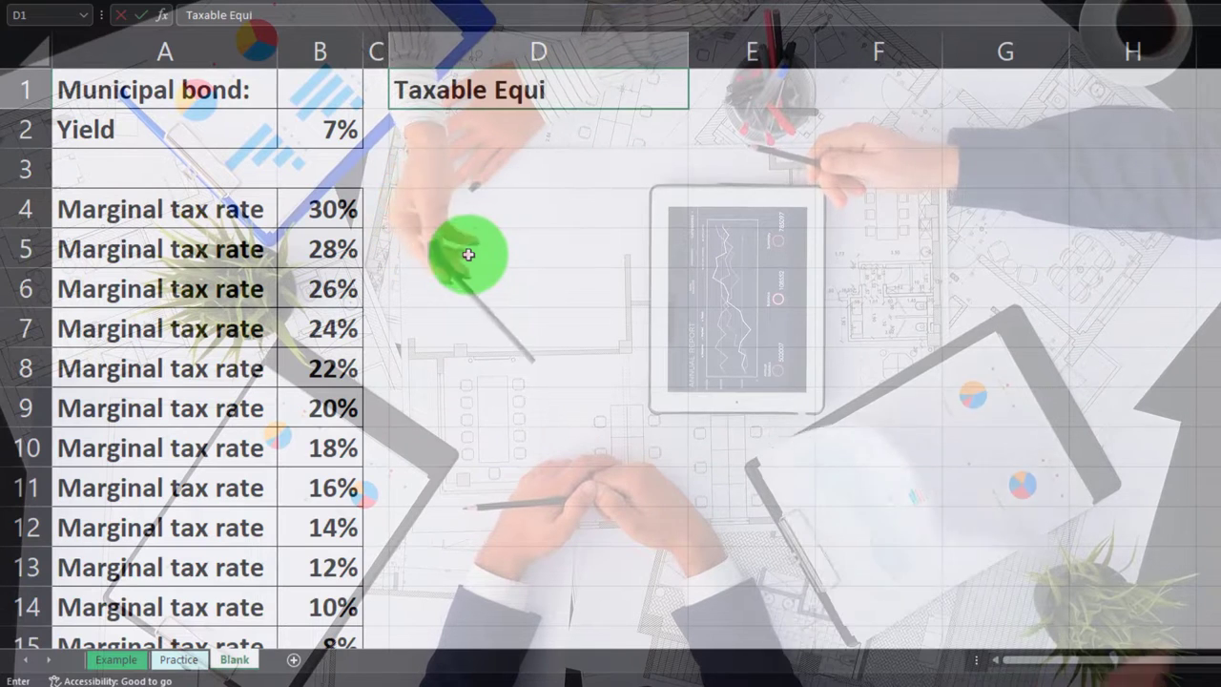
{"action": "type", "text": "t Yeild"}
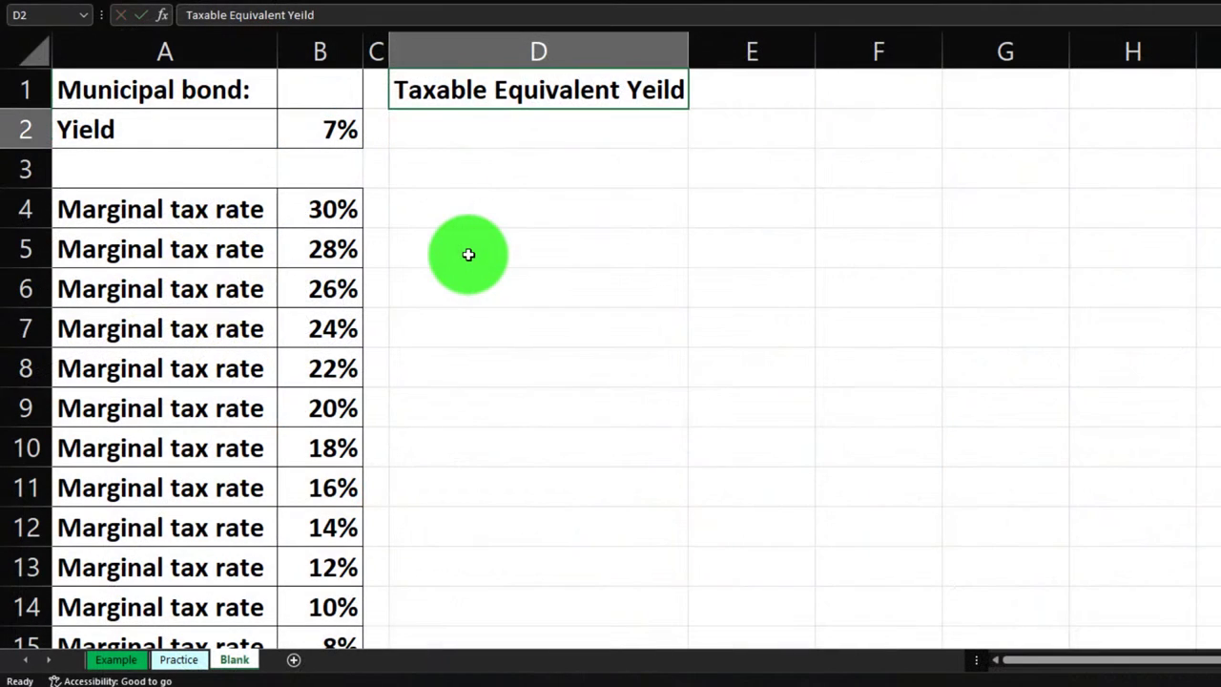
Format the heading cells D1:F1 with a black fill and white text
{"action": "left_click_drag", "start_coordinate": [563, 90], "coordinate": [858, 89]}
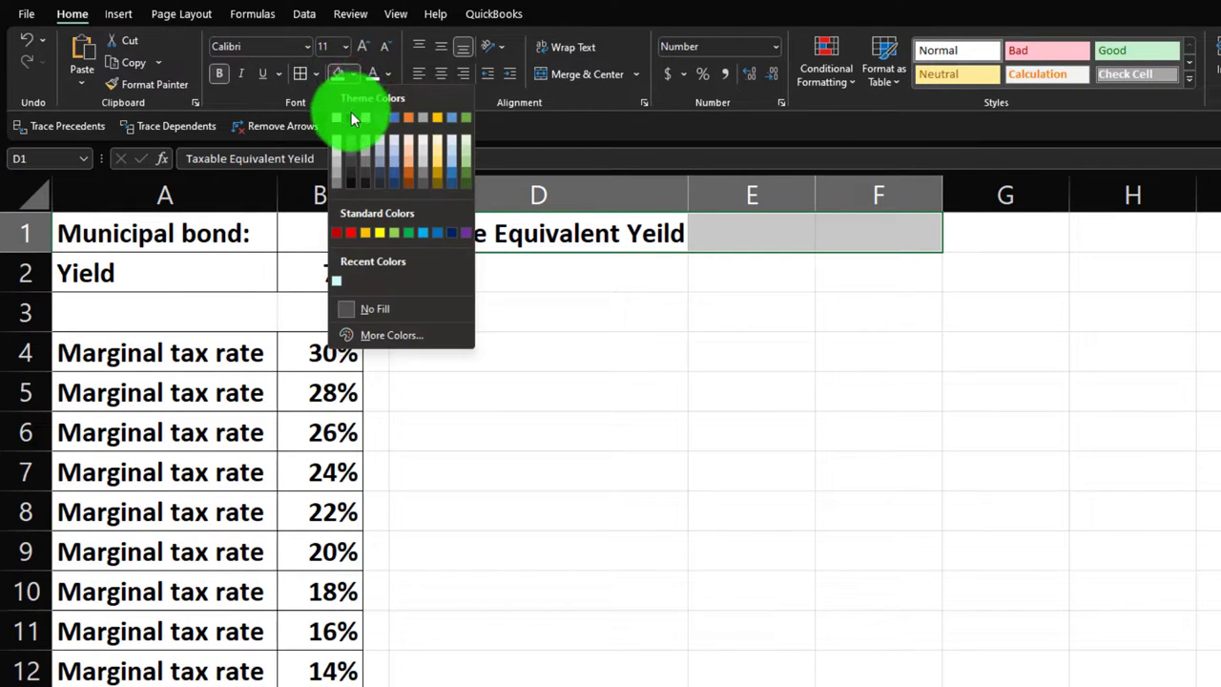
{"action": "left_click", "coordinate": [351, 116]}
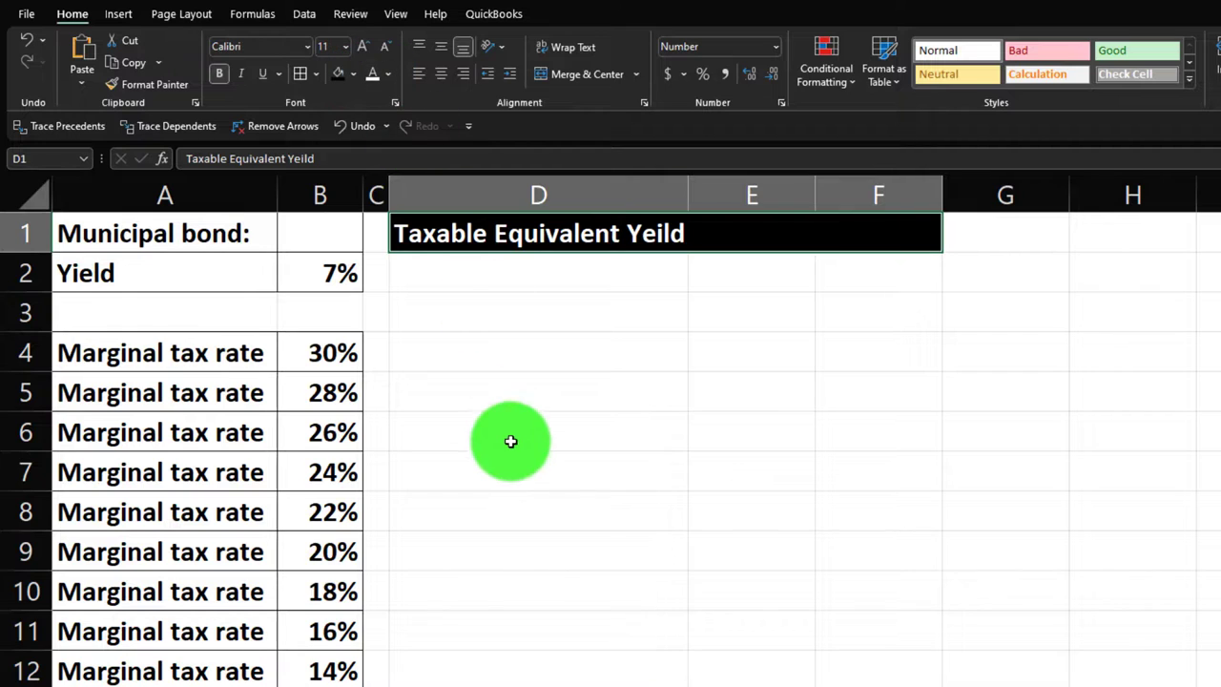
Consult the yield formula picture, enter the label "Tax free bond yield" in D2, and move to cell F2
{"action": "scroll", "coordinate": [512, 439], "scroll_direction": "down", "scroll_amount": 5}
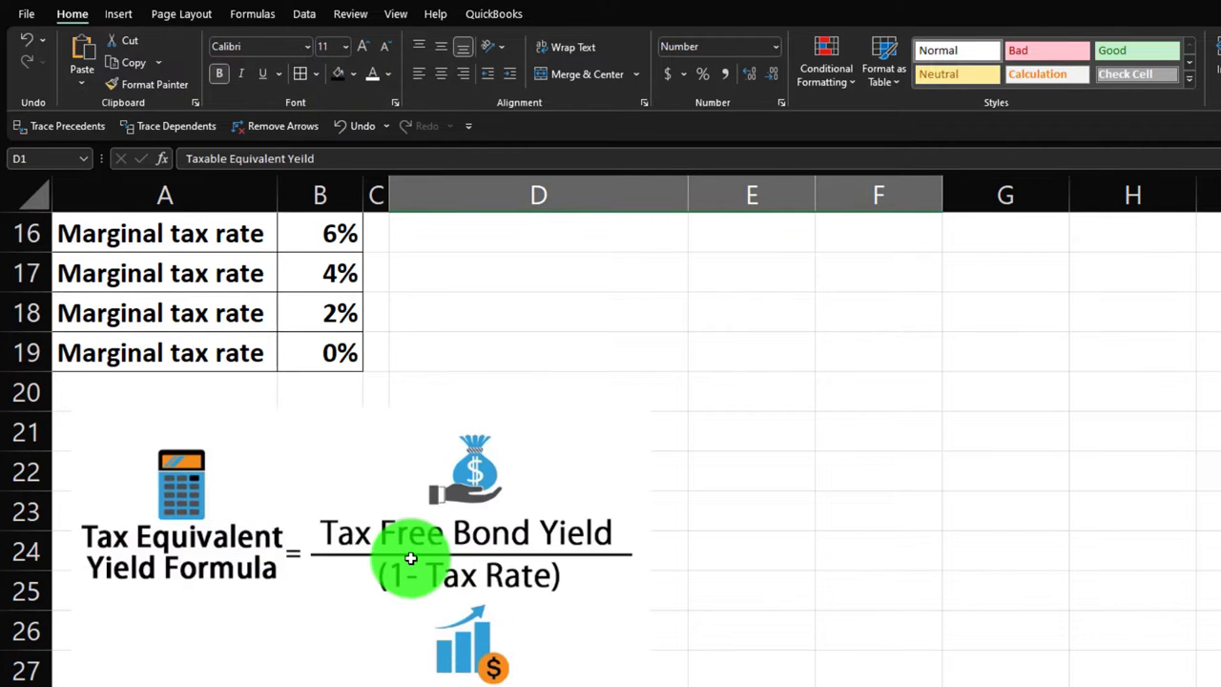
{"action": "scroll", "coordinate": [429, 519], "scroll_direction": "up", "scroll_amount": 5}
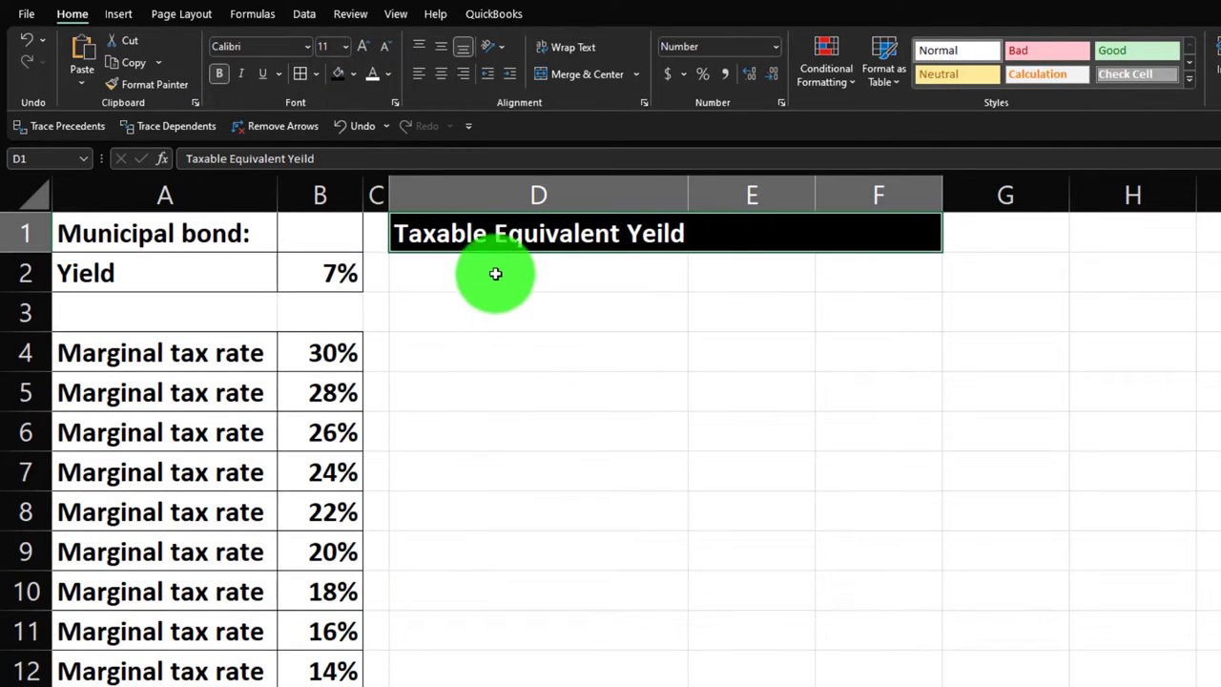
{"action": "left_click", "coordinate": [501, 273]}
{"action": "type", "text": "Tax fr"}
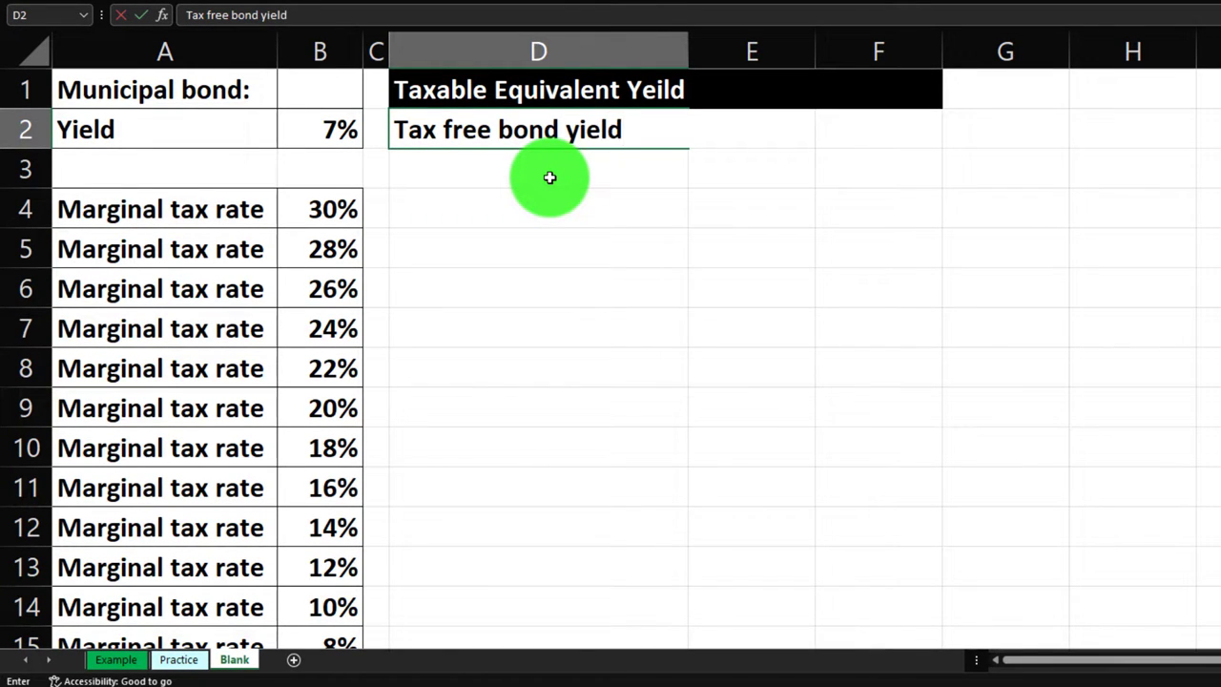
{"action": "type", "text": "ee bond yield"}
{"action": "key", "text": "Tab"}
{"action": "key", "text": "Tab"}
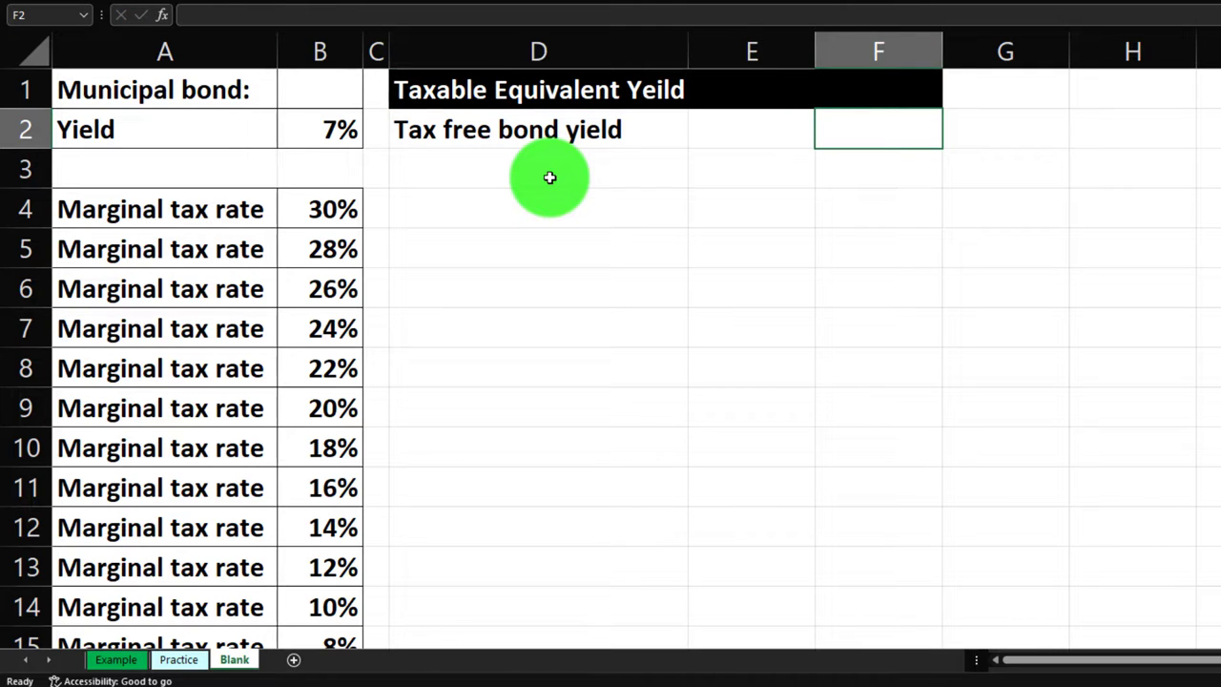
Link cell F2 to the municipal bond yield in B2 and format it as a percentage
{"action": "type", "text": "="}
{"action": "key", "text": "Left"}
{"action": "key", "text": "Left"}
{"action": "key", "text": "Left"}
{"action": "key", "text": "Left"}
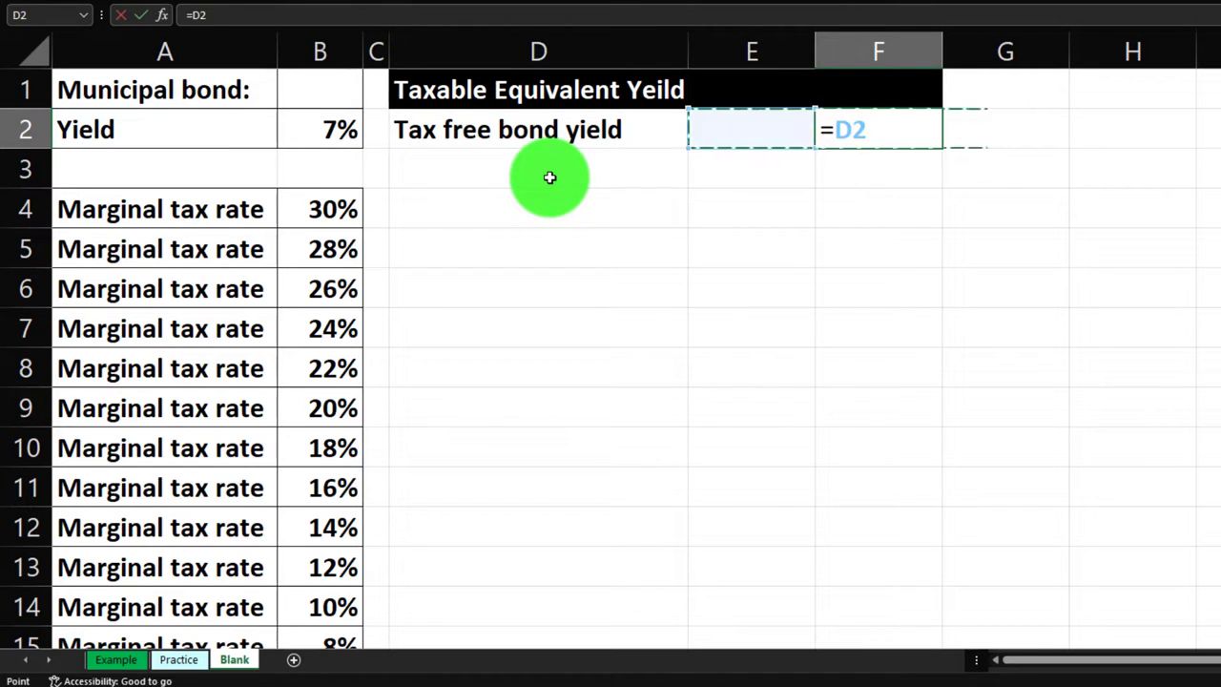
{"action": "key", "text": "Return"}
{"action": "key", "text": "Up"}
{"action": "key", "text": "Right"}
{"action": "key", "text": "Right"}
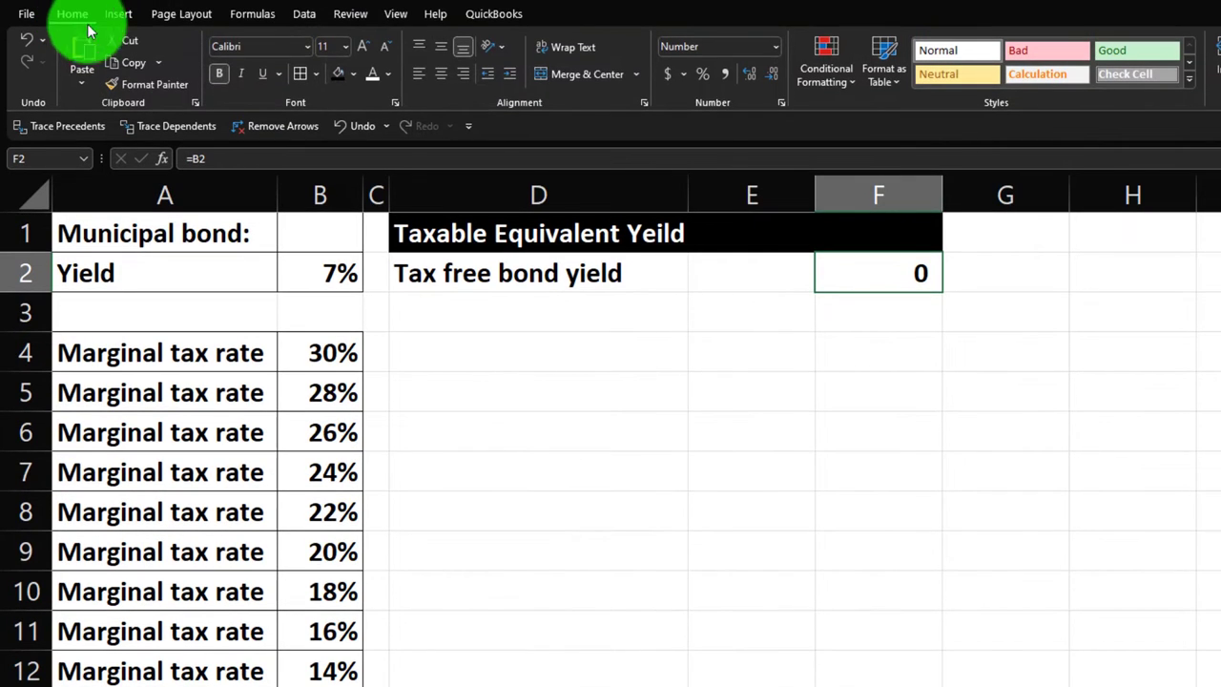
{"action": "left_click", "coordinate": [699, 79]}
Consult the yield formula picture below the data and enter the label "1 - marginal tax rate:" in D3
{"action": "key", "text": "Down"}
{"action": "key", "text": "Left"}
{"action": "key", "text": "Left"}
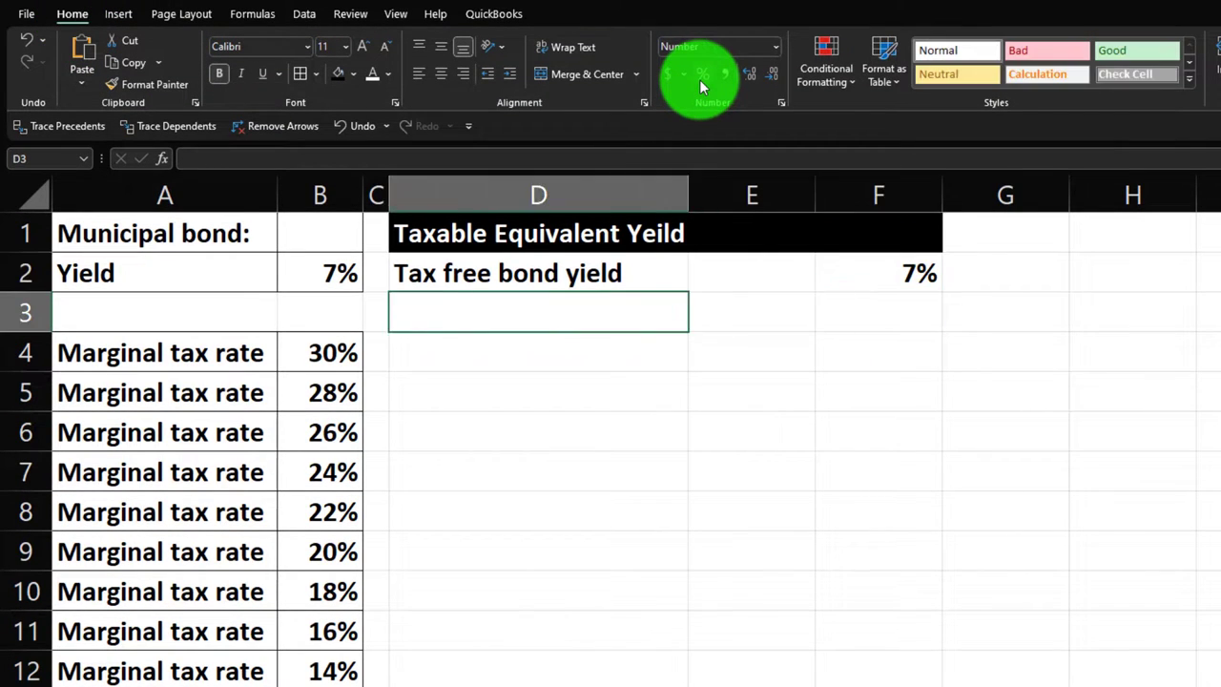
{"action": "scroll", "coordinate": [779, 557], "scroll_direction": "down", "scroll_amount": 3}
{"action": "scroll", "coordinate": [779, 557], "scroll_direction": "down", "scroll_amount": 2}
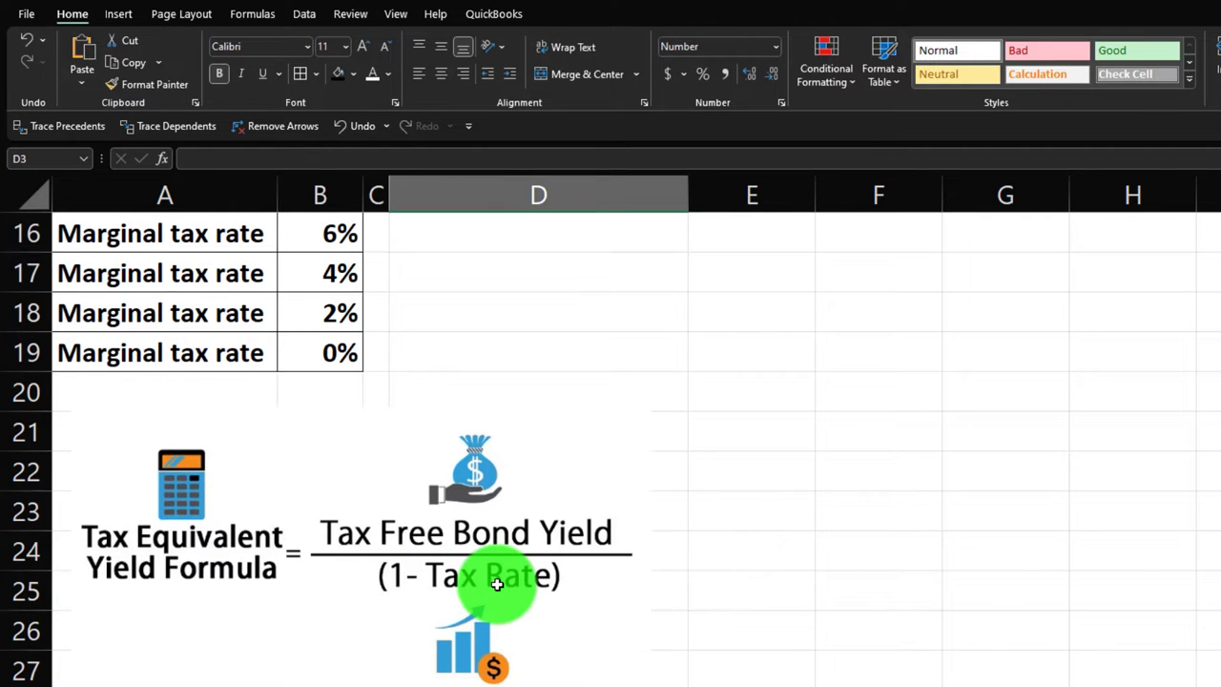
{"action": "scroll", "coordinate": [497, 584], "scroll_direction": "up", "scroll_amount": 5}
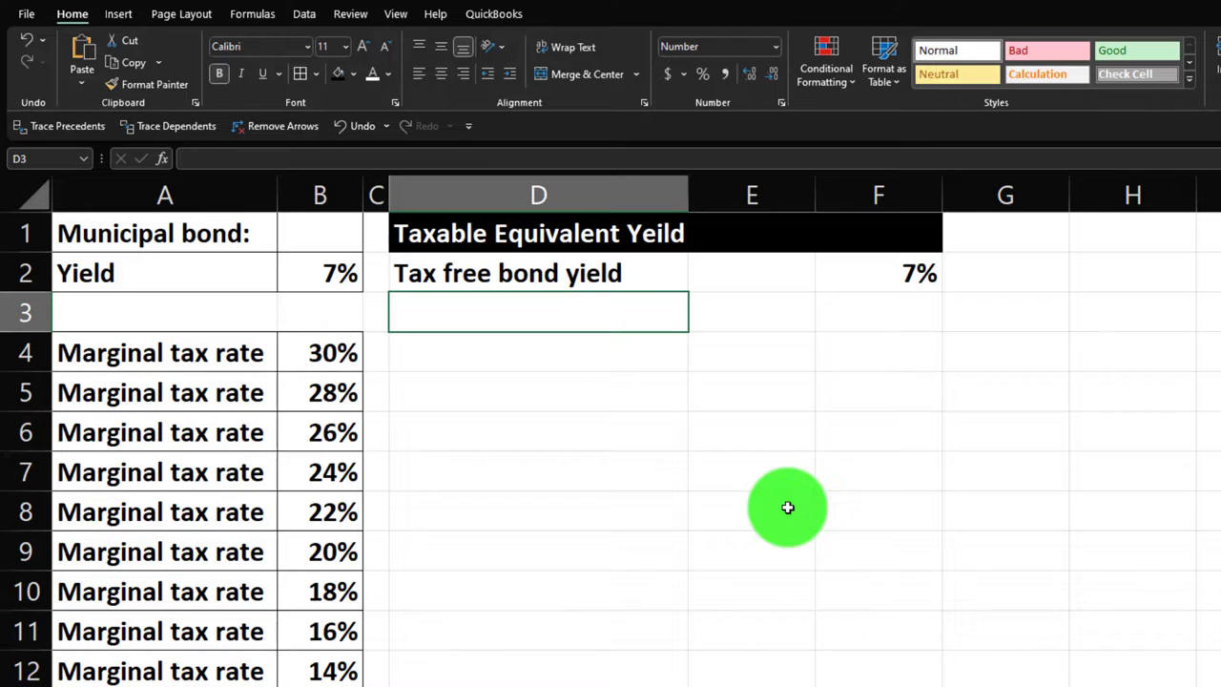
{"action": "type", "text": "1"}
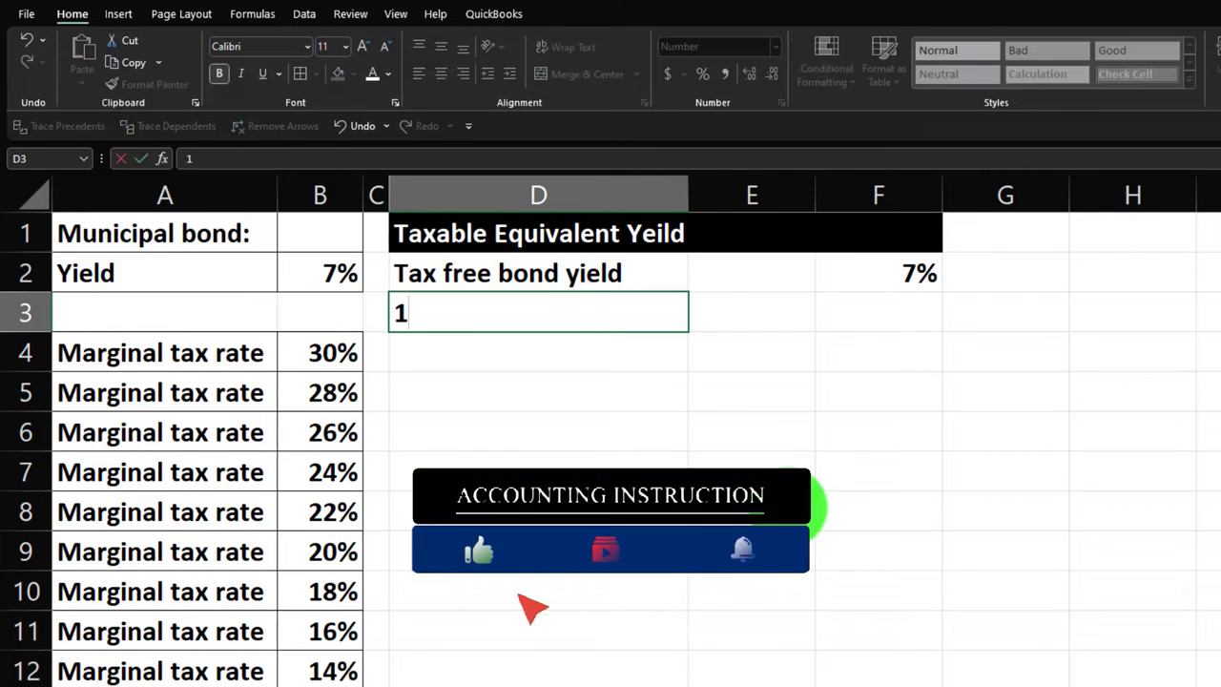
{"action": "type", "text": " - mar"}
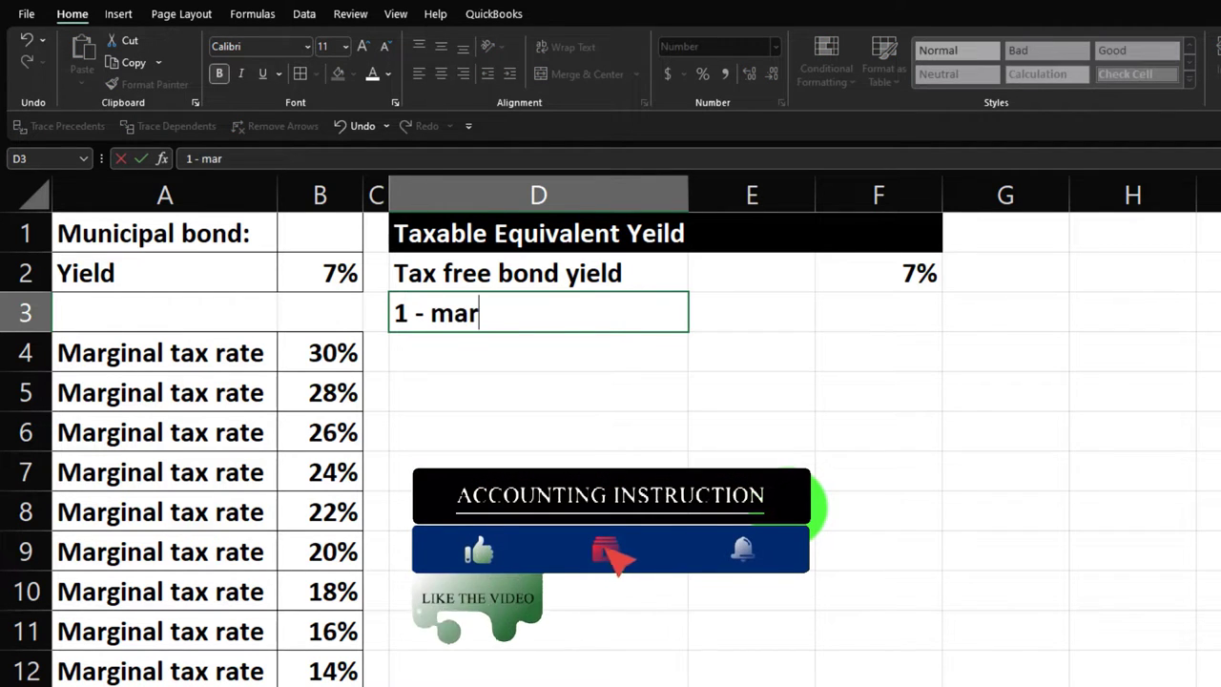
{"action": "type", "text": "ginal tax rate:"}
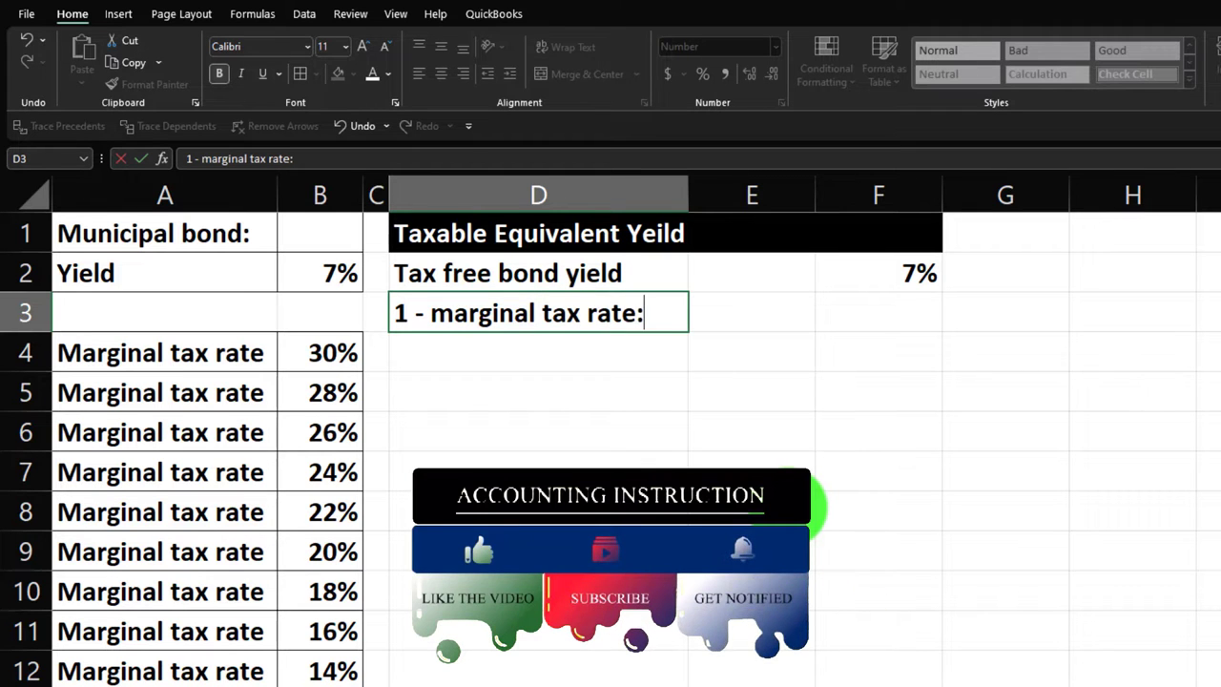
{"action": "key", "text": "Return"}
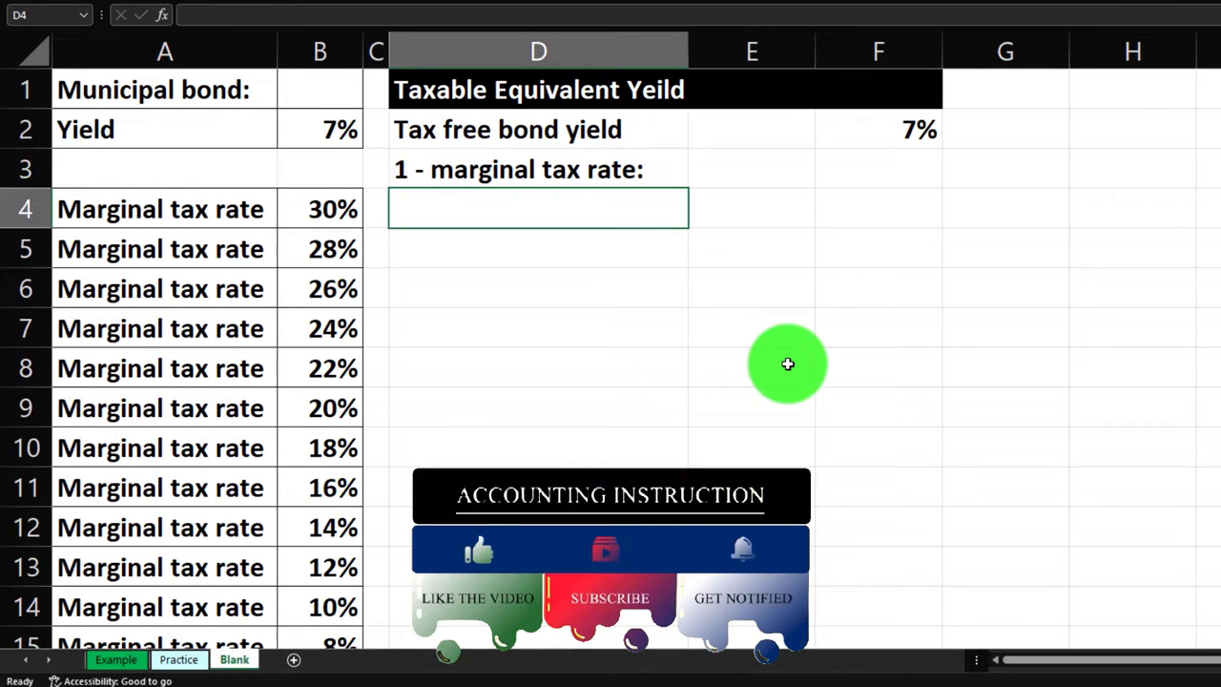
Enter the label "One" in D4 and the value 1 in E4
{"action": "type", "text": "One"}
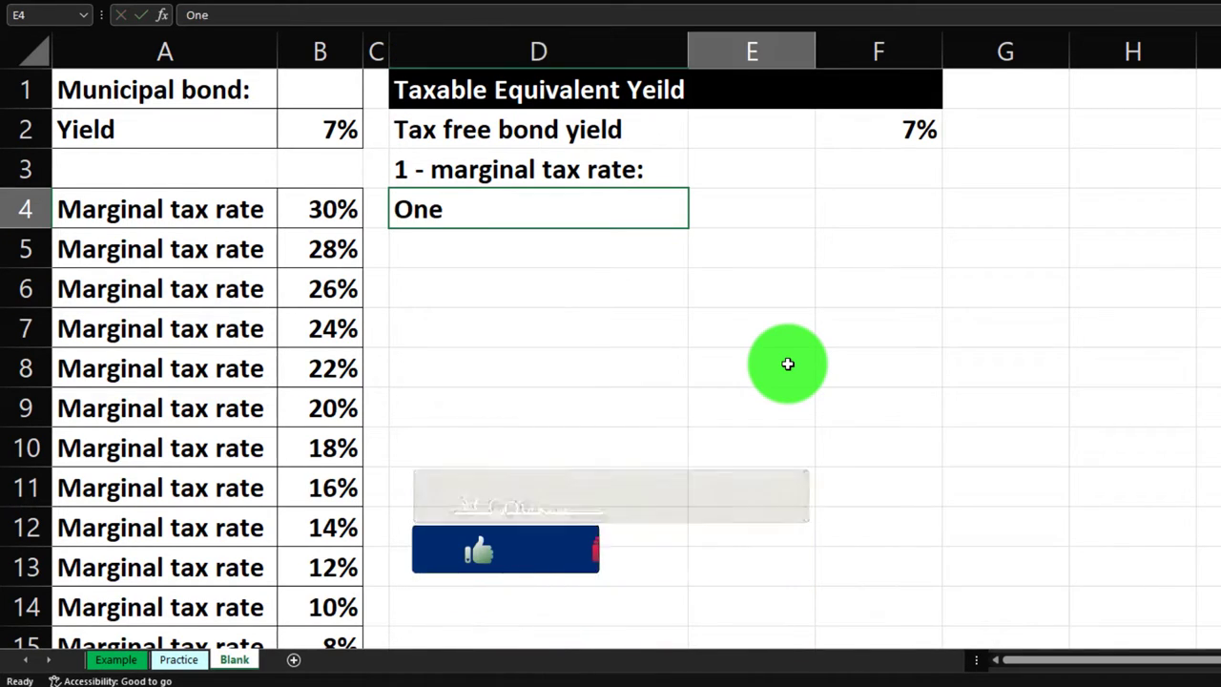
{"action": "key", "text": "Tab"}
{"action": "type", "text": "1"}
{"action": "key", "text": "Return"}
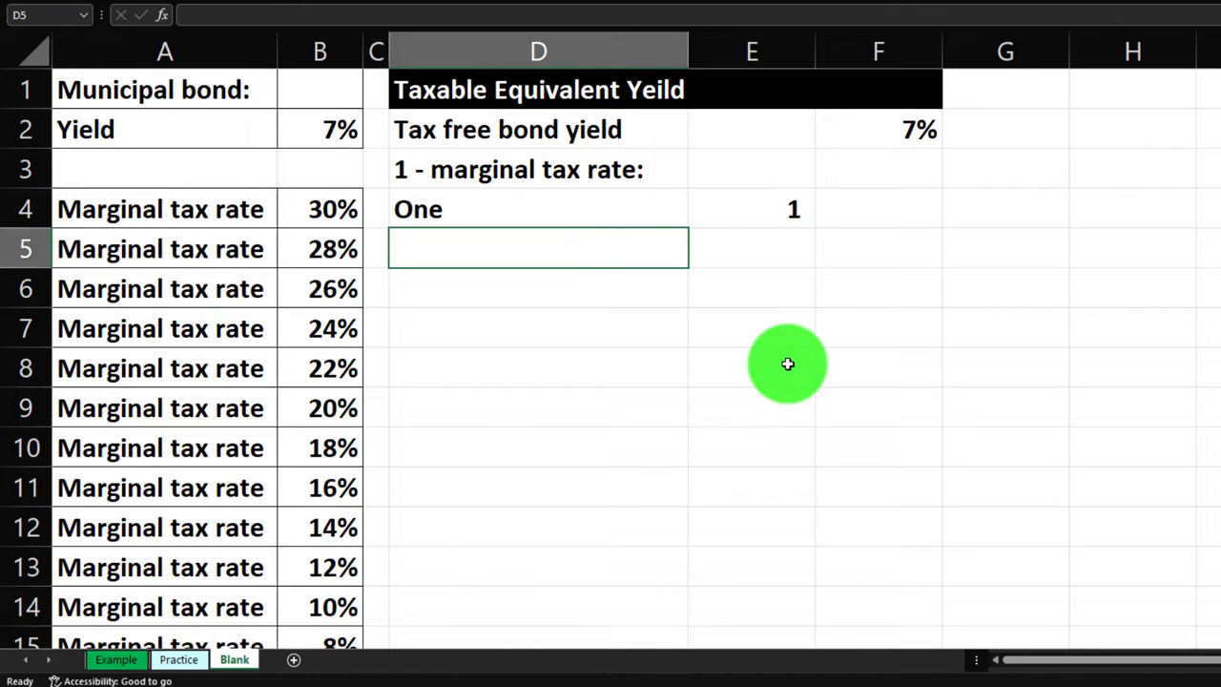
Link cell D5 to the first marginal tax rate label in A4
{"action": "type", "text": "="}
{"action": "key", "text": "Left"}
{"action": "key", "text": "Left"}
{"action": "key", "text": "Left"}
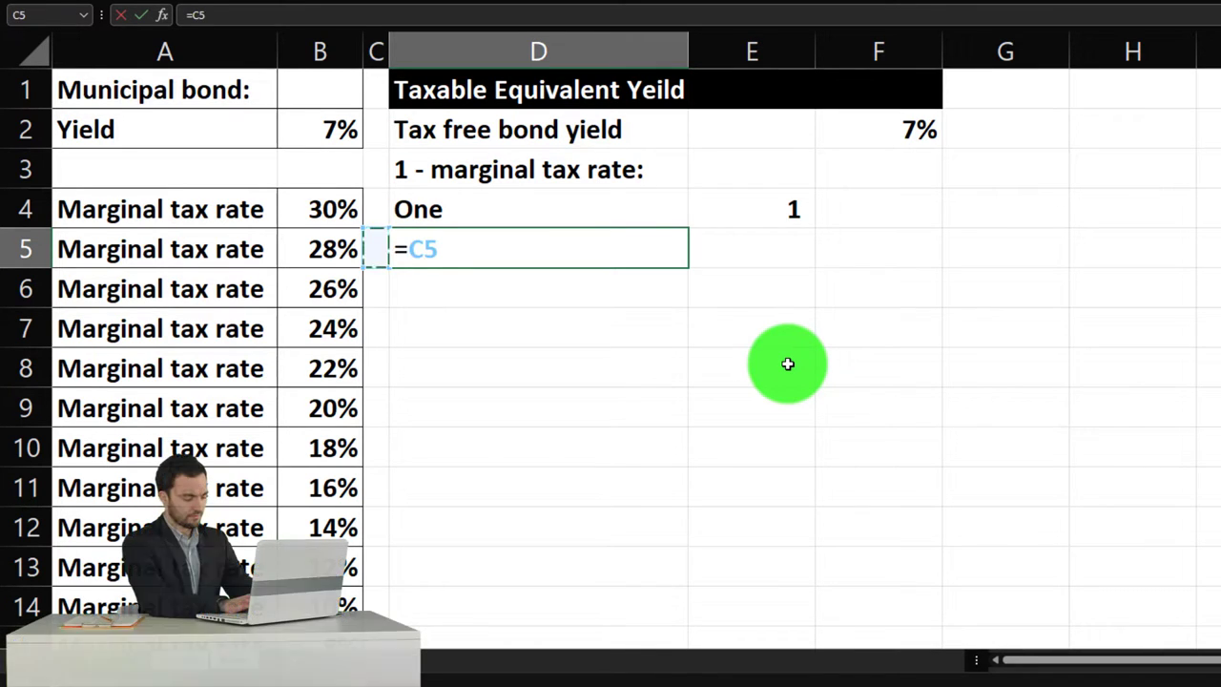
{"action": "key", "text": "Up"}
{"action": "key", "text": "Tab"}
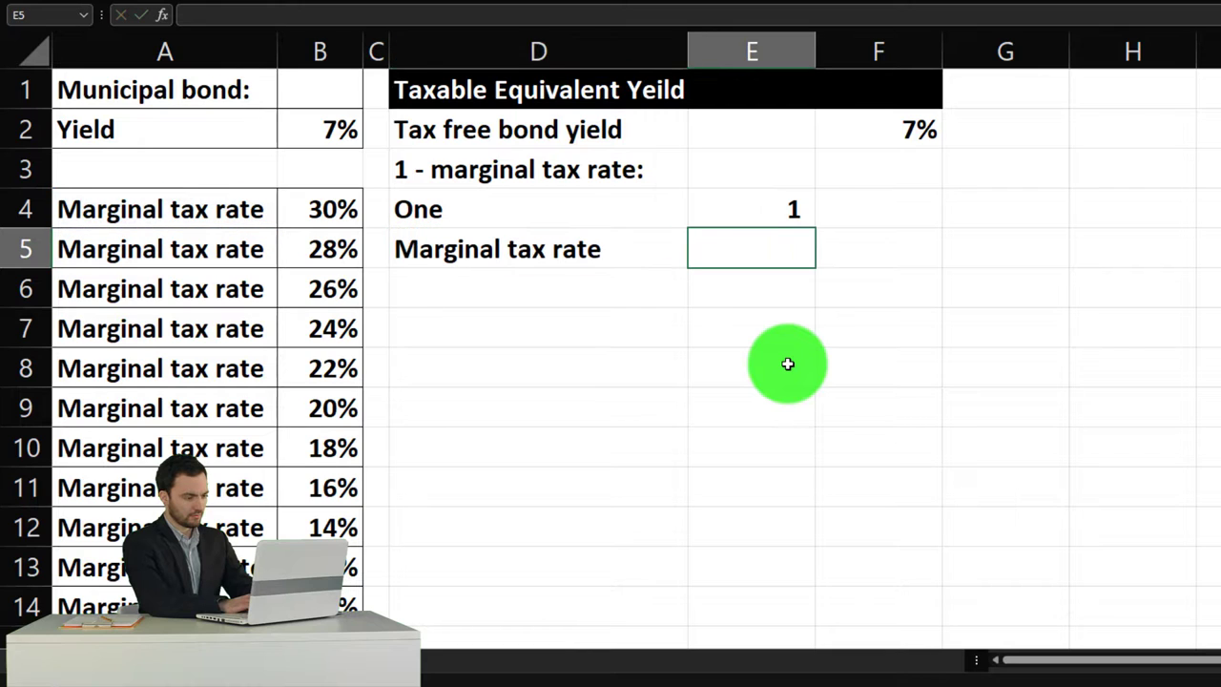
Link cell E5 to the first marginal tax rate in B4 and format it as an underlined percentage
{"action": "type", "text": "="}
{"action": "key", "text": "Left"}
{"action": "key", "text": "Left"}
{"action": "key", "text": "Left"}
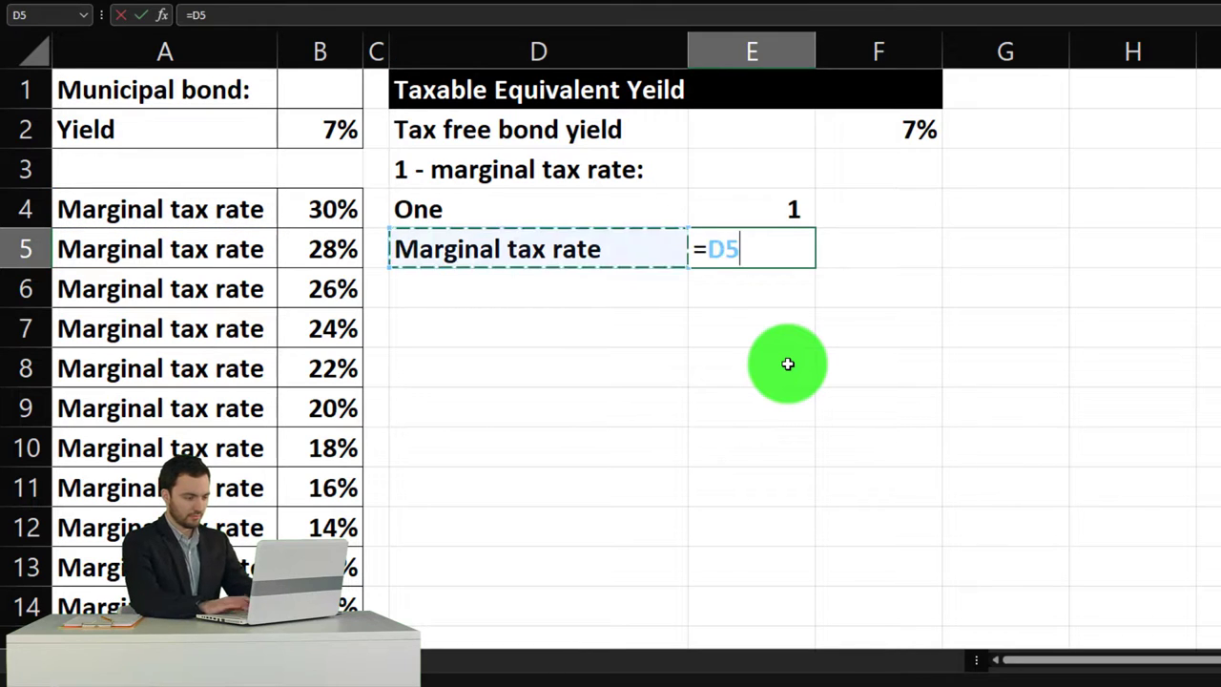
{"action": "key", "text": "Up"}
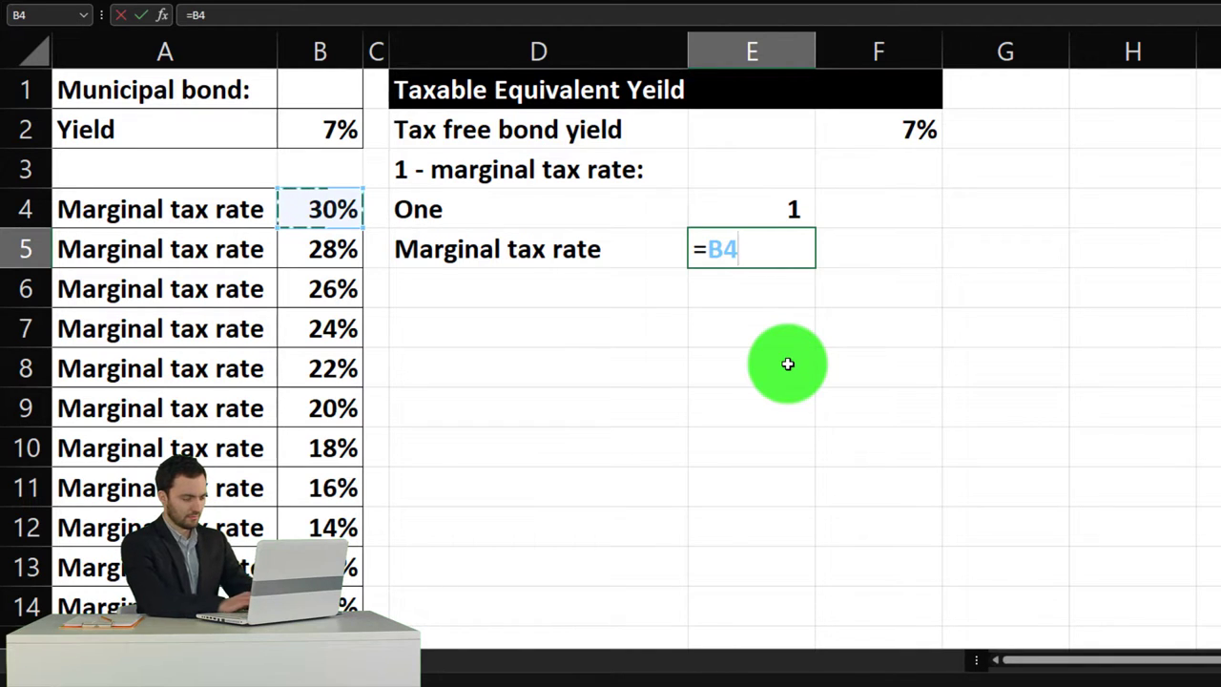
{"action": "key", "text": "Return"}
{"action": "key", "text": "Up"}
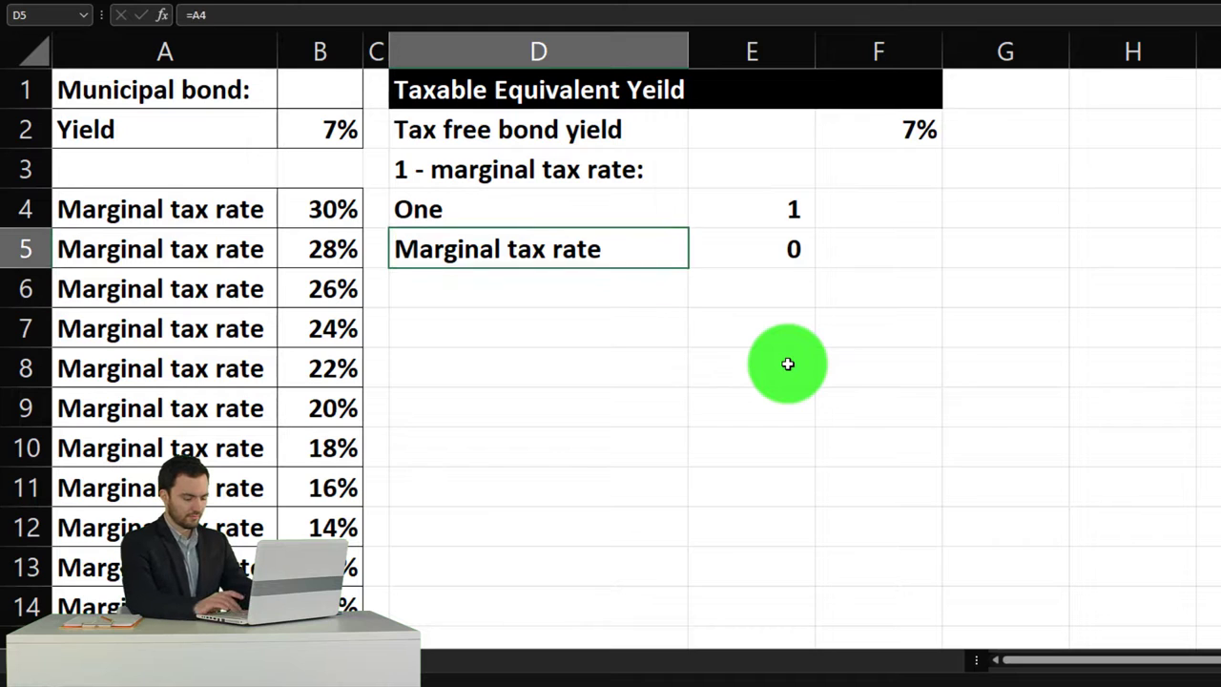
{"action": "key", "text": "Right"}
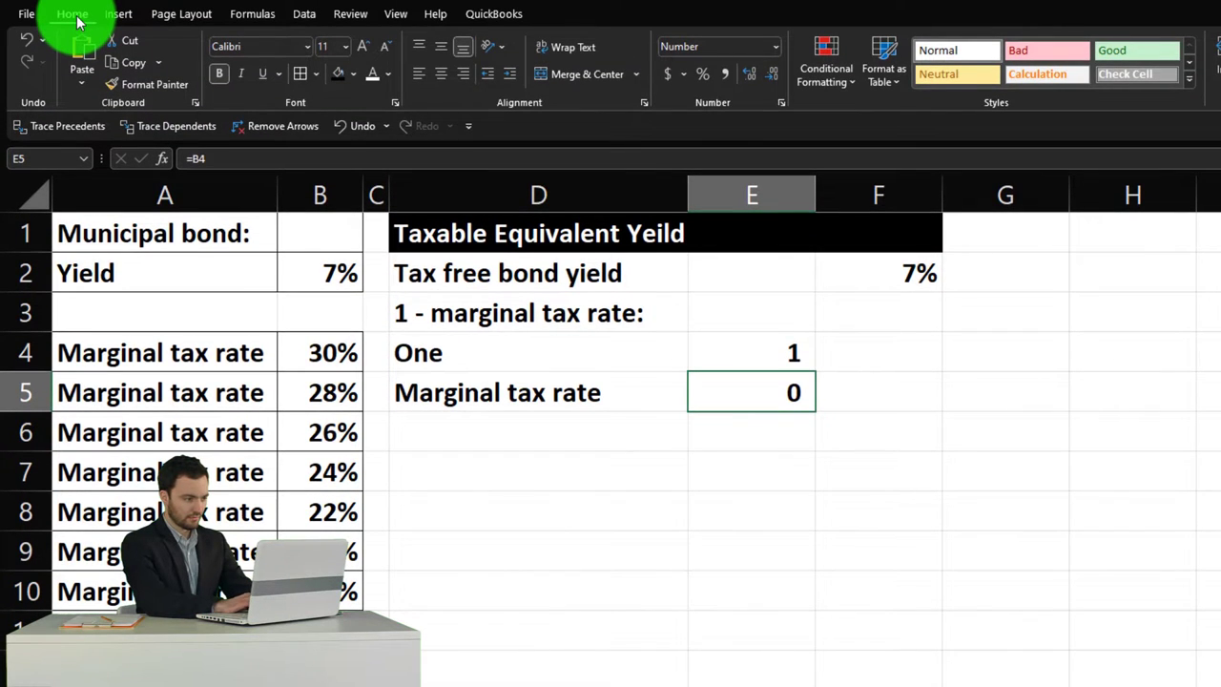
{"action": "left_click", "coordinate": [701, 80]}
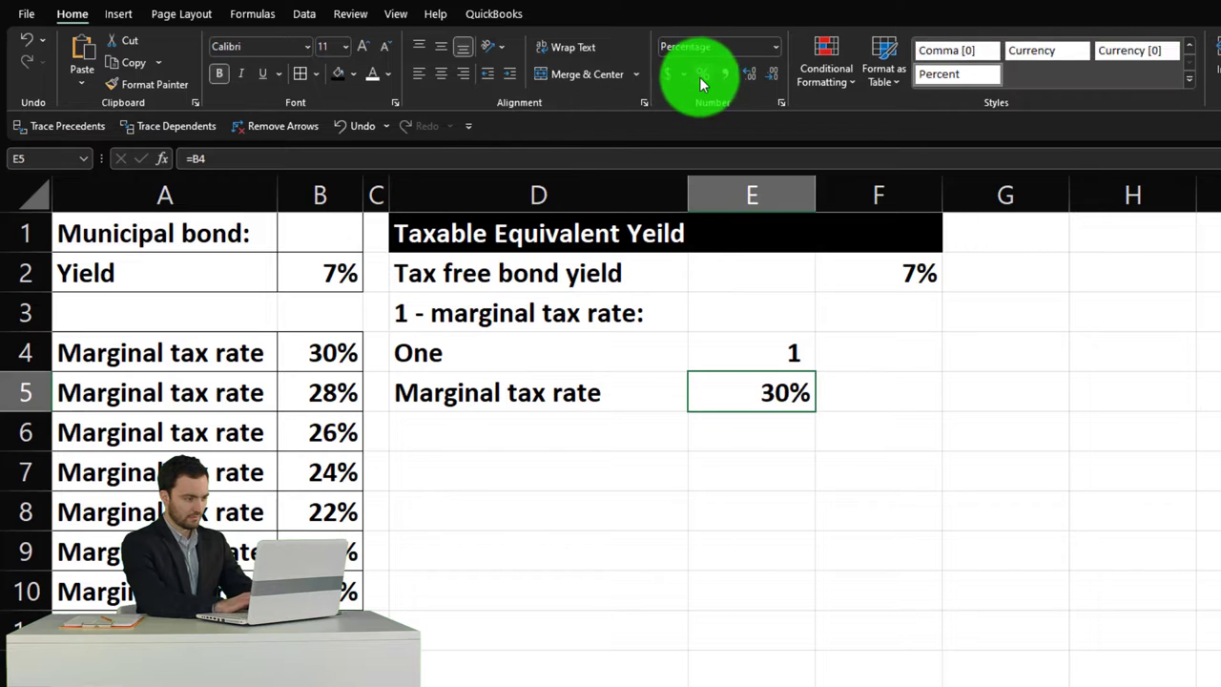
{"action": "left_click", "coordinate": [257, 78]}
Copy the label from D3 to D6 and remove its colon so it reads "1 - marginal tax rate"
{"action": "key", "text": "Return"}
{"action": "key", "text": "Left"}
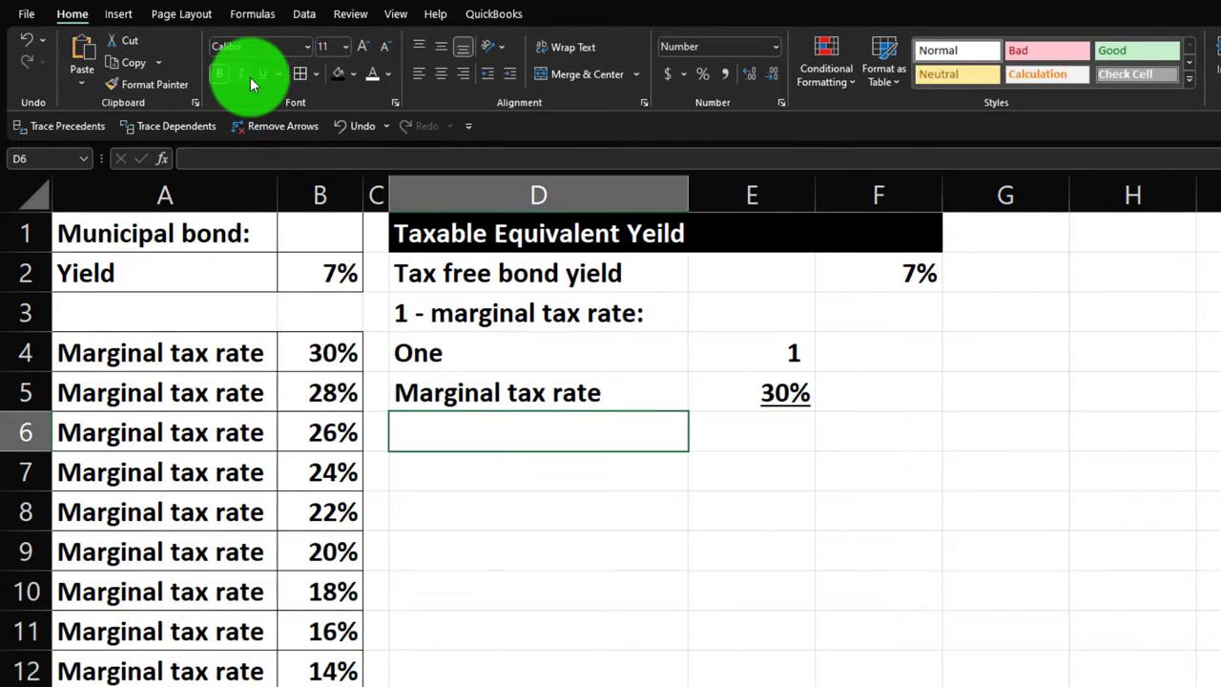
{"action": "left_click", "coordinate": [496, 313]}
{"action": "key", "text": "ctrl+c"}
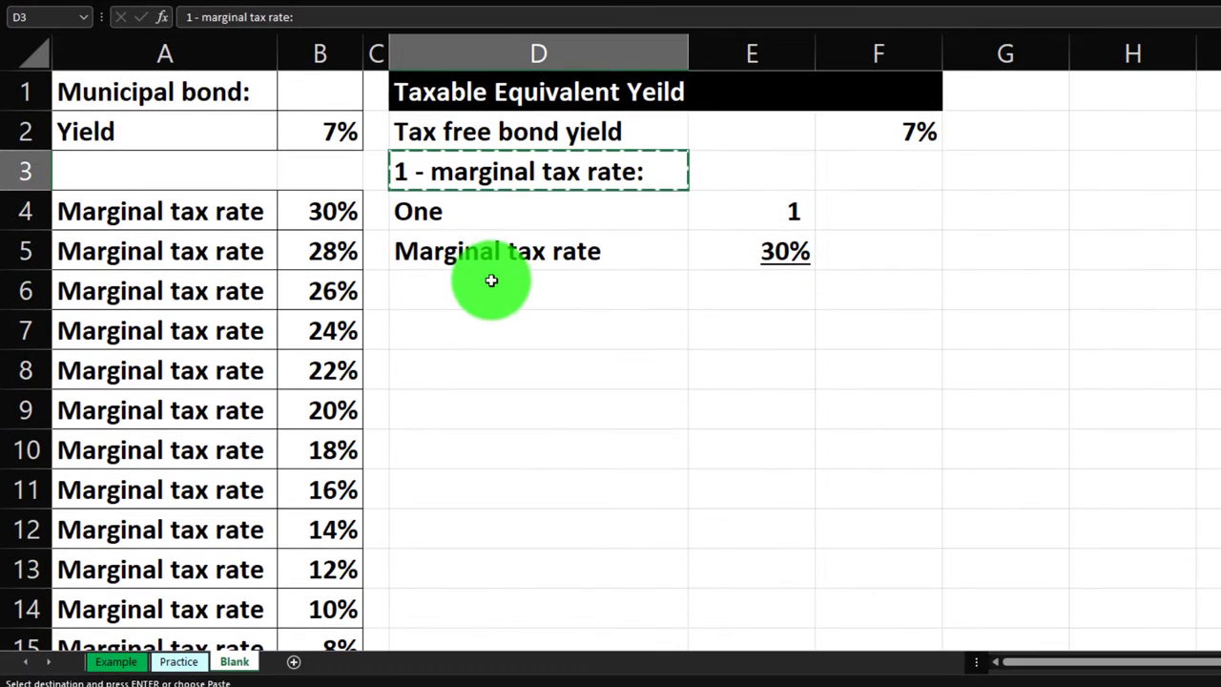
{"action": "left_click", "coordinate": [490, 287]}
{"action": "key", "text": "ctrl+v"}
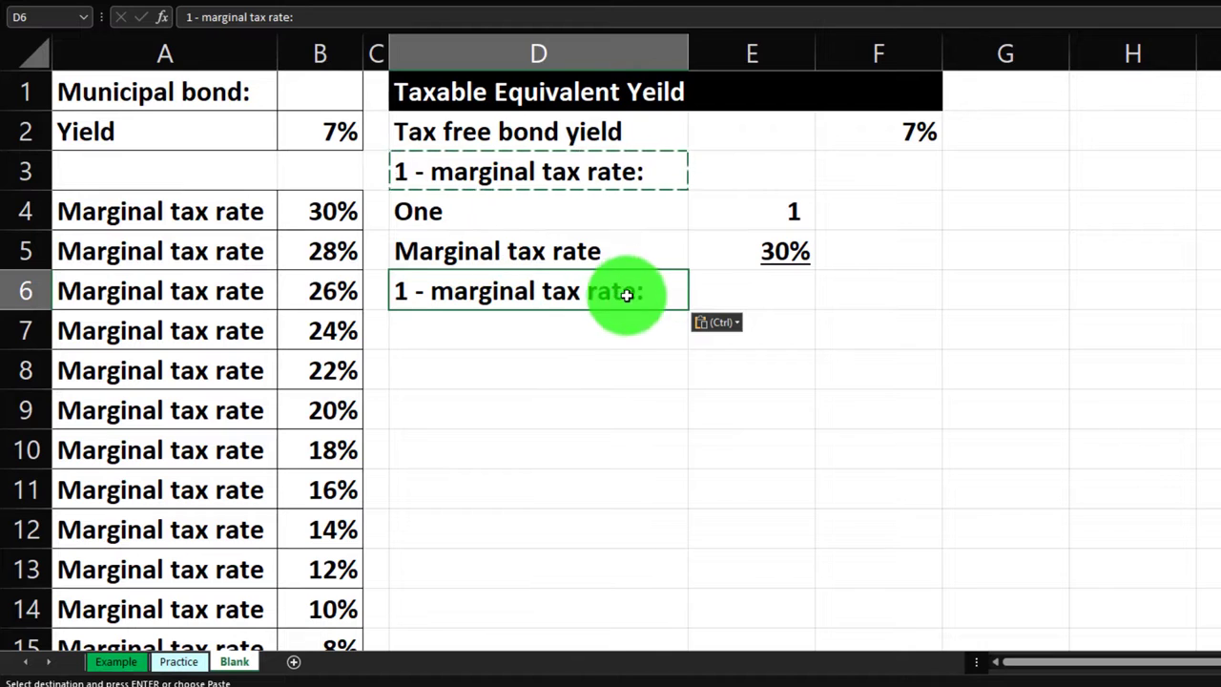
{"action": "double_click", "coordinate": [661, 293]}
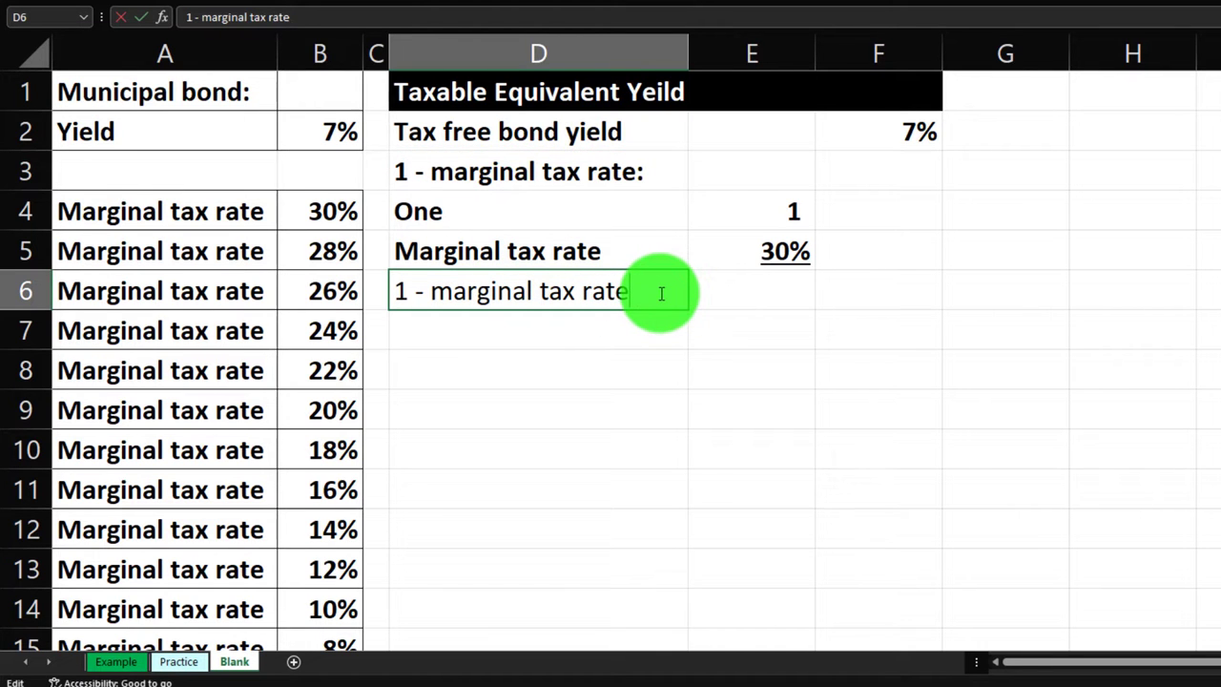
{"action": "key", "text": "Return"}
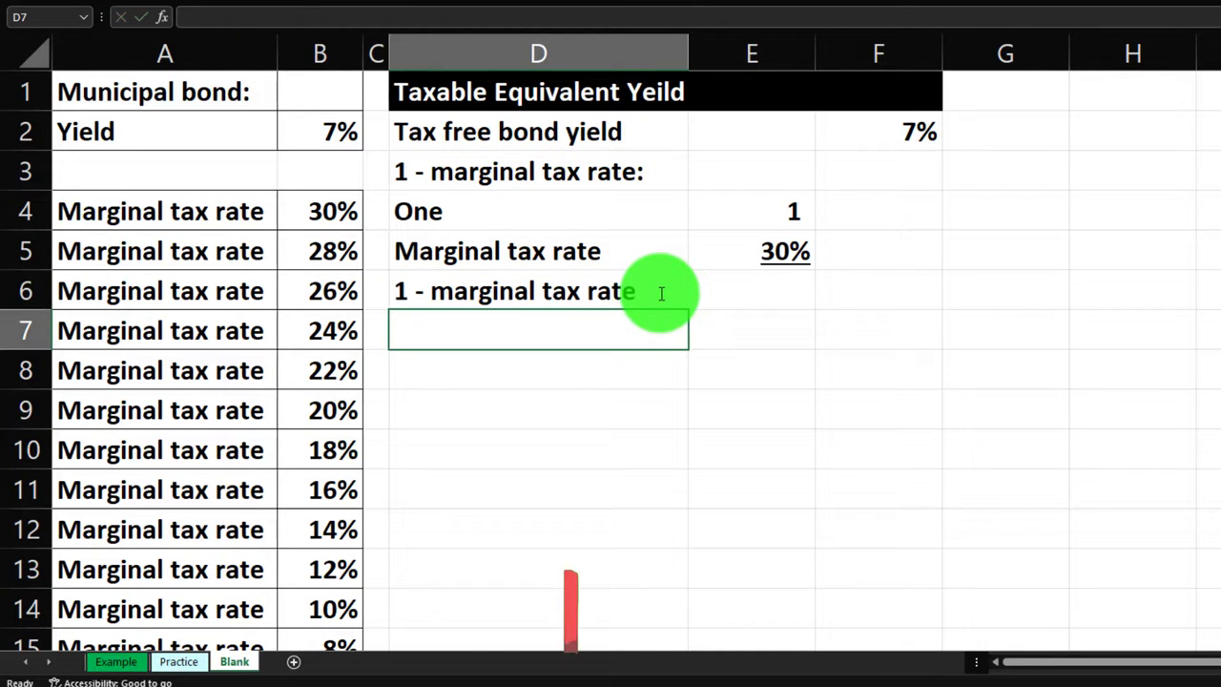
Indent the labels in D4:D6 one level and the label in D6 one level further
{"action": "left_click", "coordinate": [615, 231]}
{"action": "left_click_drag", "start_coordinate": [615, 231], "coordinate": [616, 292]}
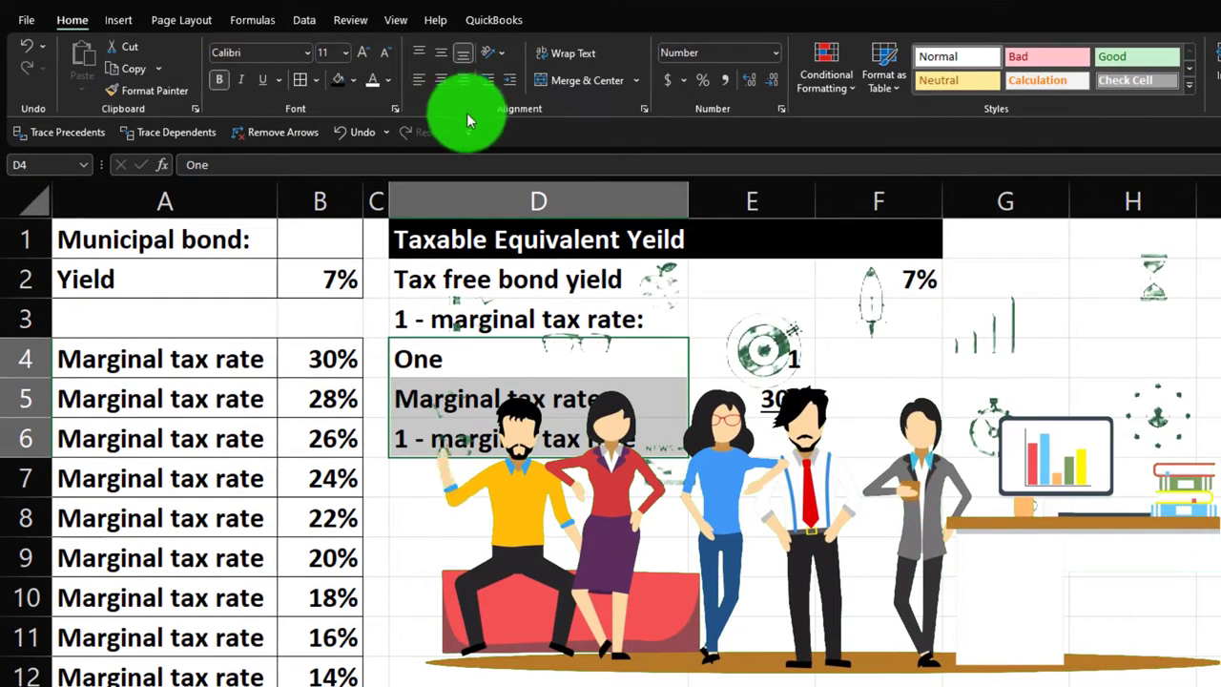
{"action": "left_click", "coordinate": [510, 80]}
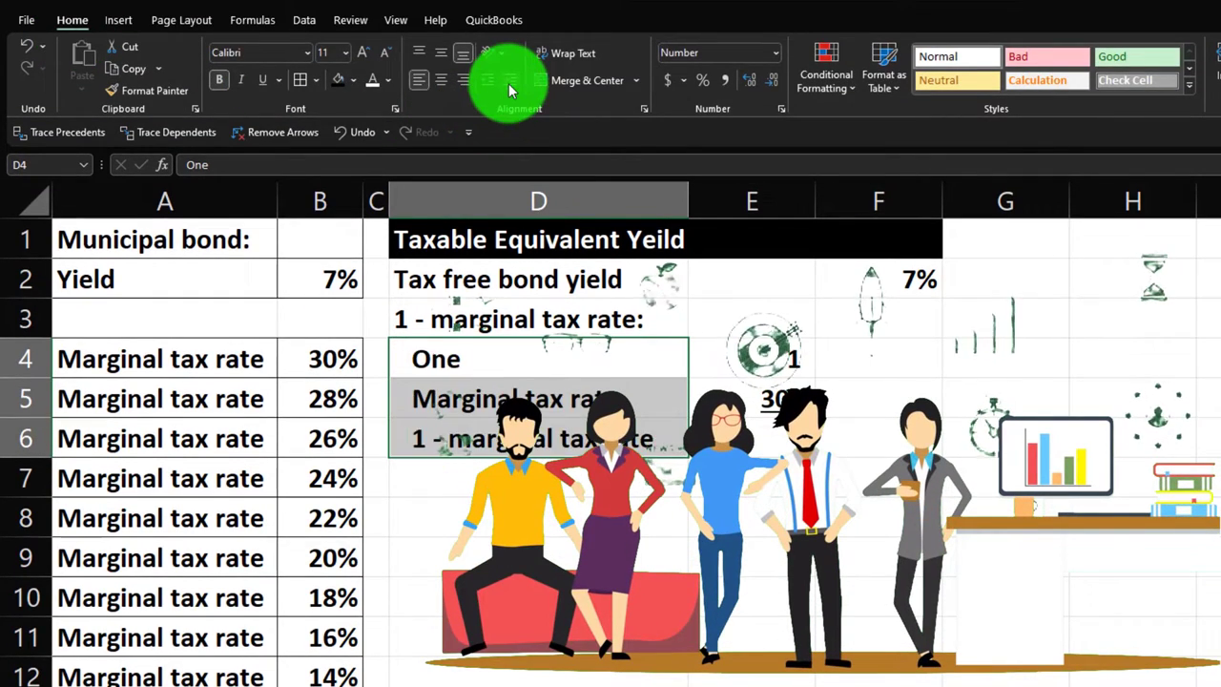
{"action": "left_click", "coordinate": [439, 437]}
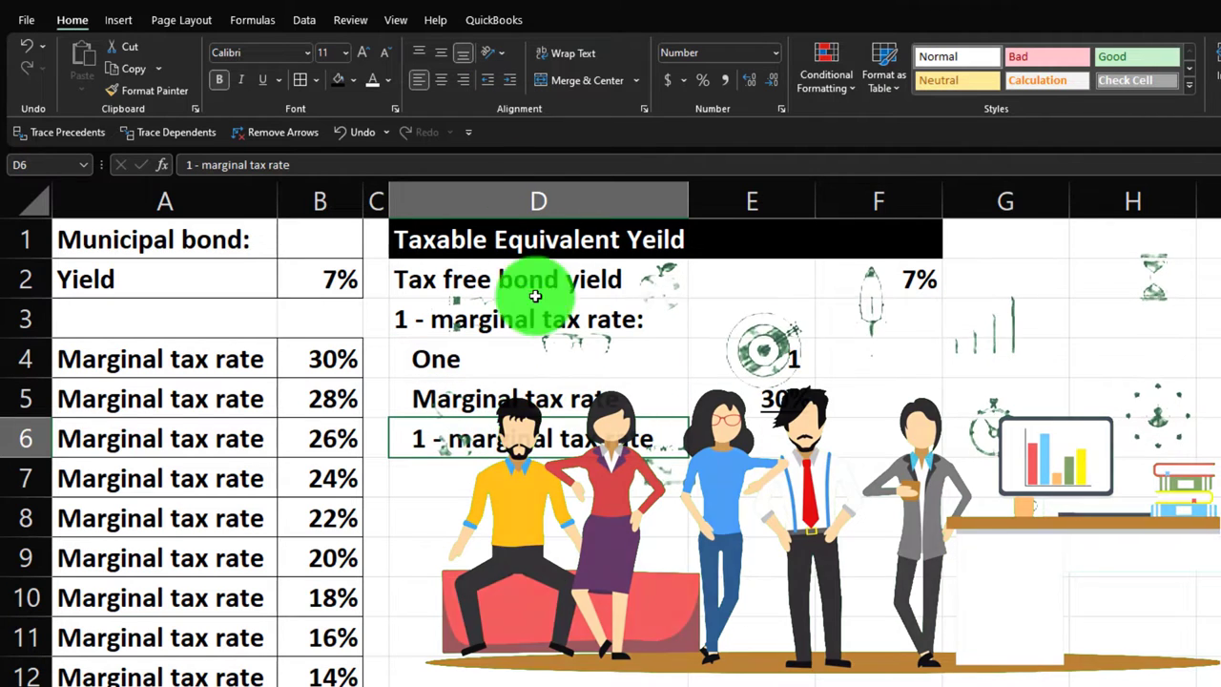
{"action": "left_click", "coordinate": [508, 80]}
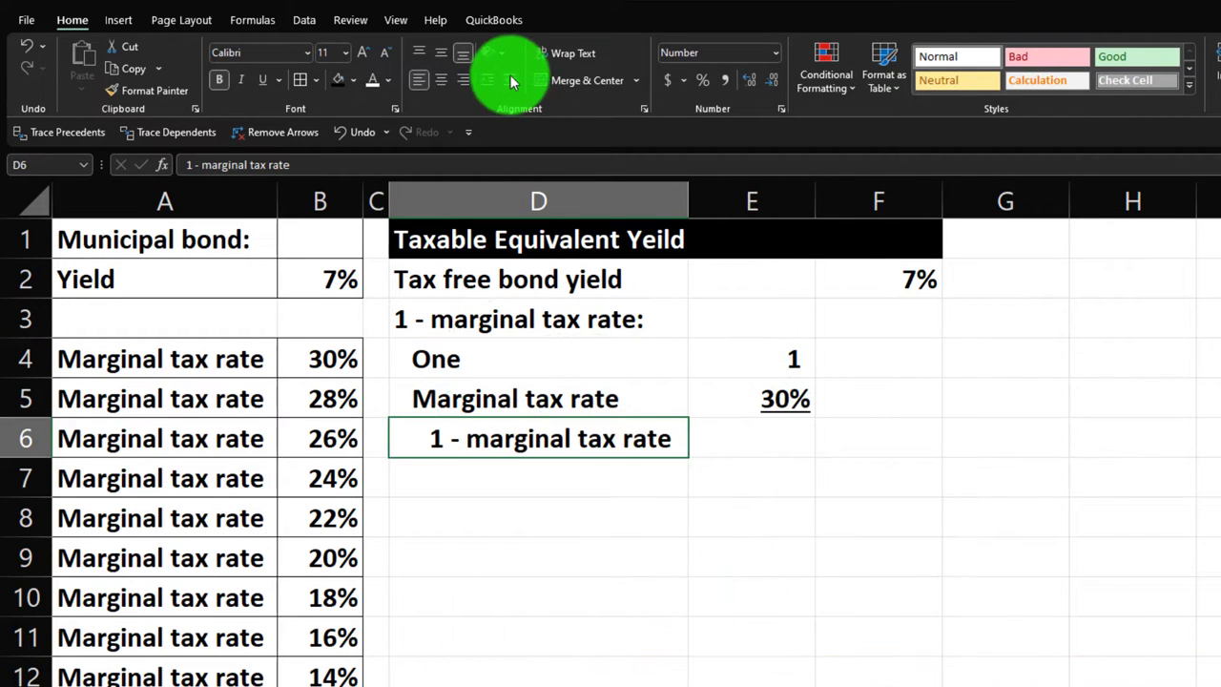
Calculate one minus the marginal tax rate in F6 with the formula =E4-E5 and format it as a percentage
{"action": "key", "text": "Right"}
{"action": "key", "text": "Right"}
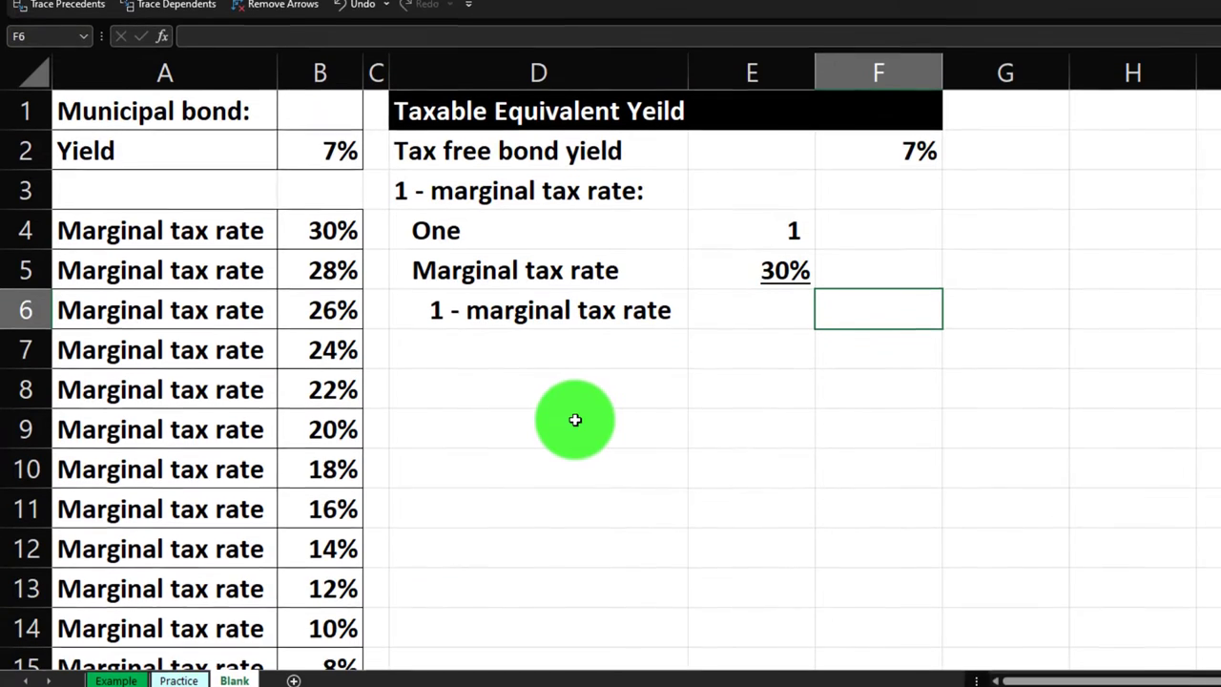
{"action": "type", "text": "="}
{"action": "key", "text": "Left"}
{"action": "key", "text": "Up"}
{"action": "key", "text": "Up"}
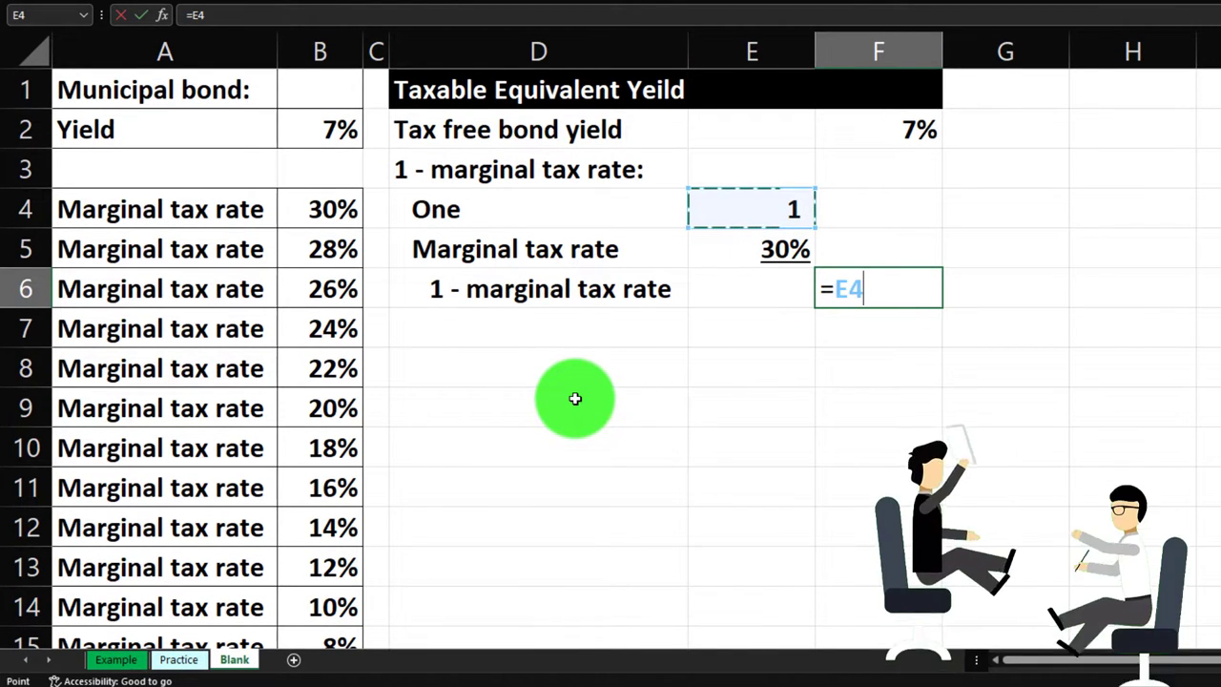
{"action": "type", "text": "-"}
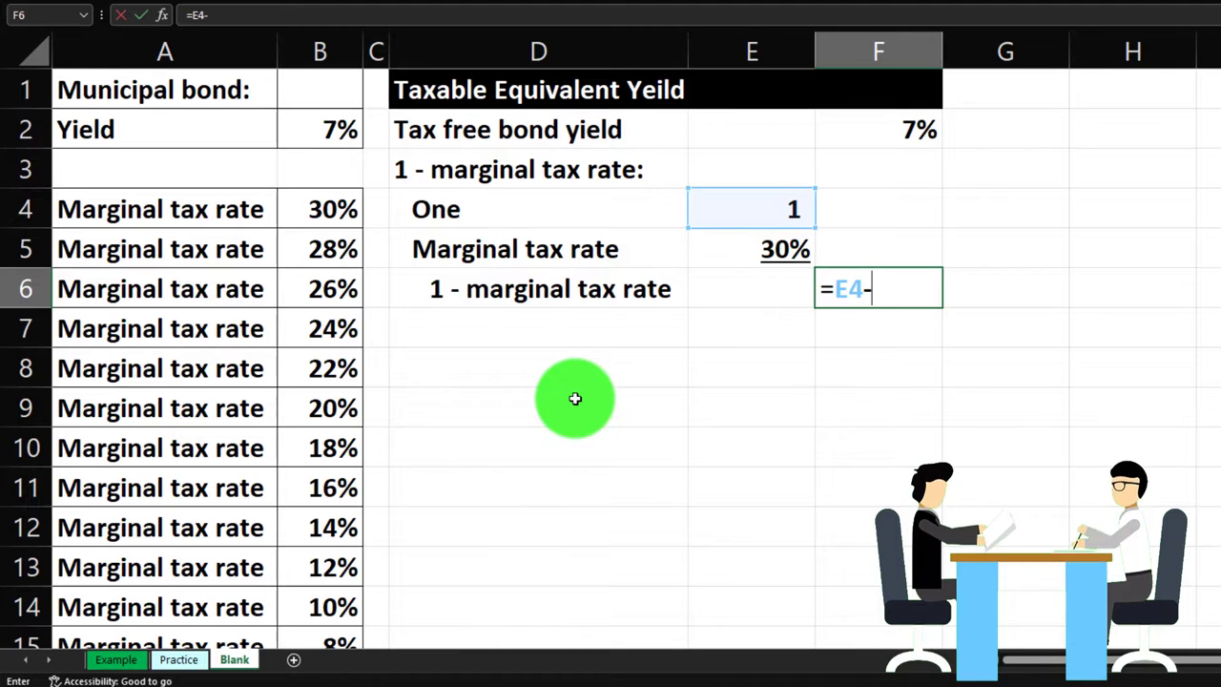
{"action": "key", "text": "Left"}
{"action": "key", "text": "Up"}
{"action": "key", "text": "Return"}
{"action": "key", "text": "Up"}
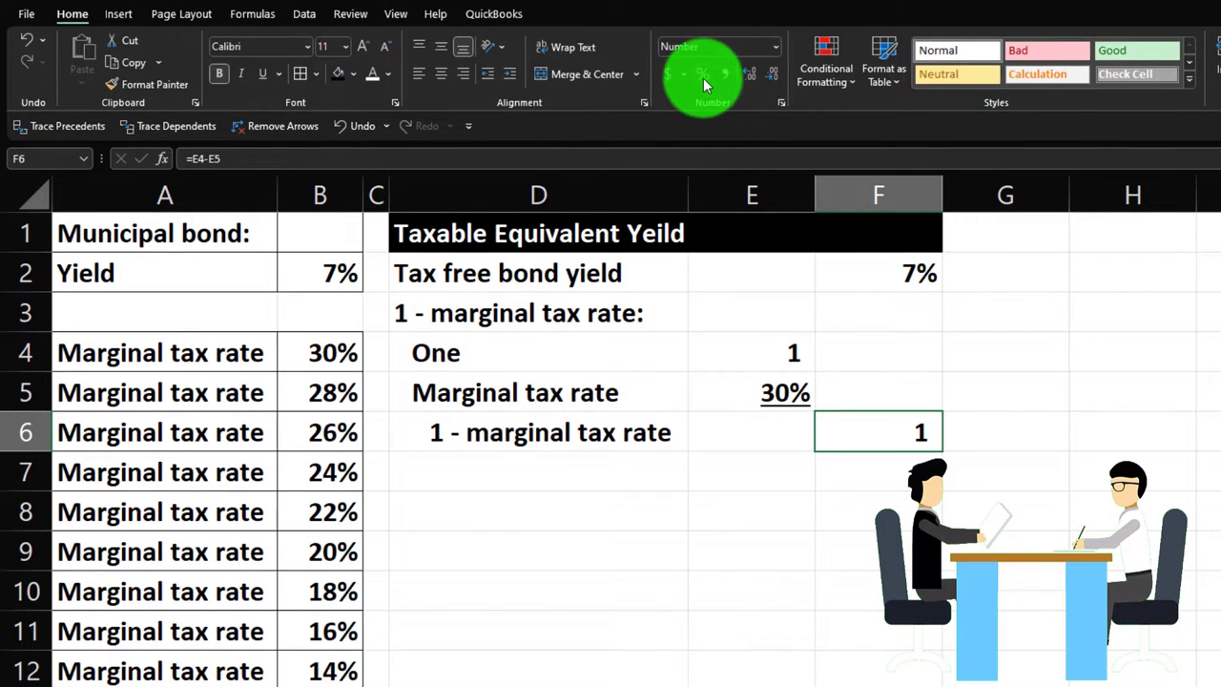
{"action": "left_click", "coordinate": [704, 81]}
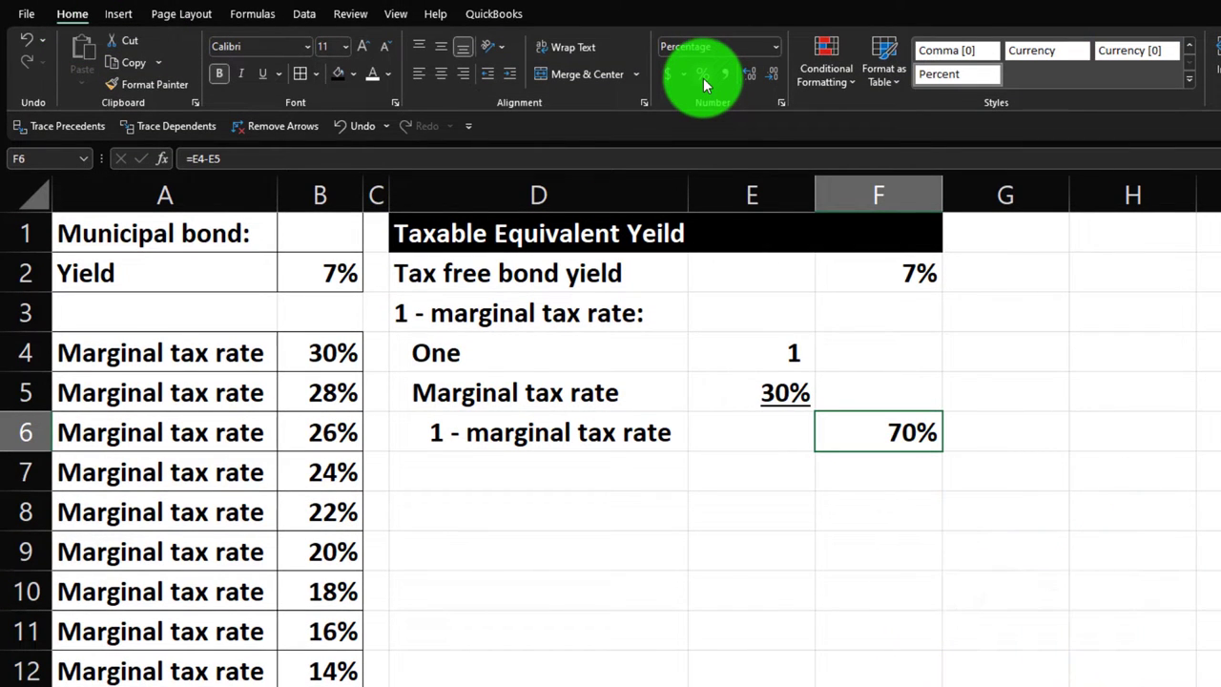
Enter the label "Tax equivalent yield" in D7 and move to cell F7
{"action": "key", "text": "Down"}
{"action": "key", "text": "Left"}
{"action": "key", "text": "Left"}
{"action": "type", "text": "T"}
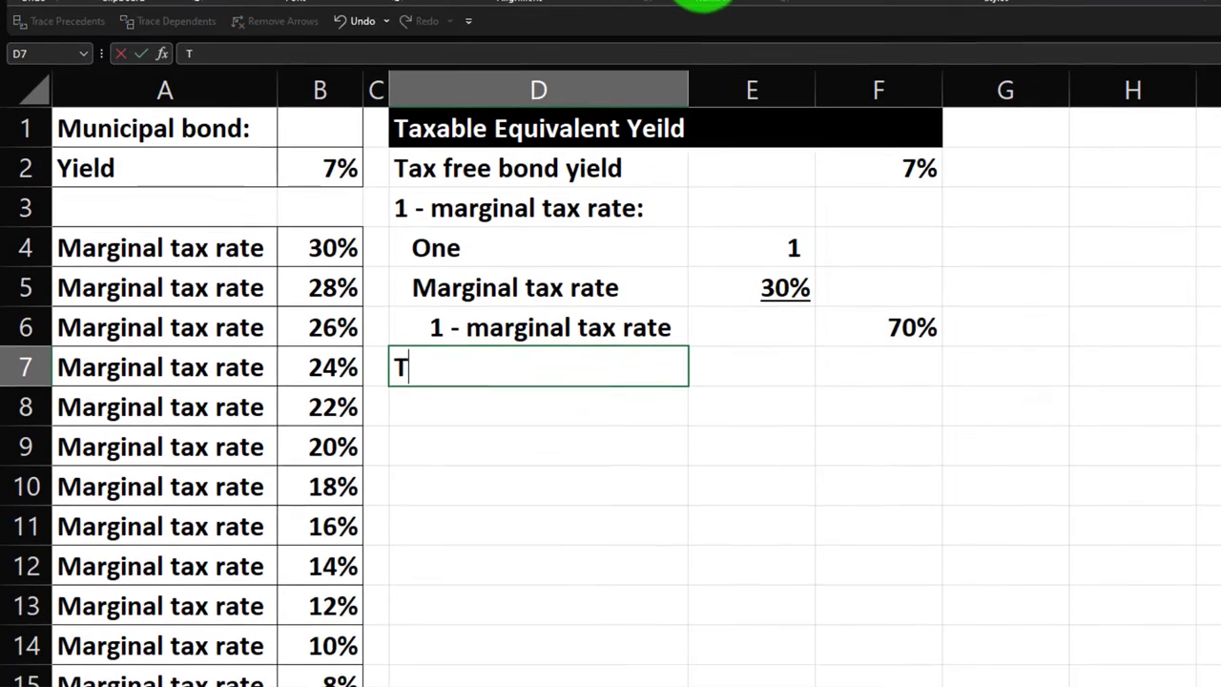
{"action": "type", "text": "ax equivalent yiel"}
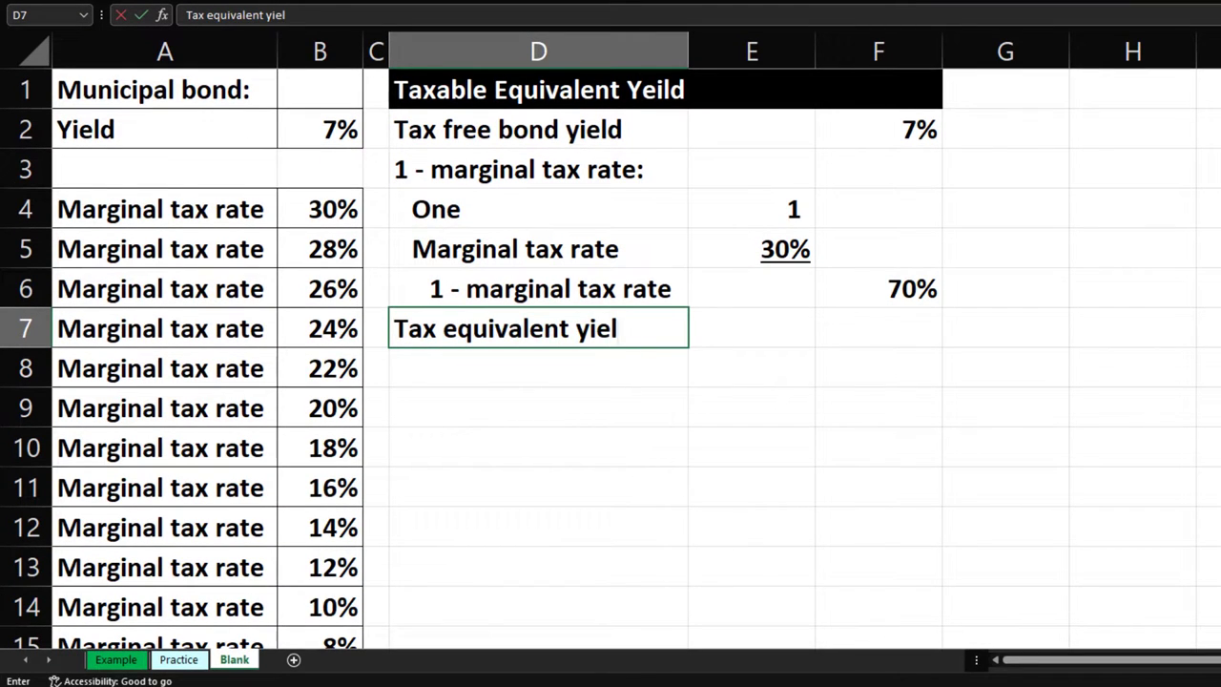
{"action": "type", "text": "d"}
{"action": "key", "text": "Tab"}
{"action": "key", "text": "Tab"}
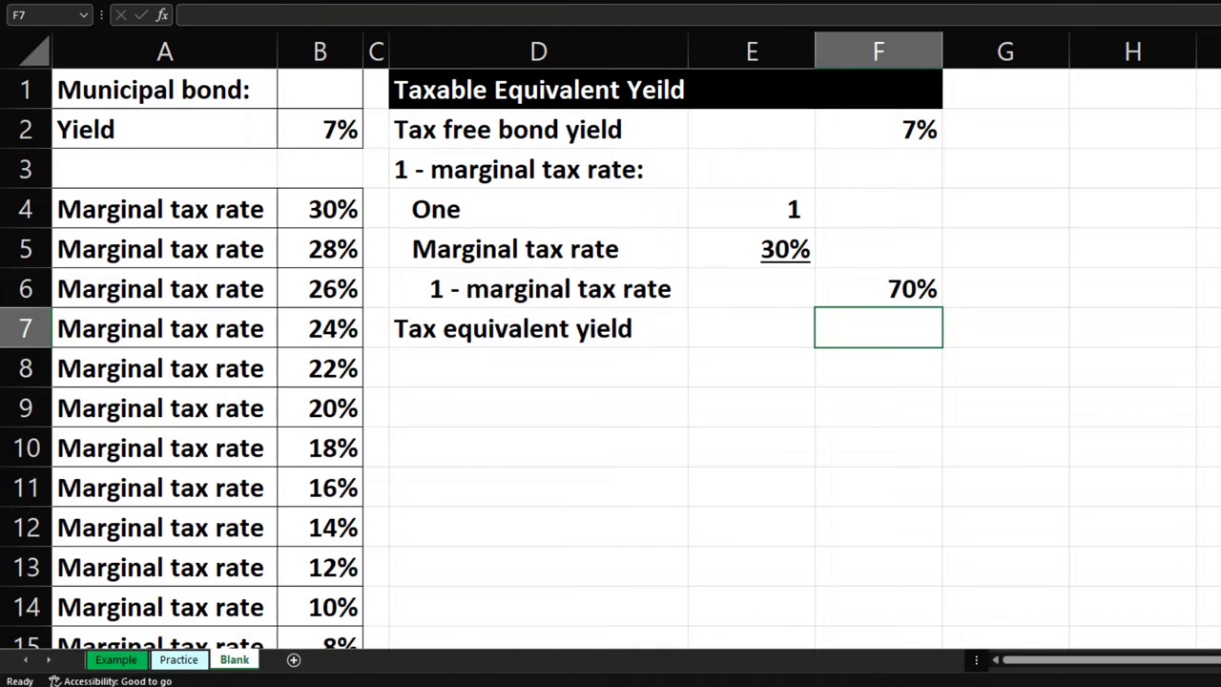
Calculate the tax equivalent yield in F7 by dividing the tax free bond yield by one minus the marginal tax rate, using =F2/F6
{"action": "scroll", "coordinate": [867, 400], "scroll_direction": "down", "scroll_amount": 5}
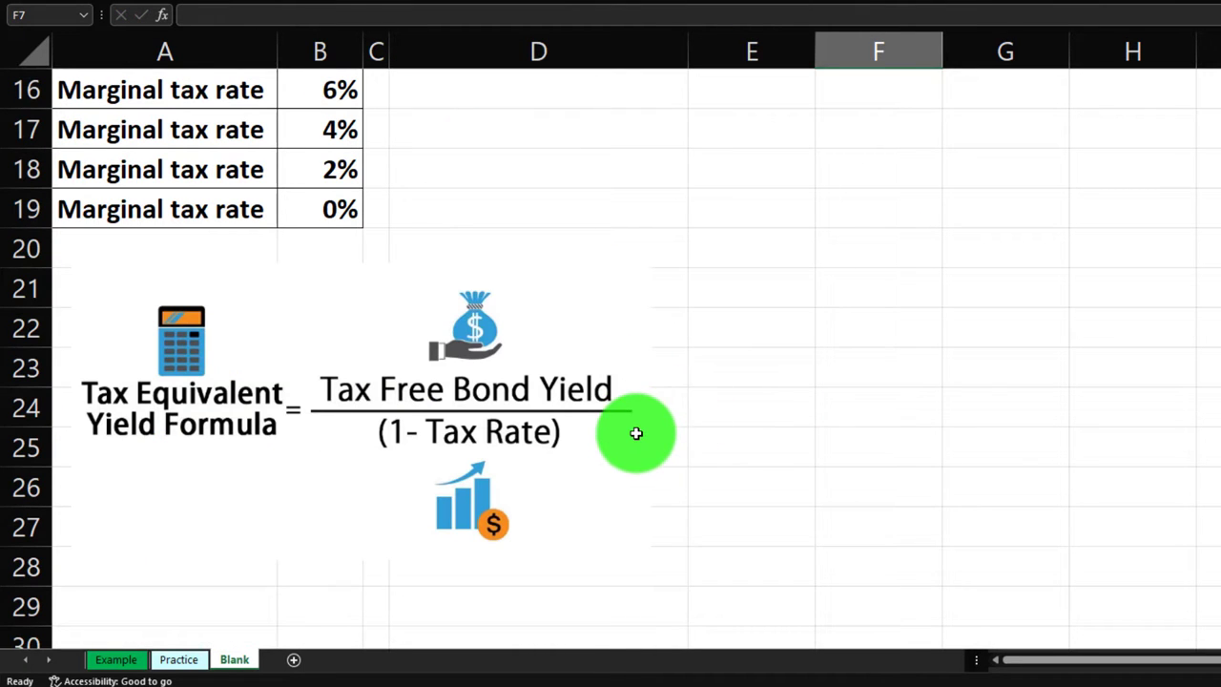
{"action": "scroll", "coordinate": [777, 439], "scroll_direction": "up", "scroll_amount": 5}
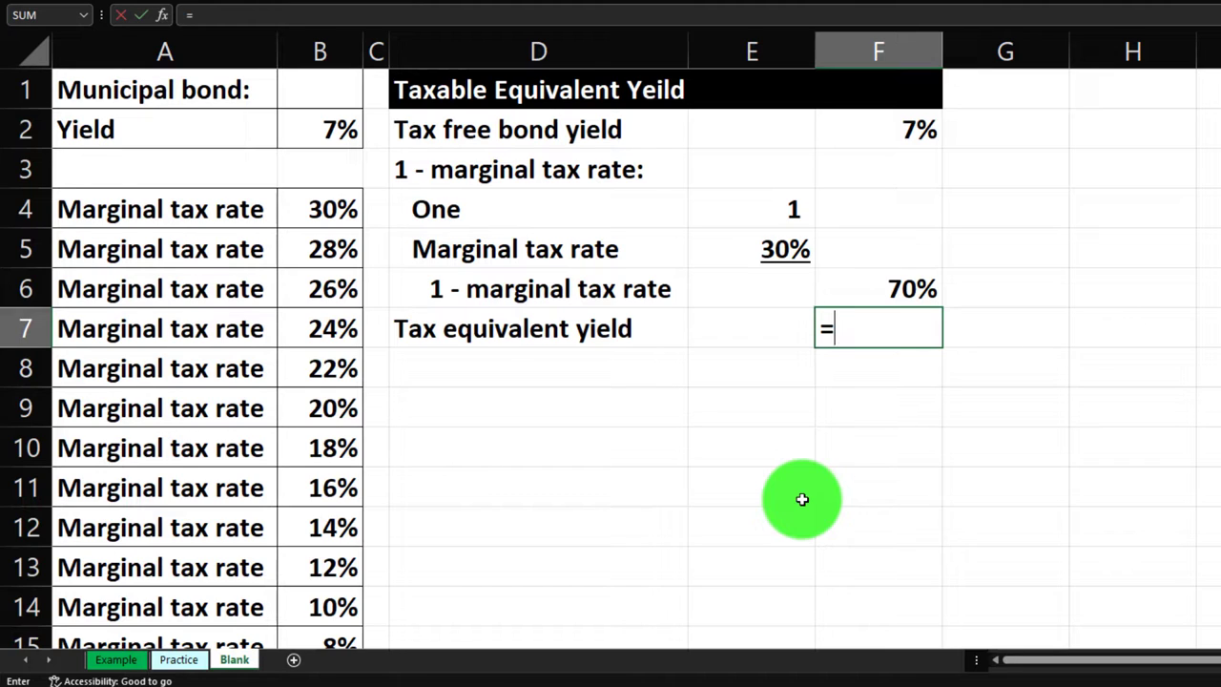
{"action": "type", "text": "="}
{"action": "key", "text": "Up"}
{"action": "key", "text": "Up"}
{"action": "key", "text": "Up"}
{"action": "key", "text": "Up"}
{"action": "key", "text": "Up"}
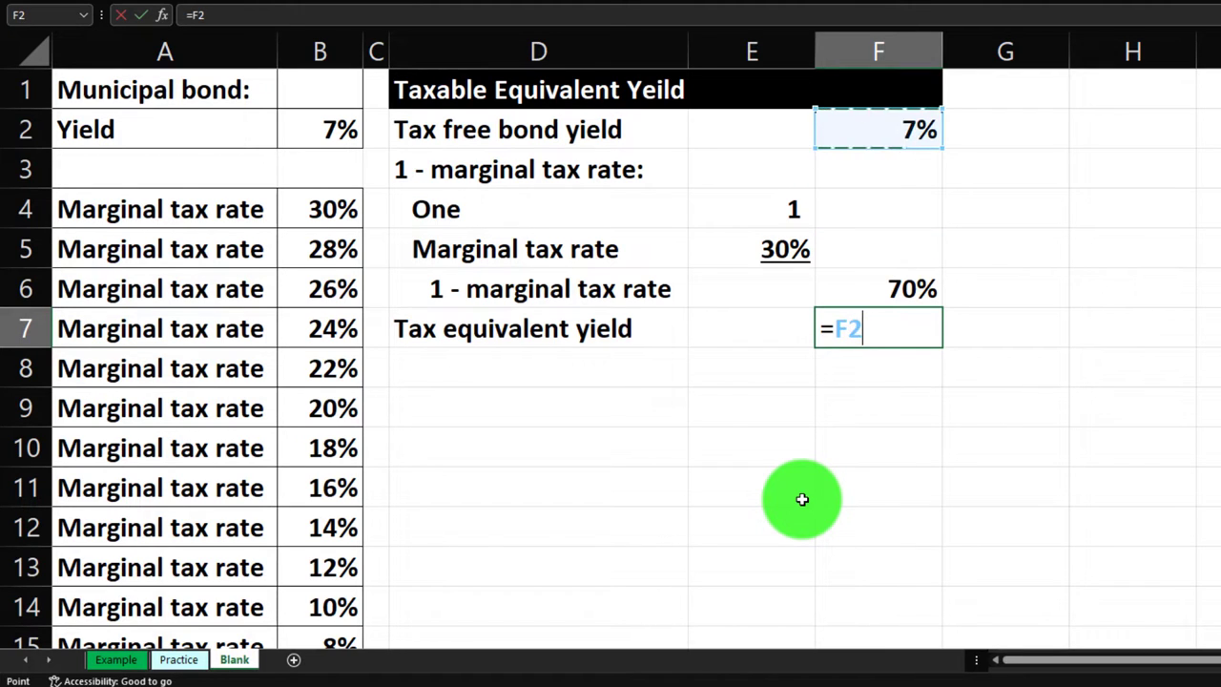
{"action": "type", "text": "/"}
{"action": "key", "text": "Up"}
{"action": "key", "text": "Return"}
Format the tax equivalent yield in F7 as a percentage with two decimal places
{"action": "key", "text": "Left"}
{"action": "key", "text": "Left"}
{"action": "key", "text": "Up"}
{"action": "key", "text": "Right"}
{"action": "key", "text": "Right"}
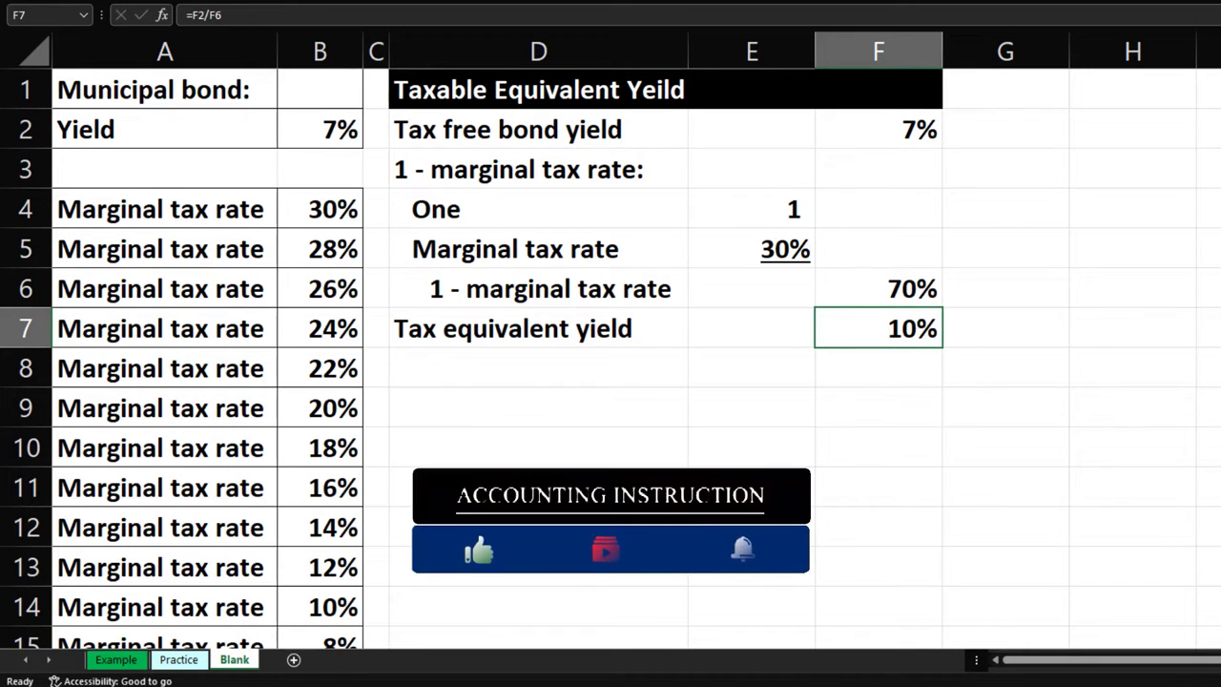
{"action": "key", "text": "alt+h"}
{"action": "key", "text": "0"}
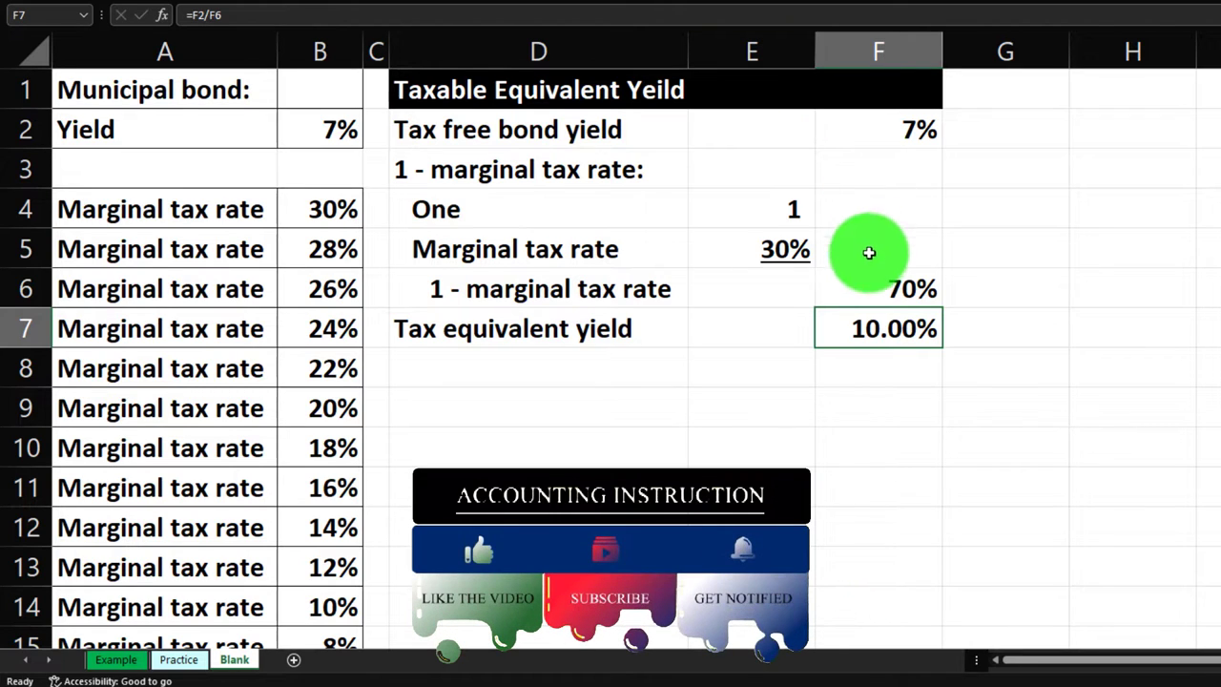
Underline the 1 - marginal tax rate value in F6 and narrow columns E and F equally
{"action": "left_click", "coordinate": [867, 283]}
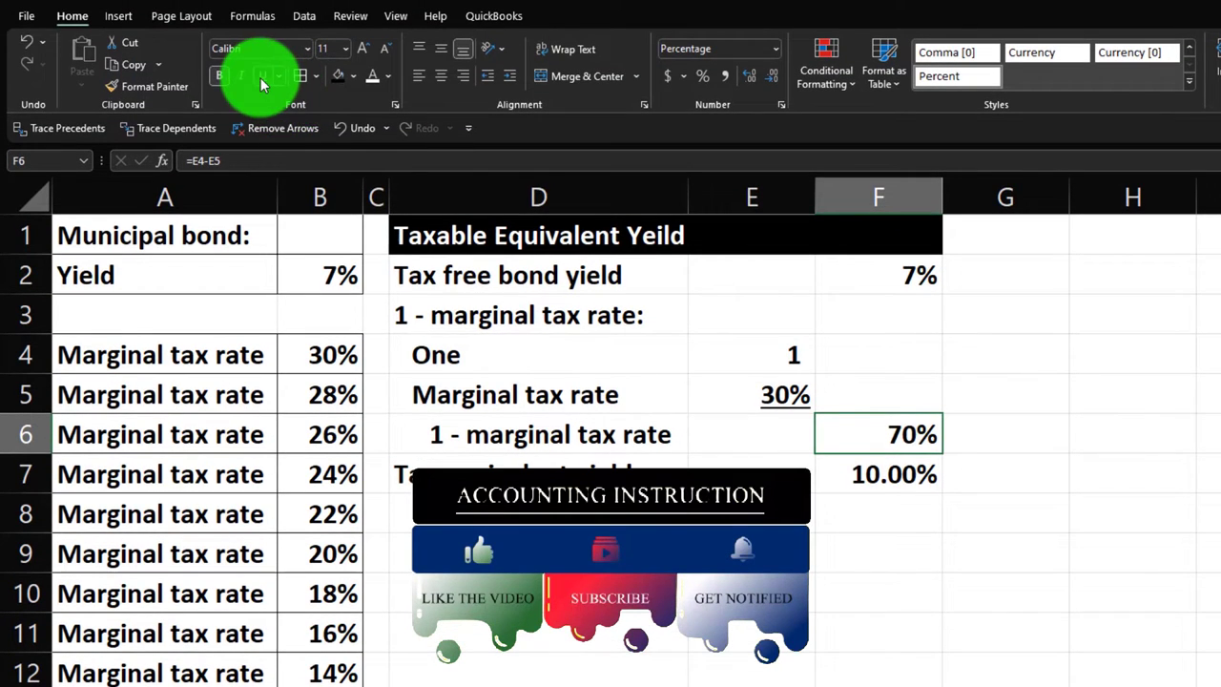
{"action": "left_click", "coordinate": [263, 76]}
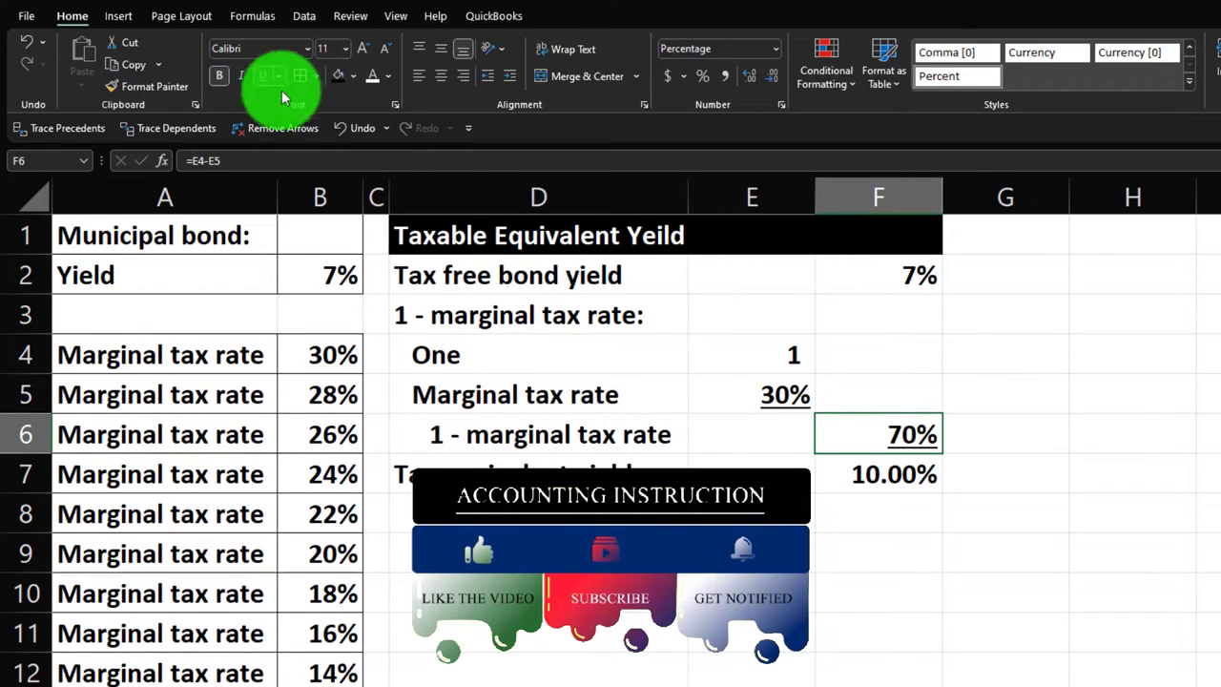
{"action": "left_click", "coordinate": [646, 430]}
{"action": "left_click_drag", "start_coordinate": [749, 200], "coordinate": [796, 196]}
{"action": "left_click", "coordinate": [761, 322]}
Fill D2:F7 with a light blue from the standard colour palette and apply borders to all its cells
{"action": "left_click_drag", "start_coordinate": [475, 275], "coordinate": [802, 464]}
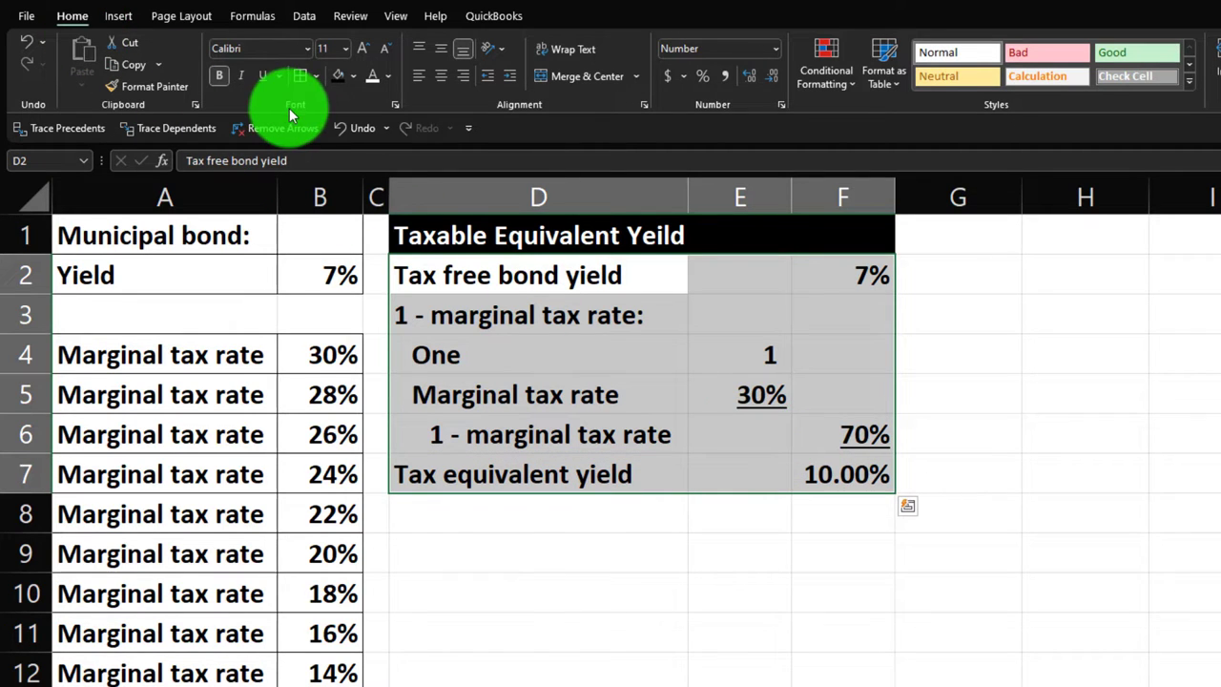
{"action": "left_click", "coordinate": [354, 84]}
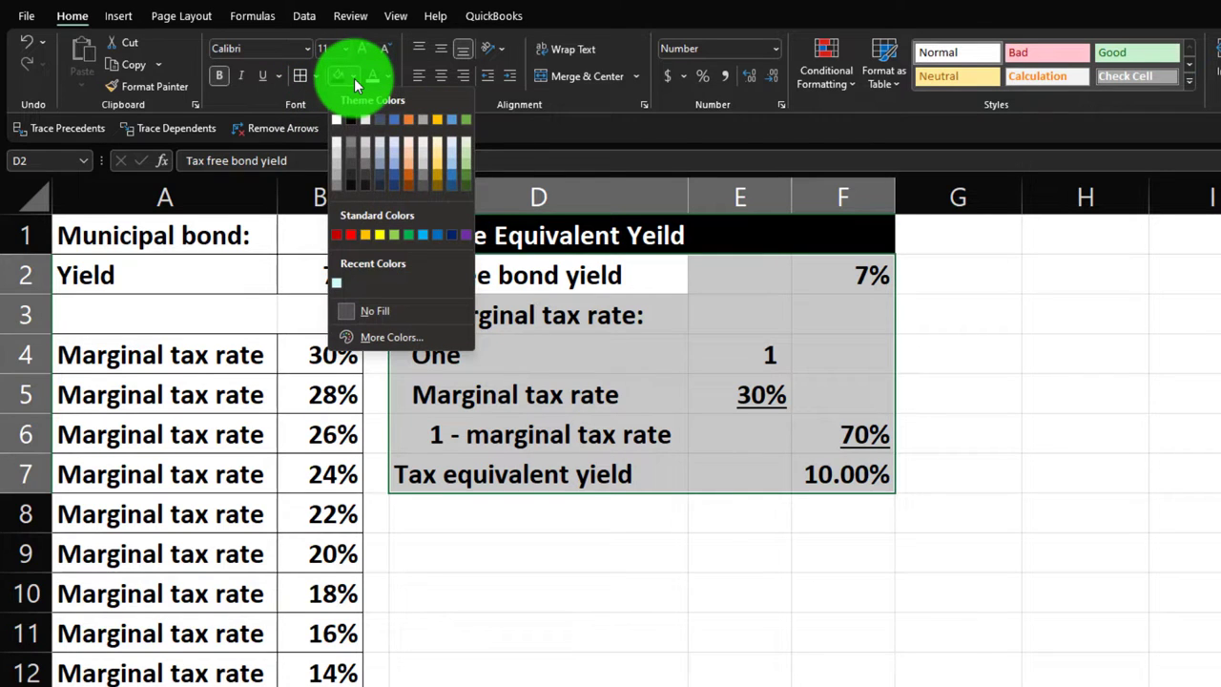
{"action": "left_click", "coordinate": [390, 341]}
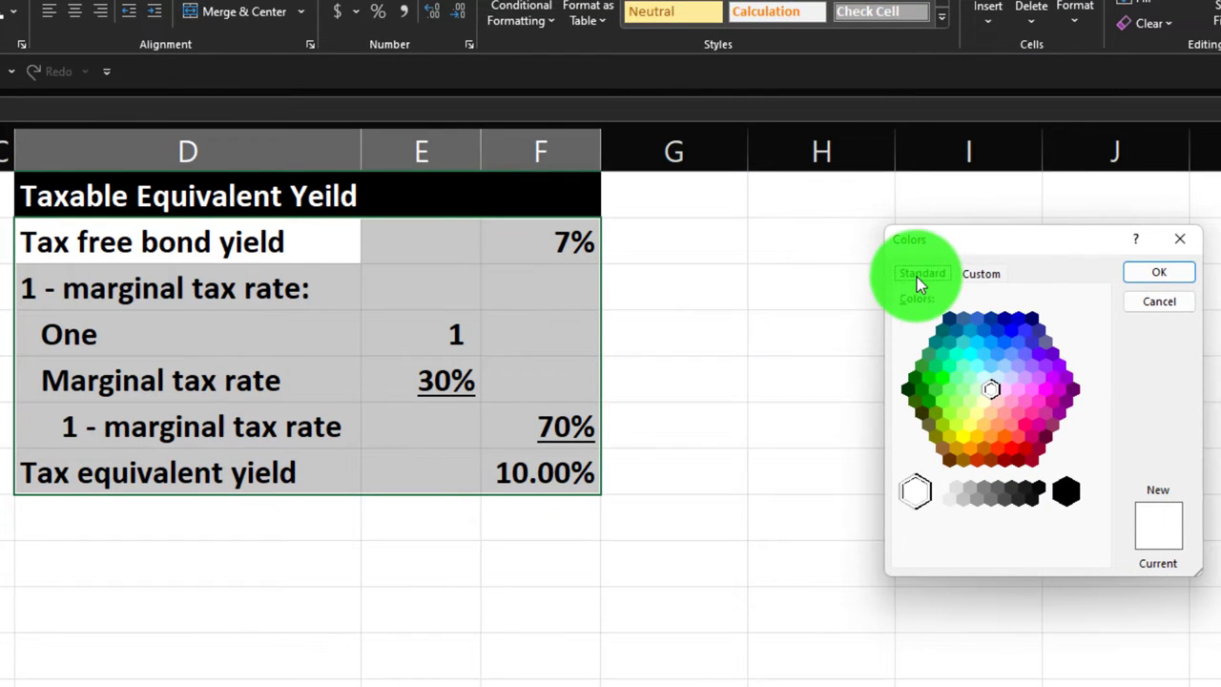
{"action": "left_click", "coordinate": [997, 386]}
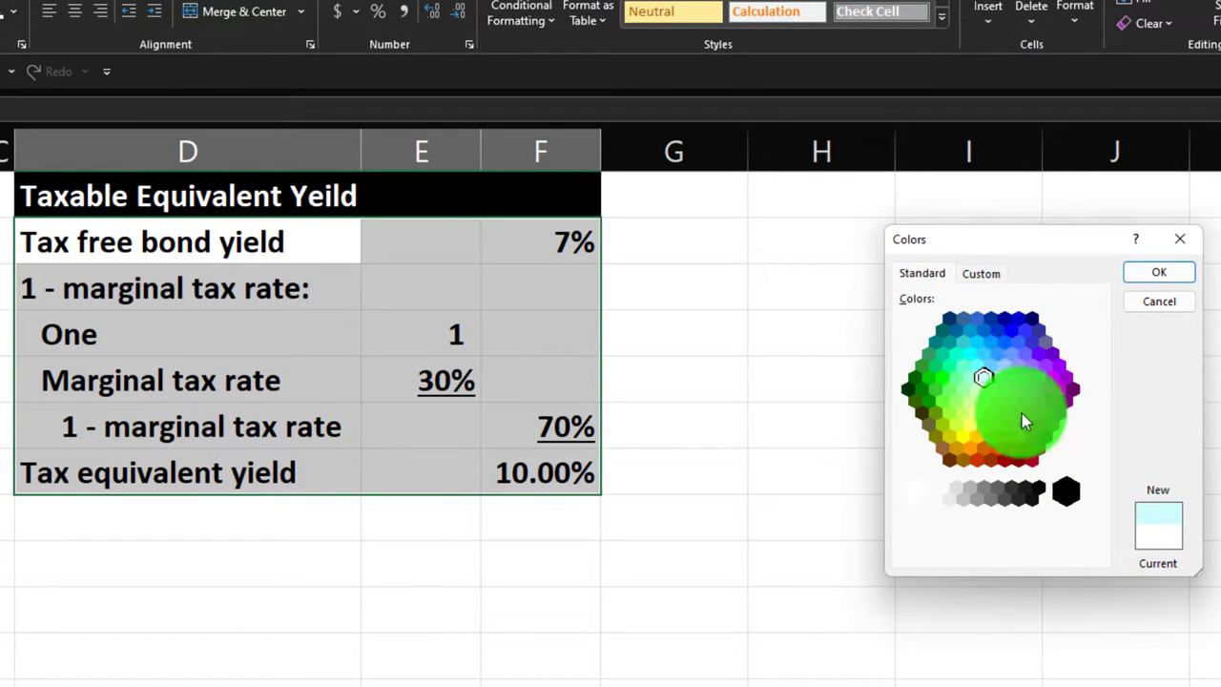
{"action": "left_click", "coordinate": [1136, 276]}
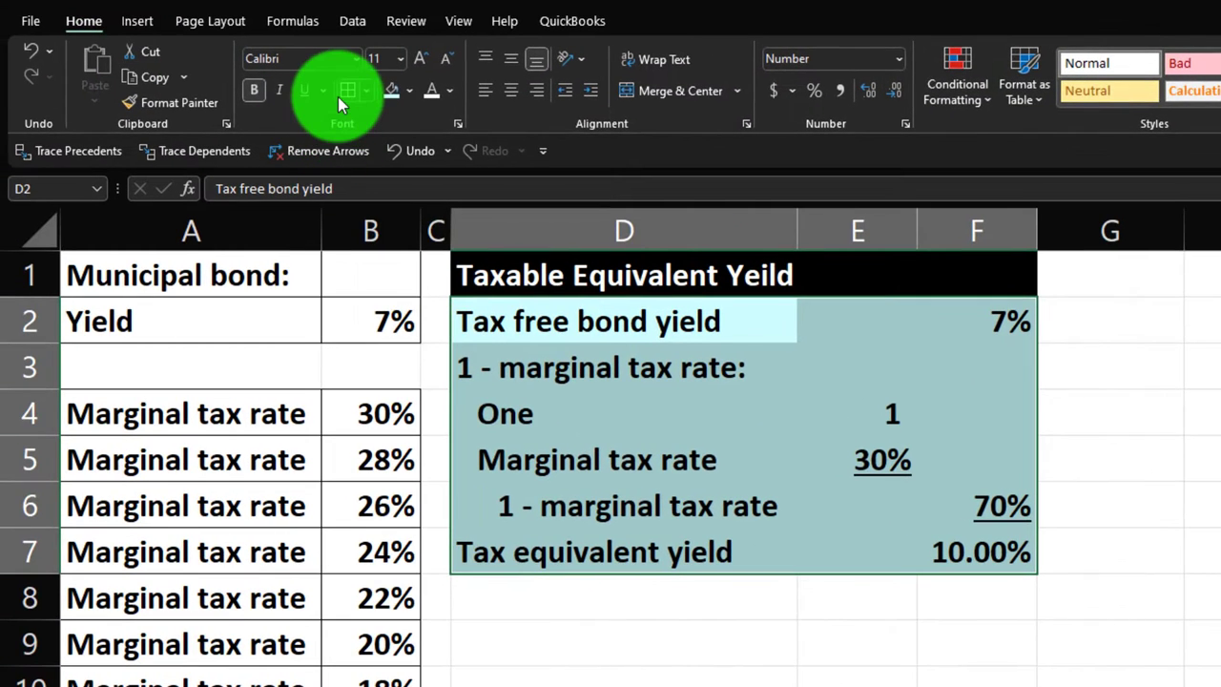
{"action": "left_click", "coordinate": [265, 78]}
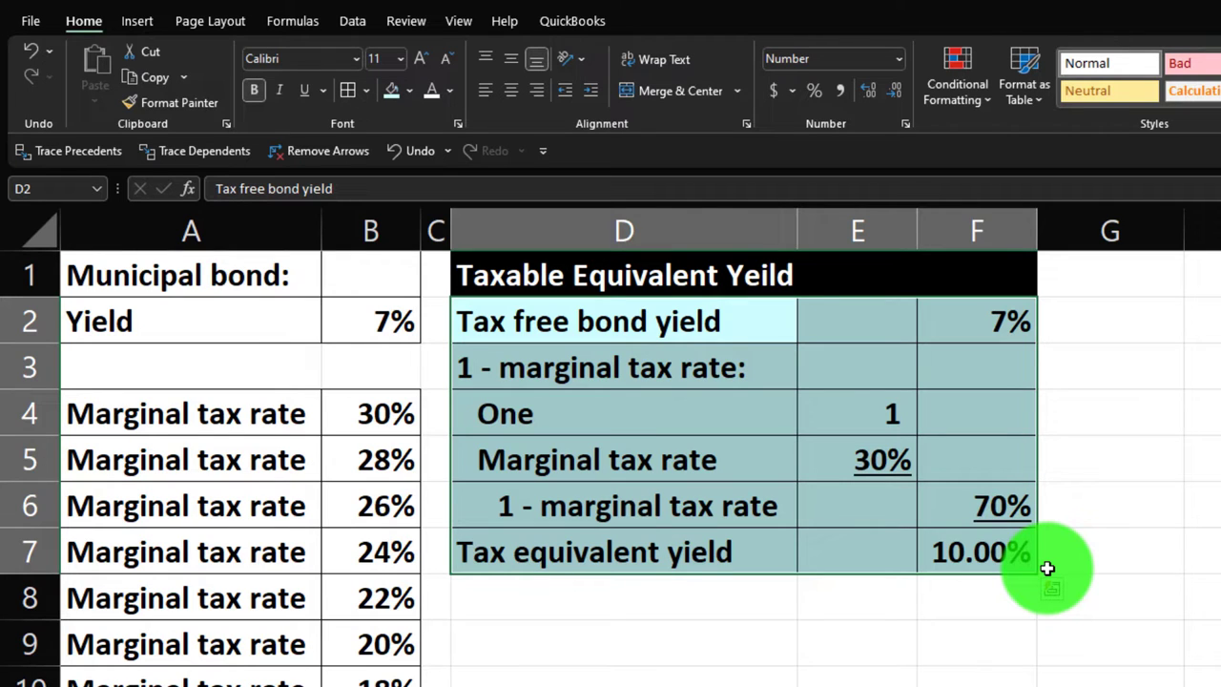
Examine how the marginal tax rates in B4:B8 are derived from one another
{"action": "left_click", "coordinate": [394, 408]}
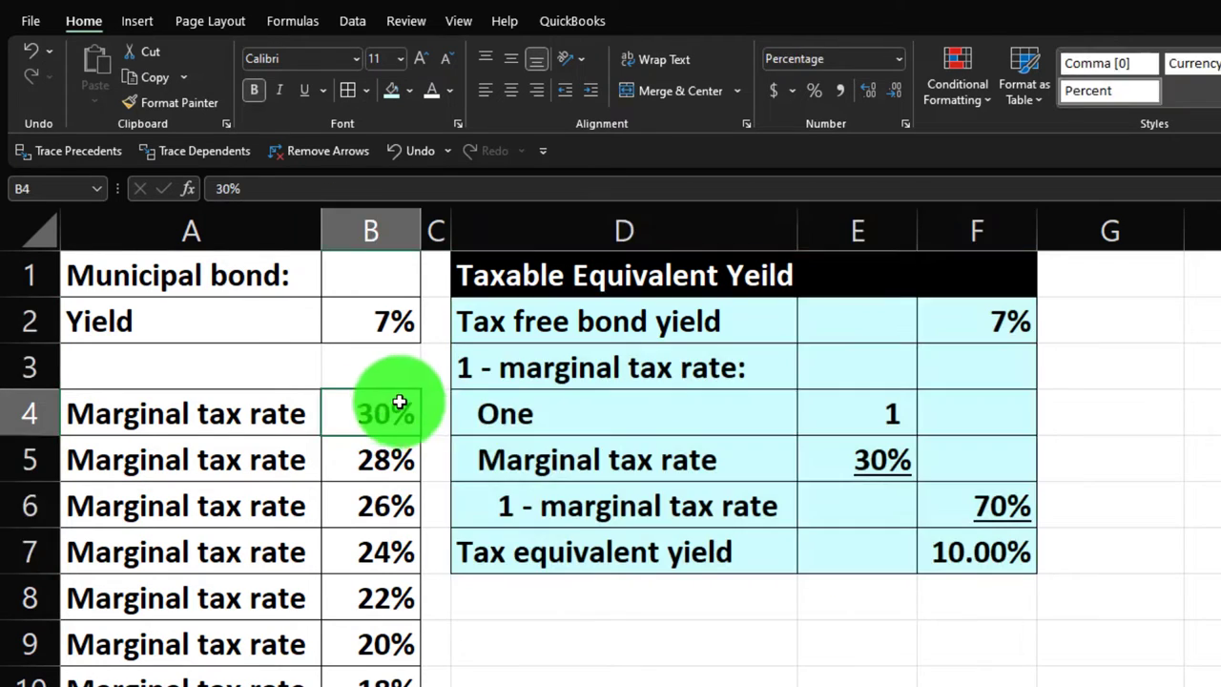
{"action": "key", "text": "Down"}
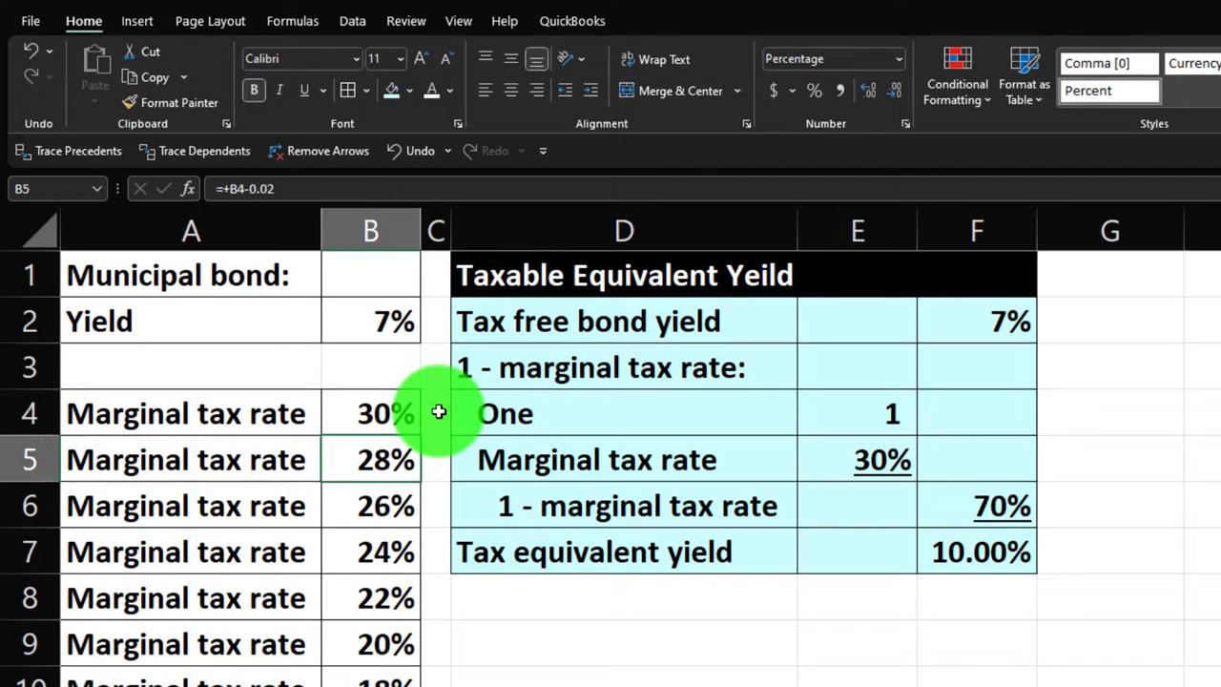
{"action": "key", "text": "Down"}
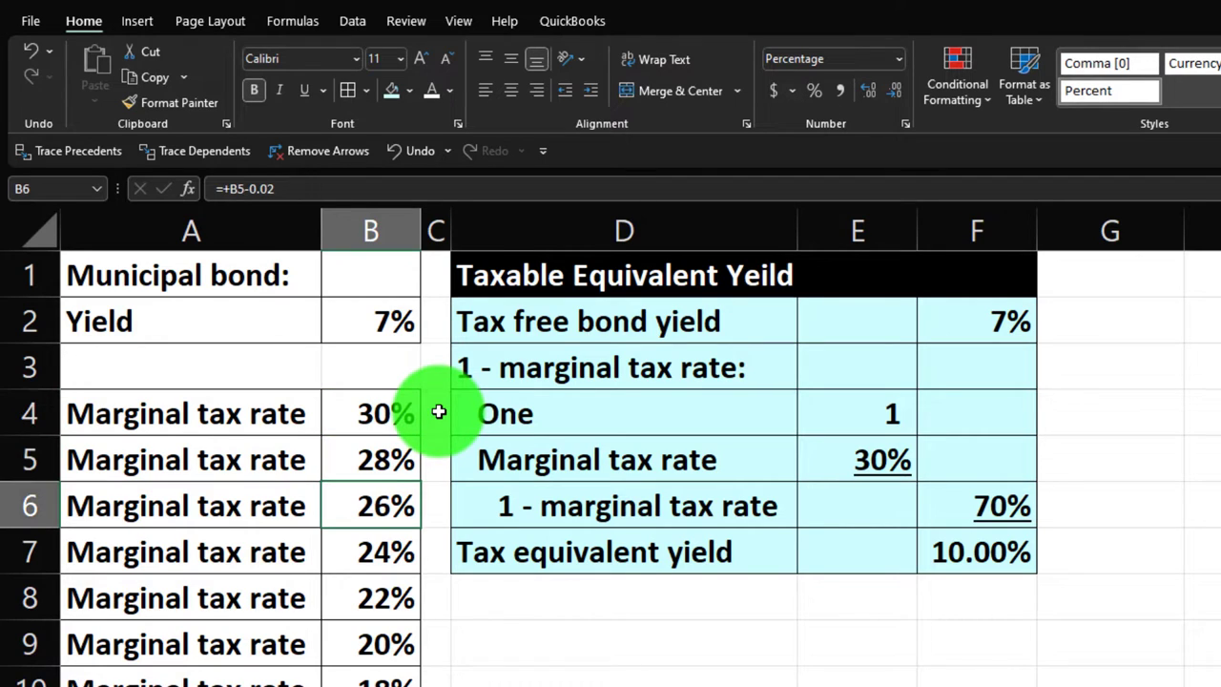
{"action": "key", "text": "Down"}
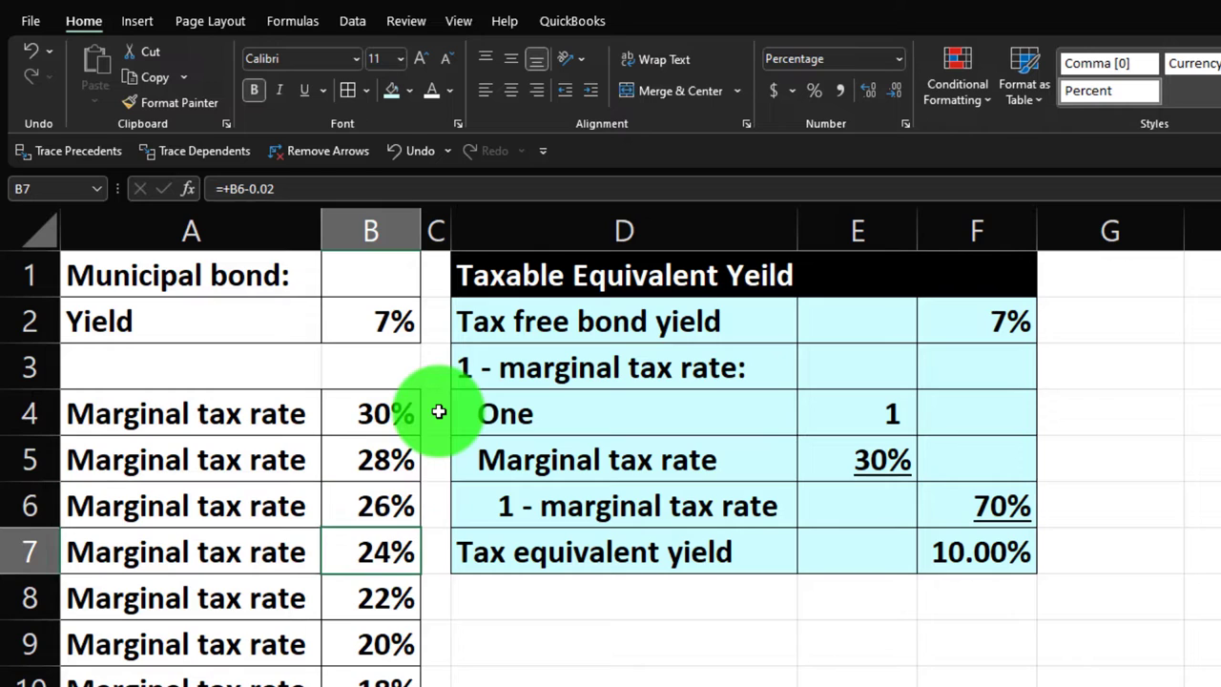
{"action": "key", "text": "Down"}
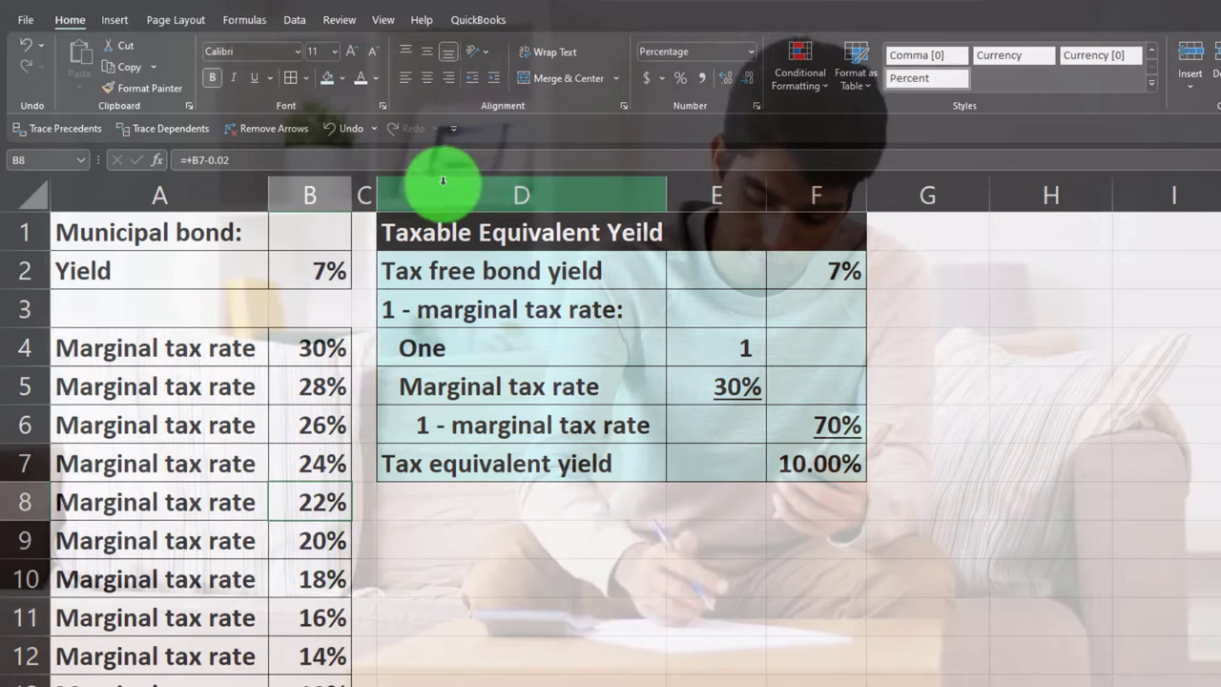
Copy the formatting and narrow width of column C to column G with Format Painter
{"action": "left_click", "coordinate": [363, 190]}
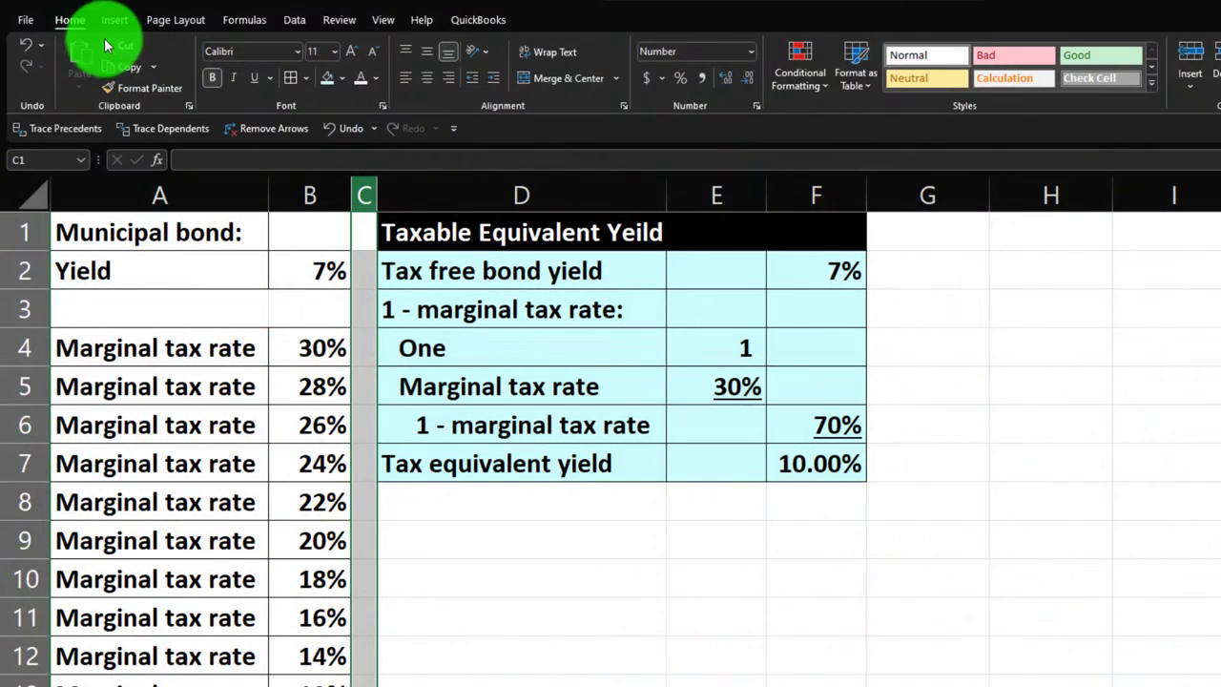
{"action": "left_click", "coordinate": [138, 88]}
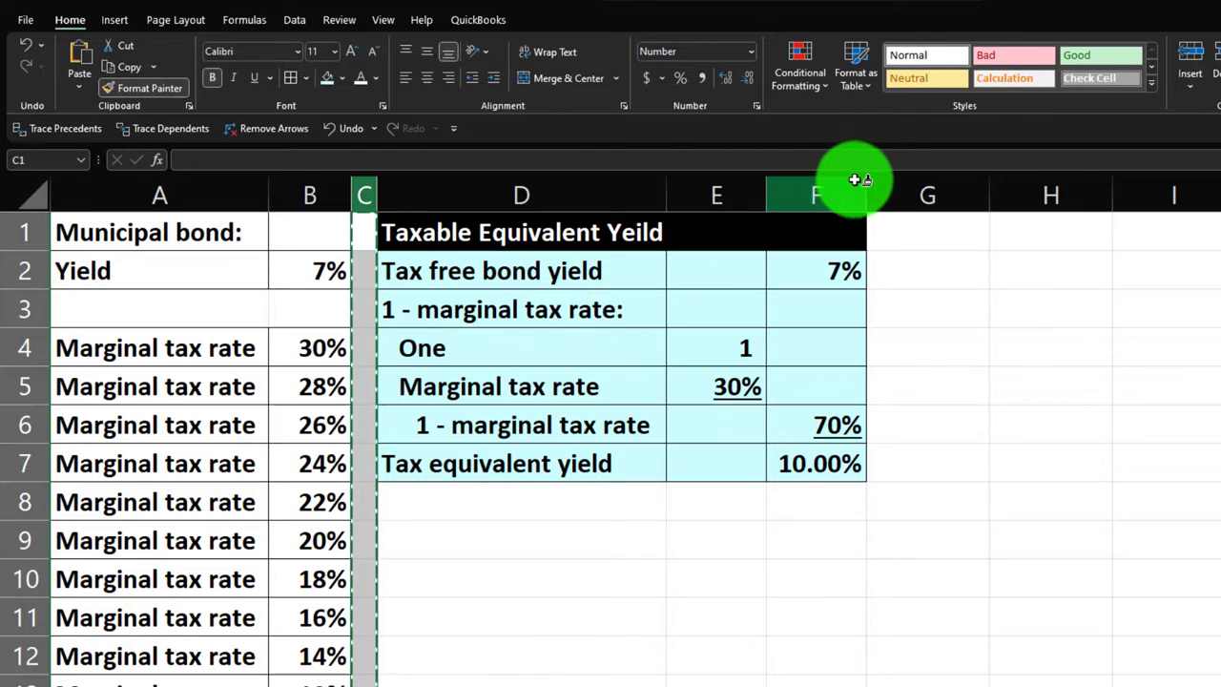
{"action": "left_click", "coordinate": [906, 183]}
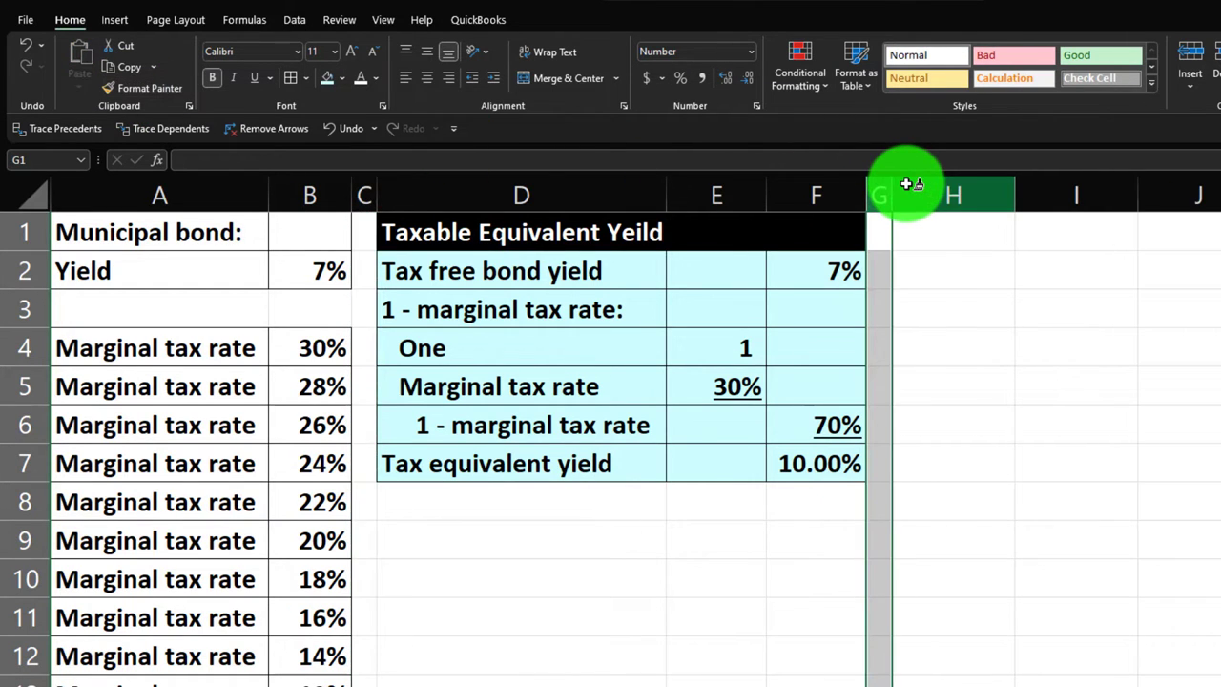
Enter the two-row header "Marginal" in H1 and "Tax Rate" in H2
{"action": "left_click", "coordinate": [927, 223]}
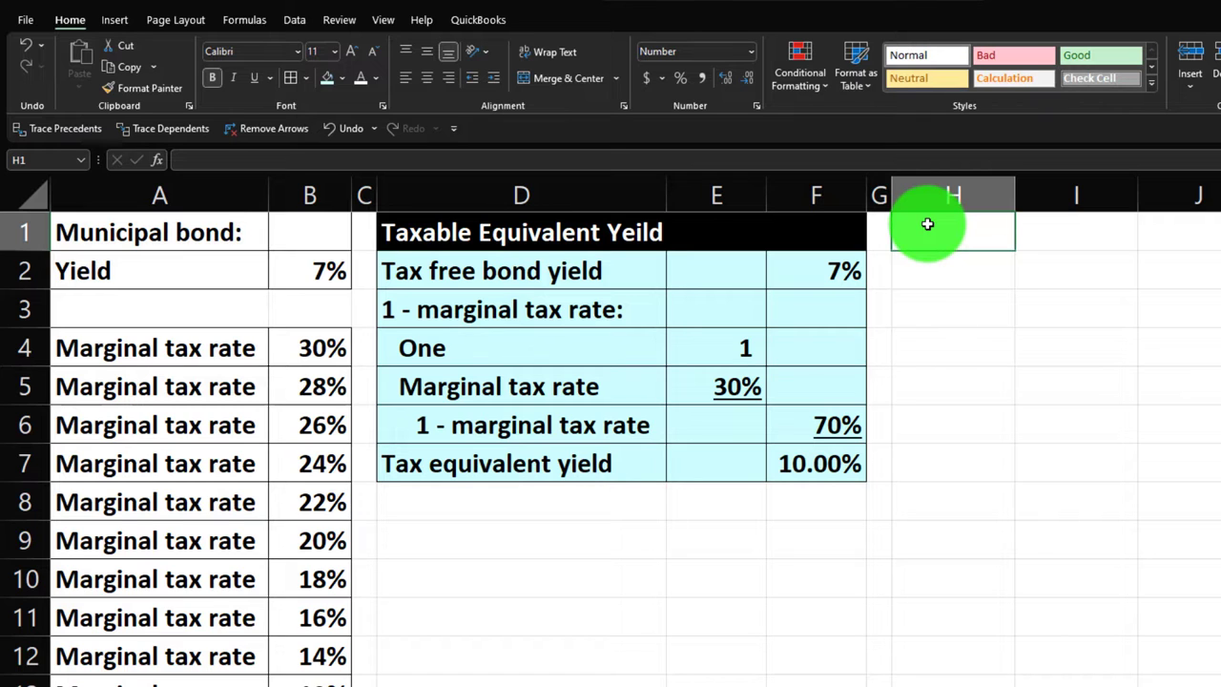
{"action": "type", "text": "Marginal"}
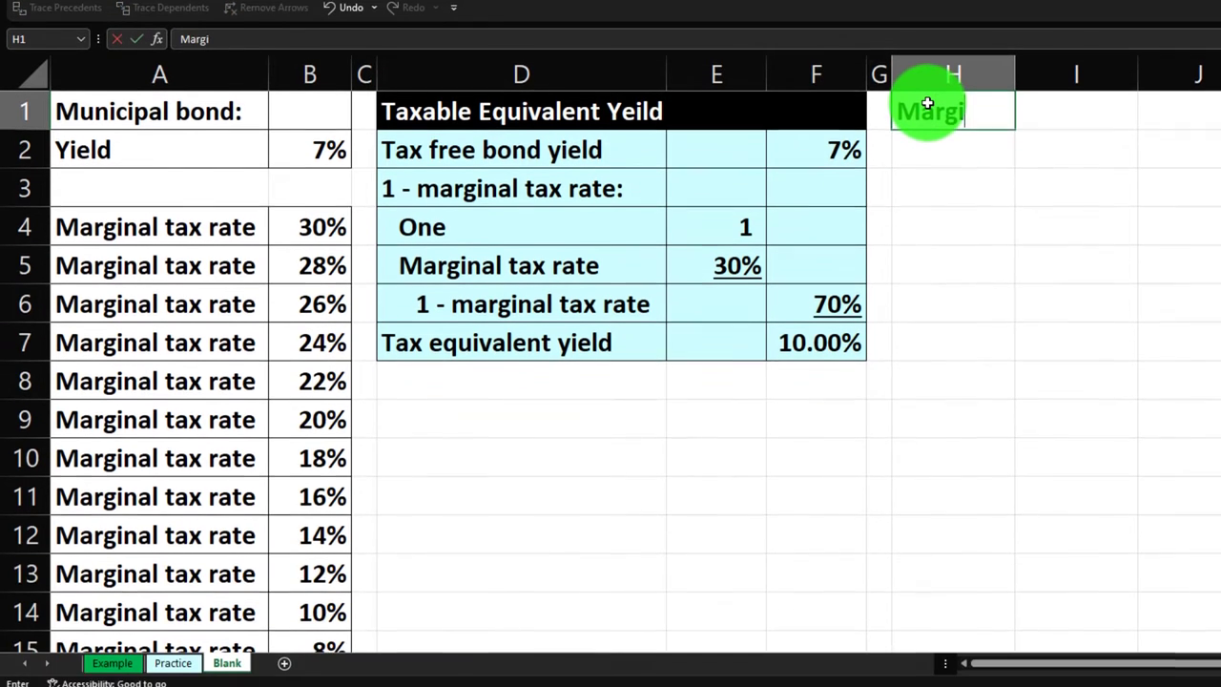
{"action": "key", "text": "Return"}
{"action": "type", "text": "Tax Rate"}
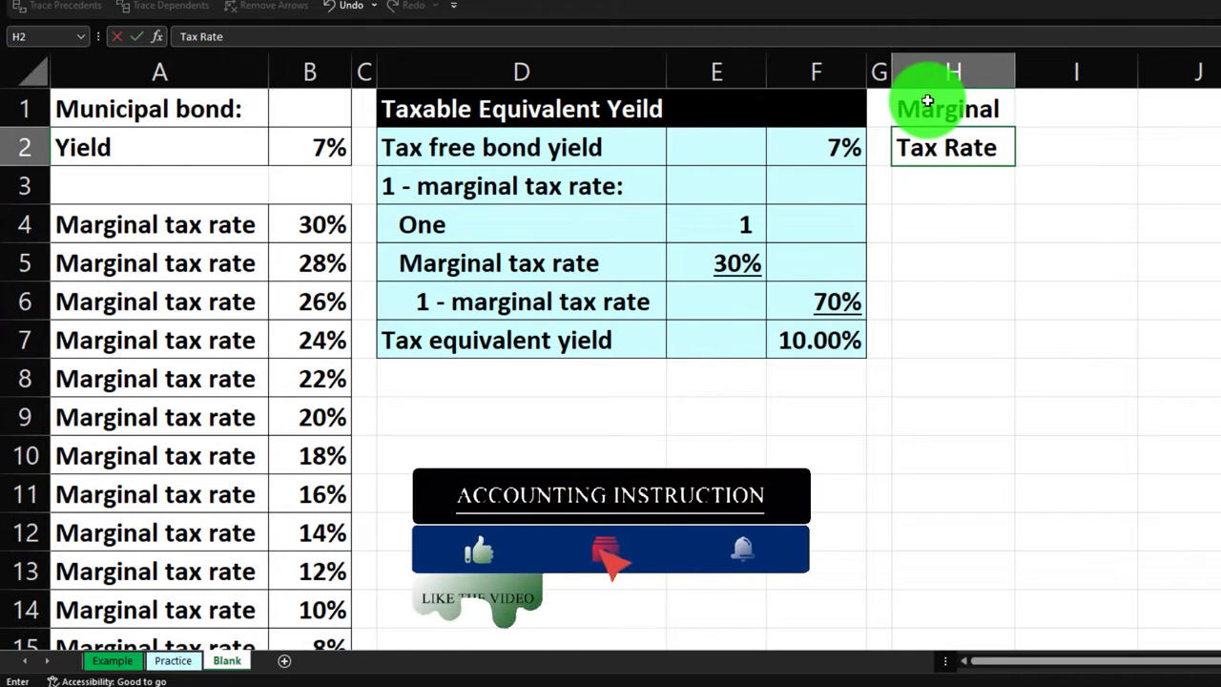
{"action": "key", "text": "Tab"}
Enter the header "Tax Equivalent" in I1 and "Yield" in I2, and widen column I to fit it
{"action": "key", "text": "Up"}
{"action": "type", "text": "tax"}
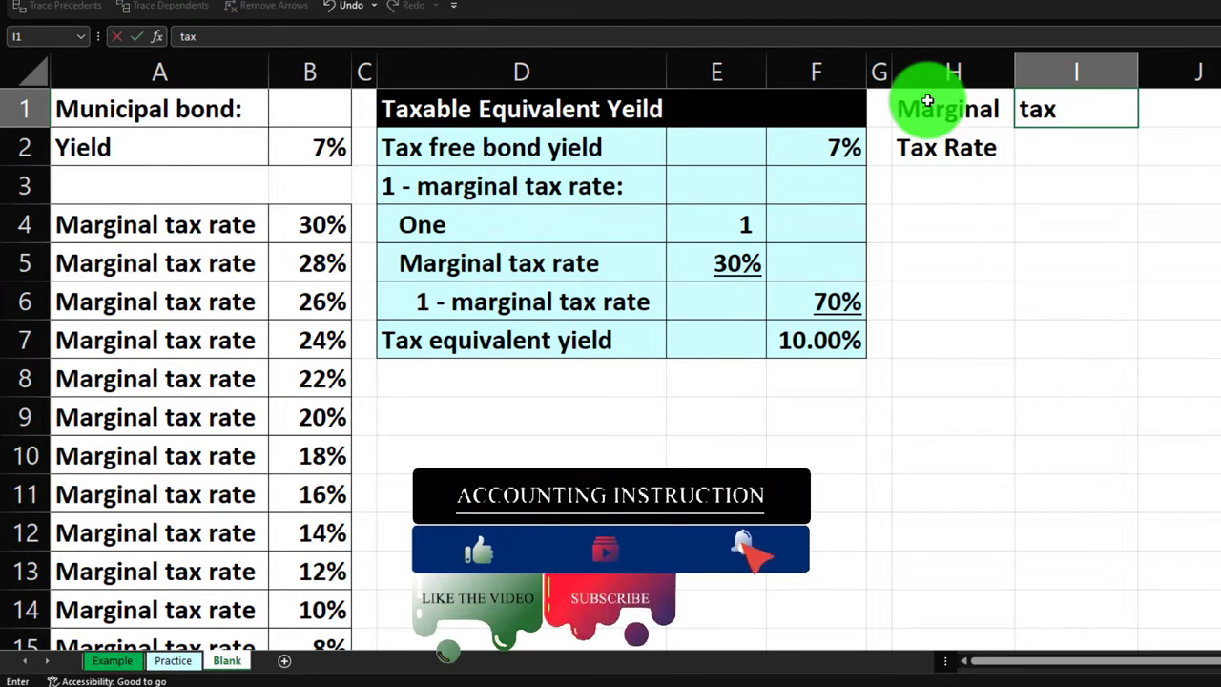
{"action": "key", "text": "BackSpace"}
{"action": "key", "text": "BackSpace"}
{"action": "key", "text": "BackSpace"}
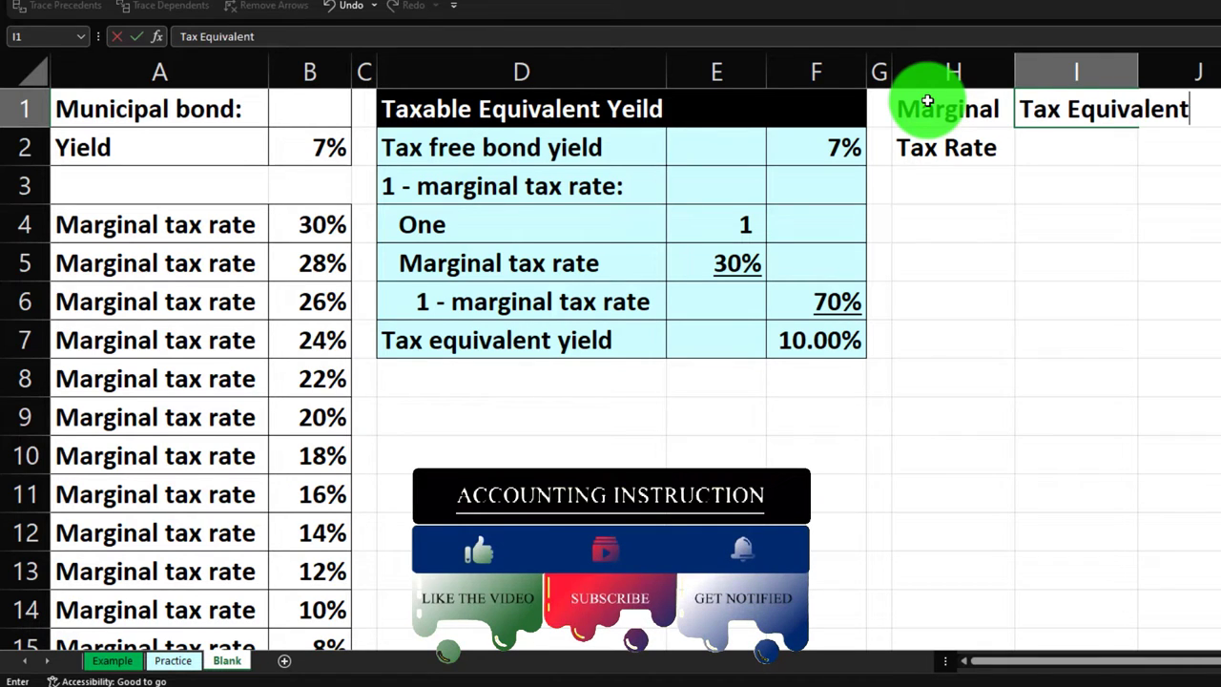
{"action": "key", "text": "Return"}
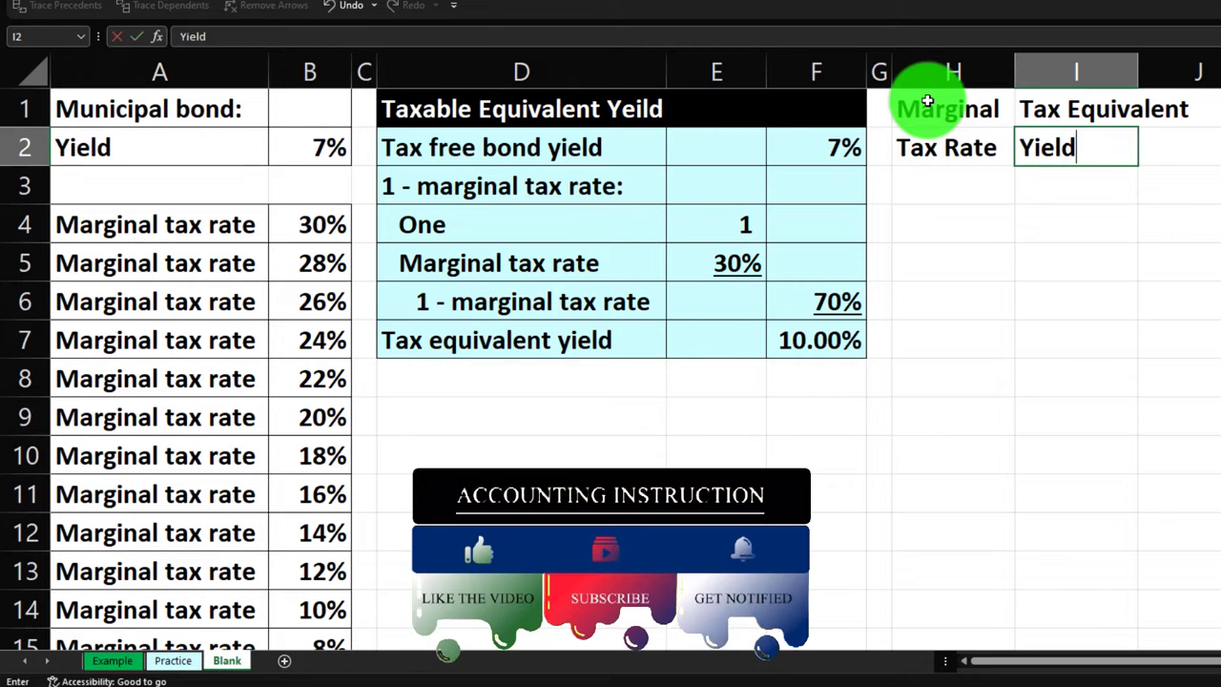
{"action": "key", "text": "Return"}
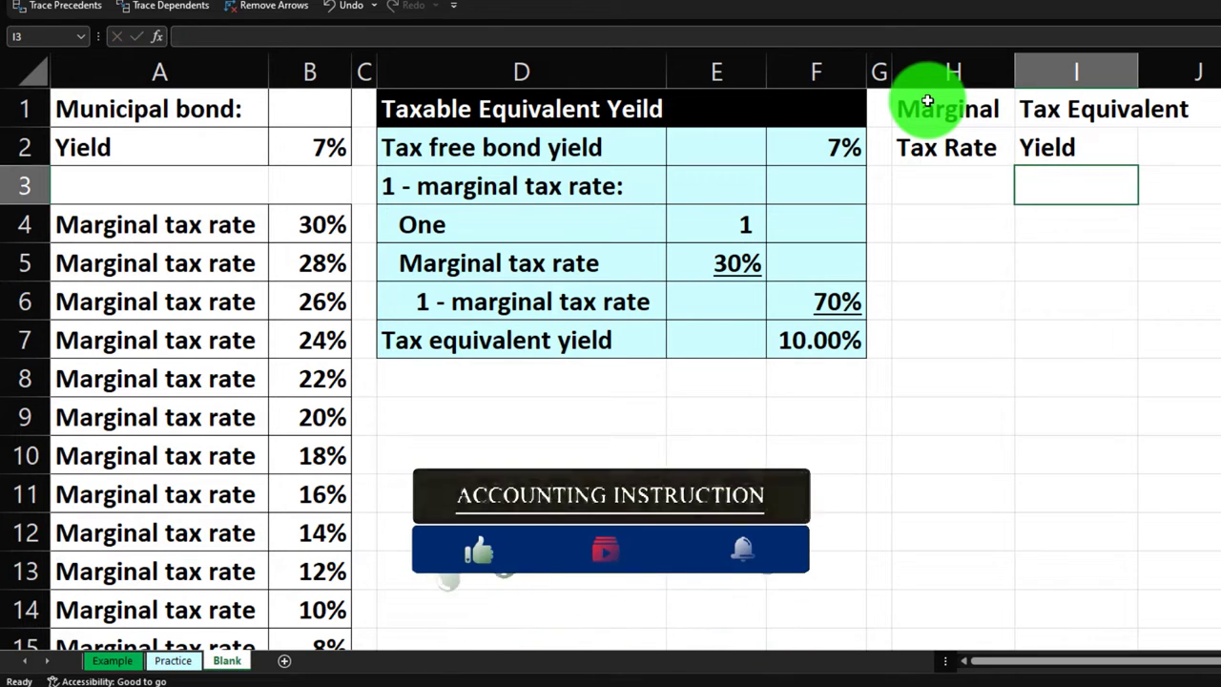
{"action": "double_click", "coordinate": [1138, 75]}
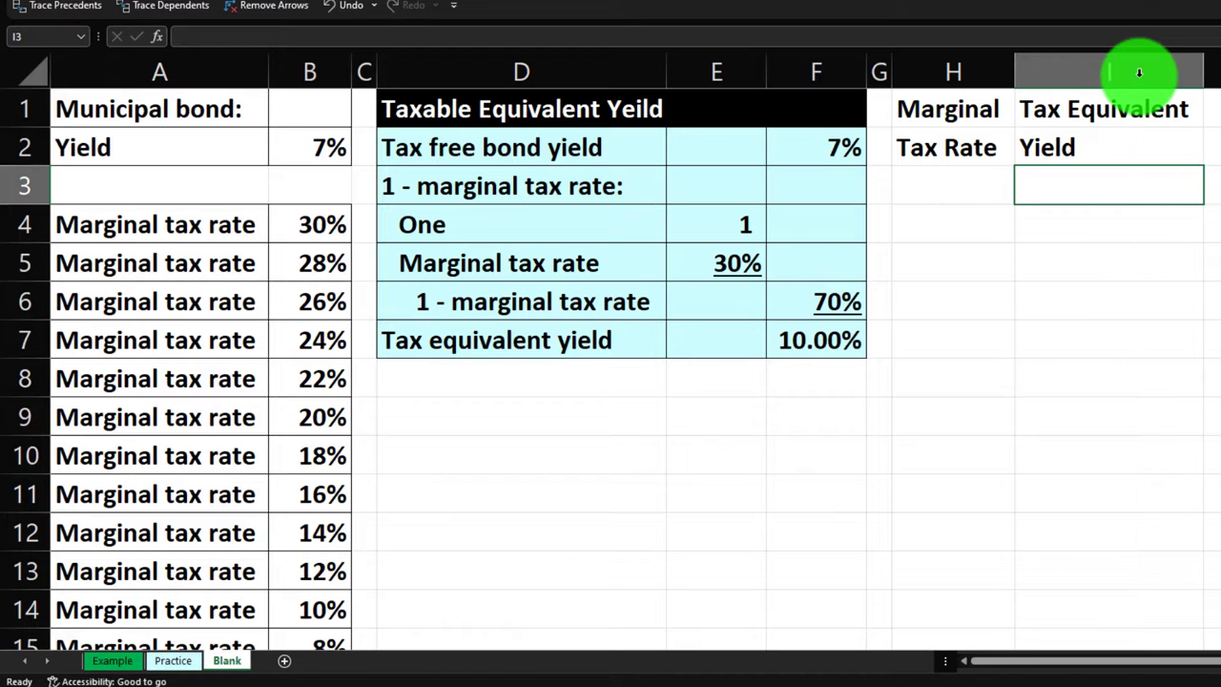
Format the headers in H1:I2 with a black fill, white font and centred alignment
{"action": "left_click_drag", "start_coordinate": [986, 104], "coordinate": [1070, 131]}
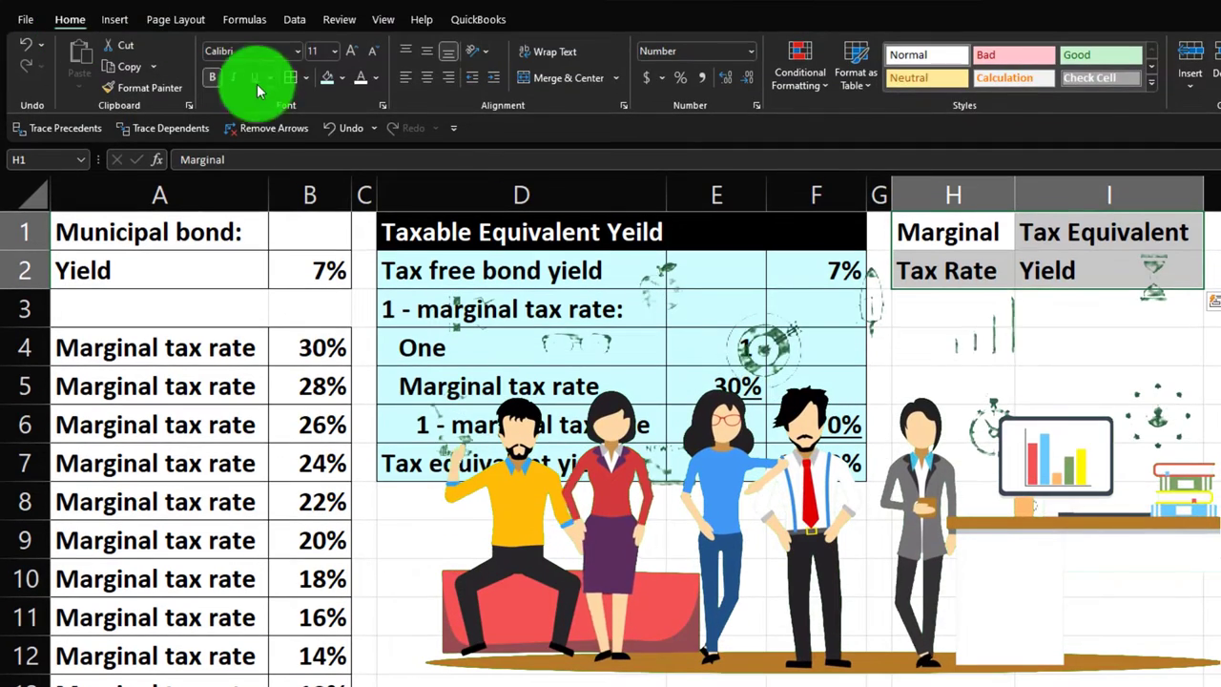
{"action": "left_click", "coordinate": [341, 77]}
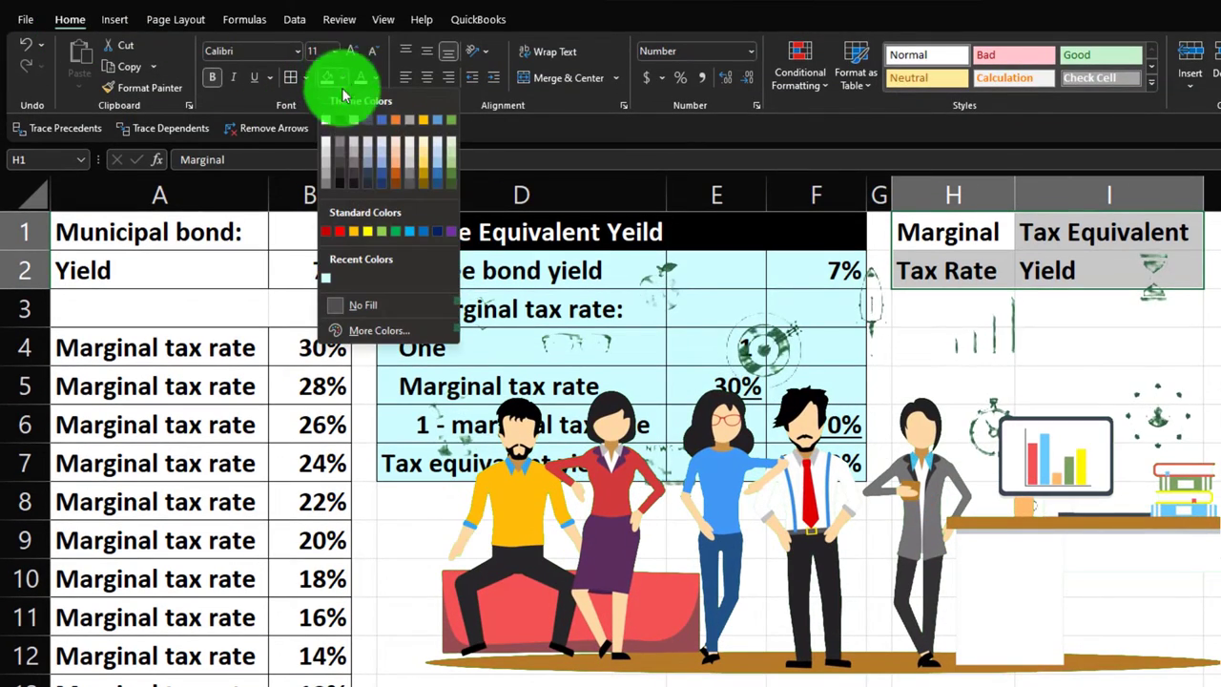
{"action": "left_click", "coordinate": [339, 120]}
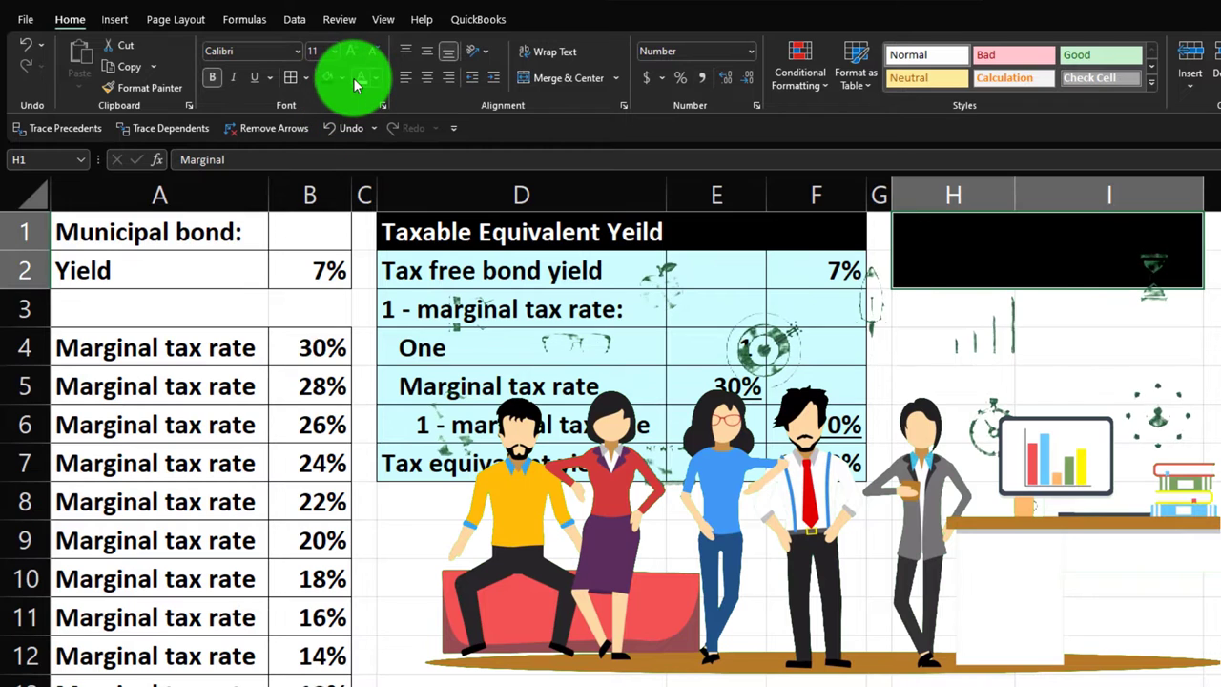
{"action": "left_click", "coordinate": [358, 80]}
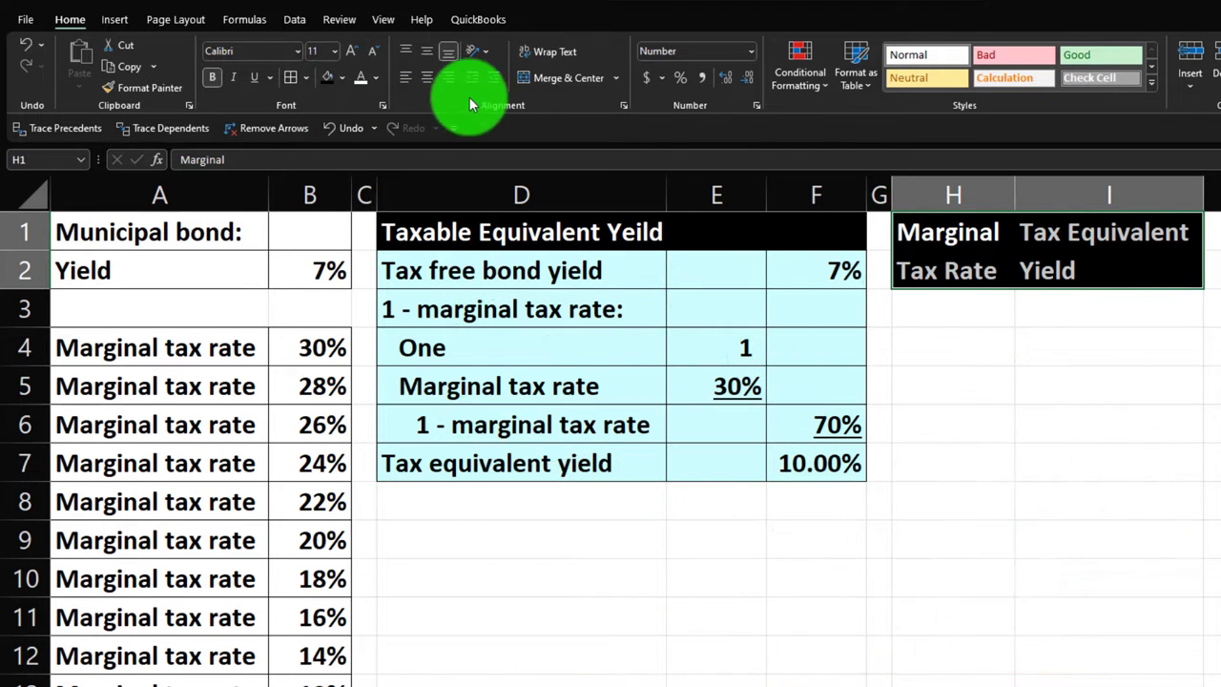
{"action": "left_click", "coordinate": [426, 78]}
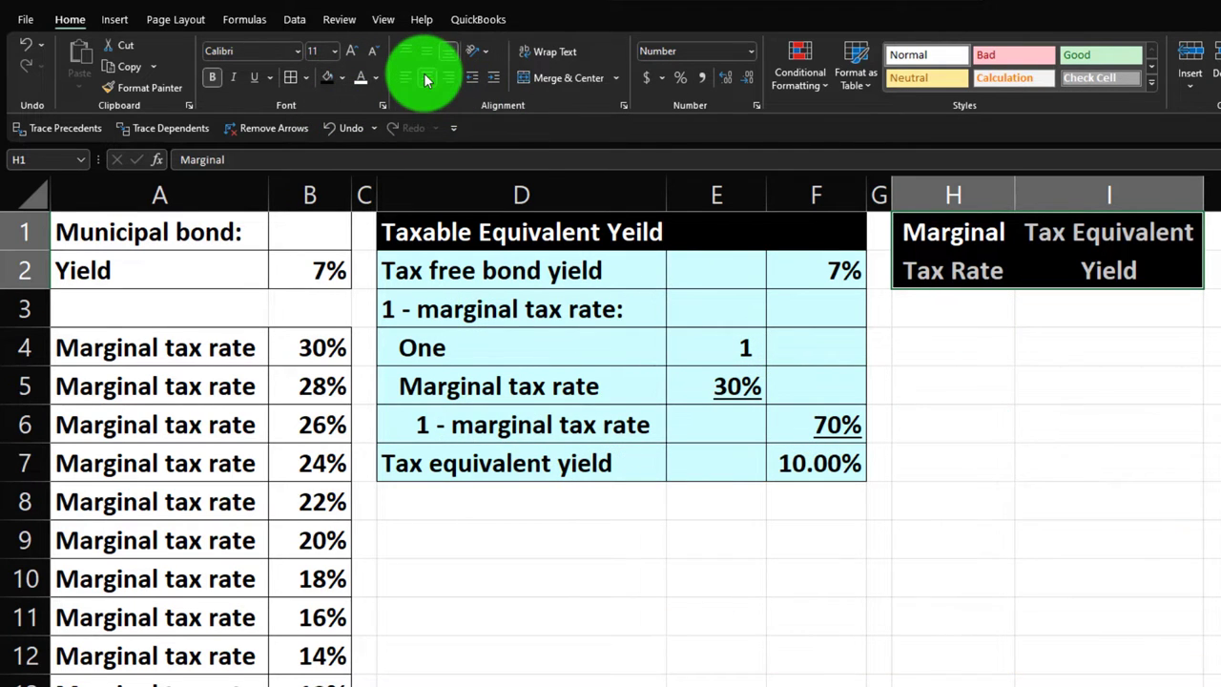
{"action": "left_click", "coordinate": [1038, 400]}
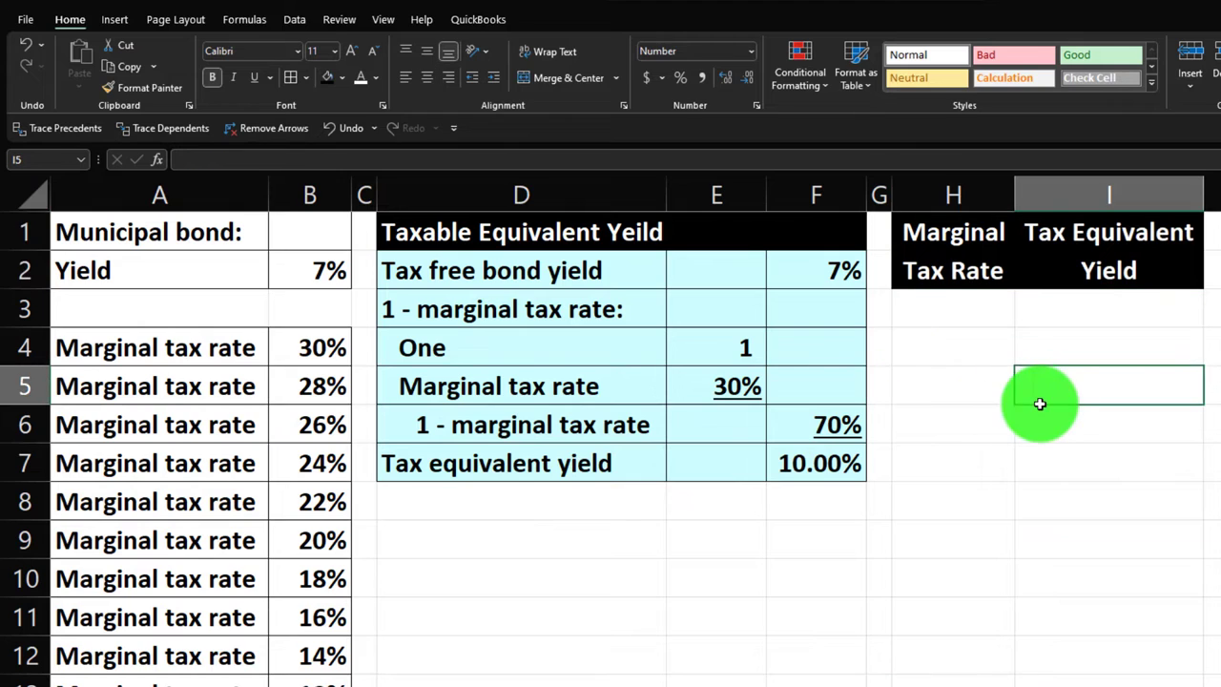
Link H3 to the first marginal tax rate with =B4 and format it as a percentage
{"action": "left_click", "coordinate": [951, 308]}
{"action": "type", "text": "="}
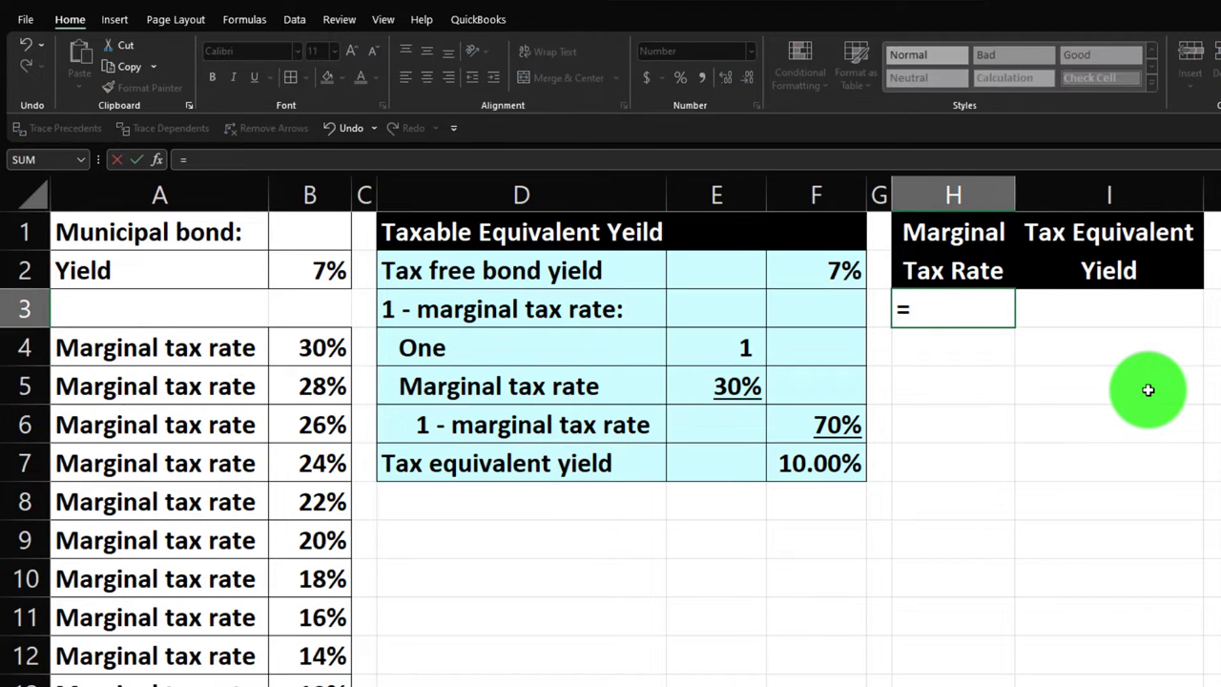
{"action": "key", "text": "Left"}
{"action": "key", "text": "Left"}
{"action": "key", "text": "Left"}
{"action": "key", "text": "Left"}
{"action": "key", "text": "Left"}
{"action": "key", "text": "Down"}
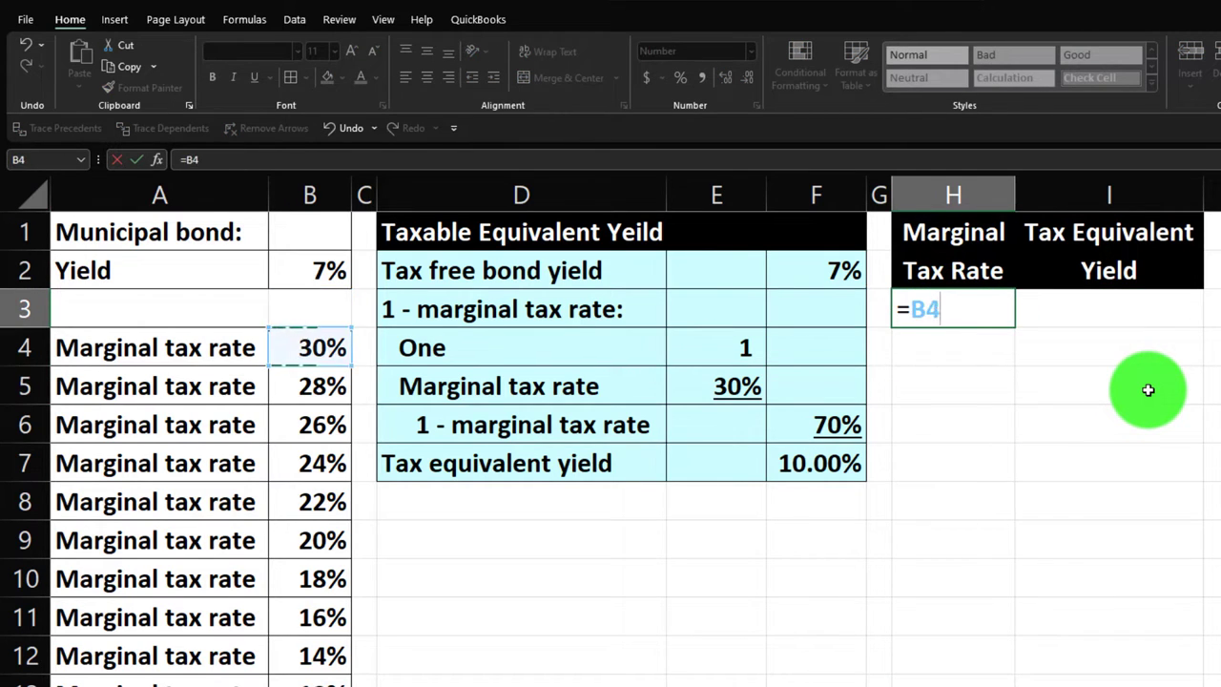
{"action": "key", "text": "Return"}
{"action": "key", "text": "Up"}
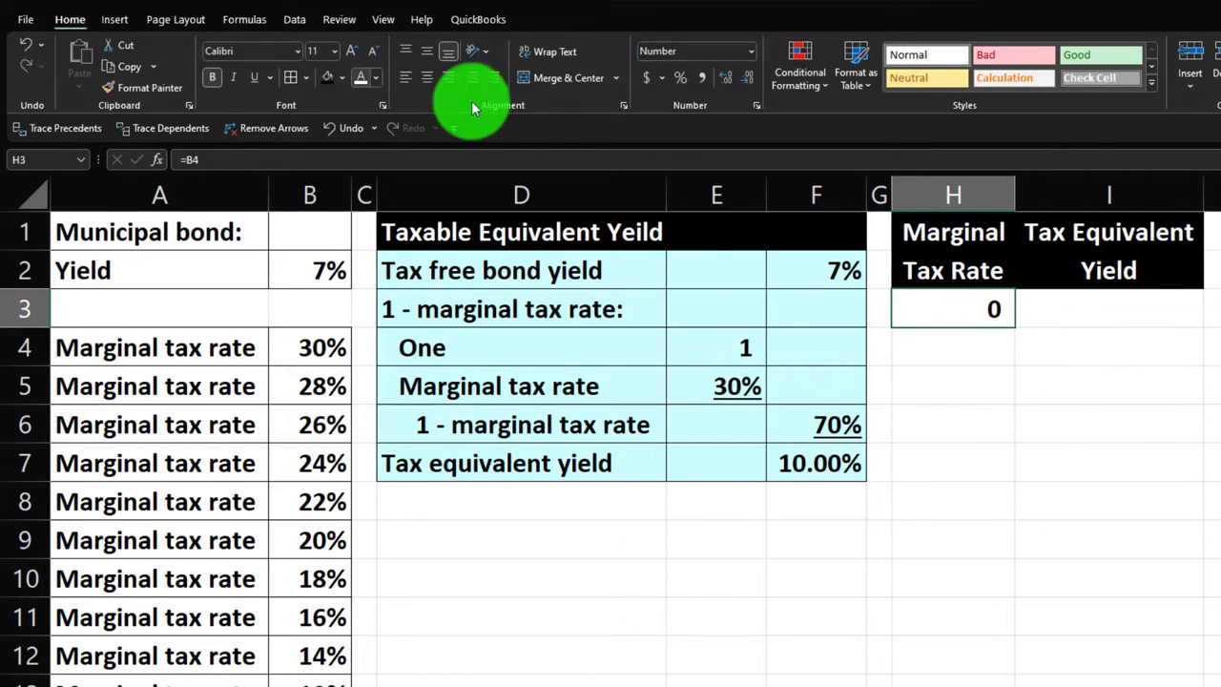
{"action": "left_click", "coordinate": [681, 80]}
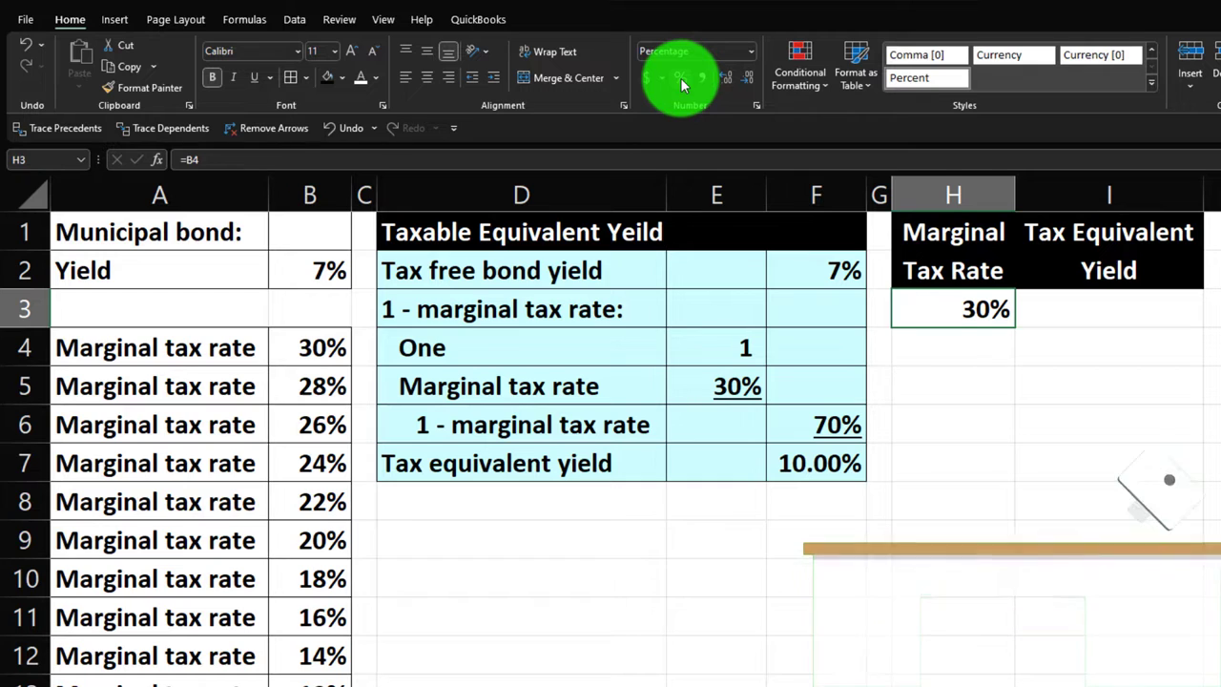
Calculate the first tax equivalent yield in I3 with =B2/(1-H3) and format it as a percentage with two decimals
{"action": "key", "text": "Right"}
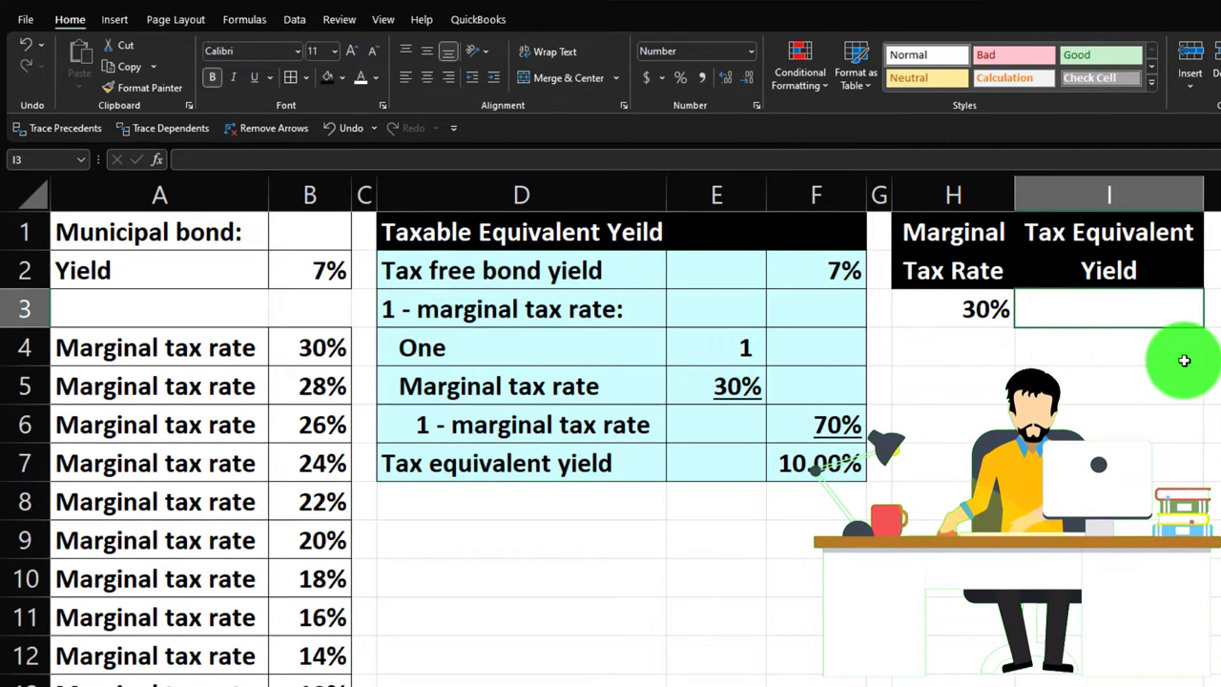
{"action": "type", "text": "="}
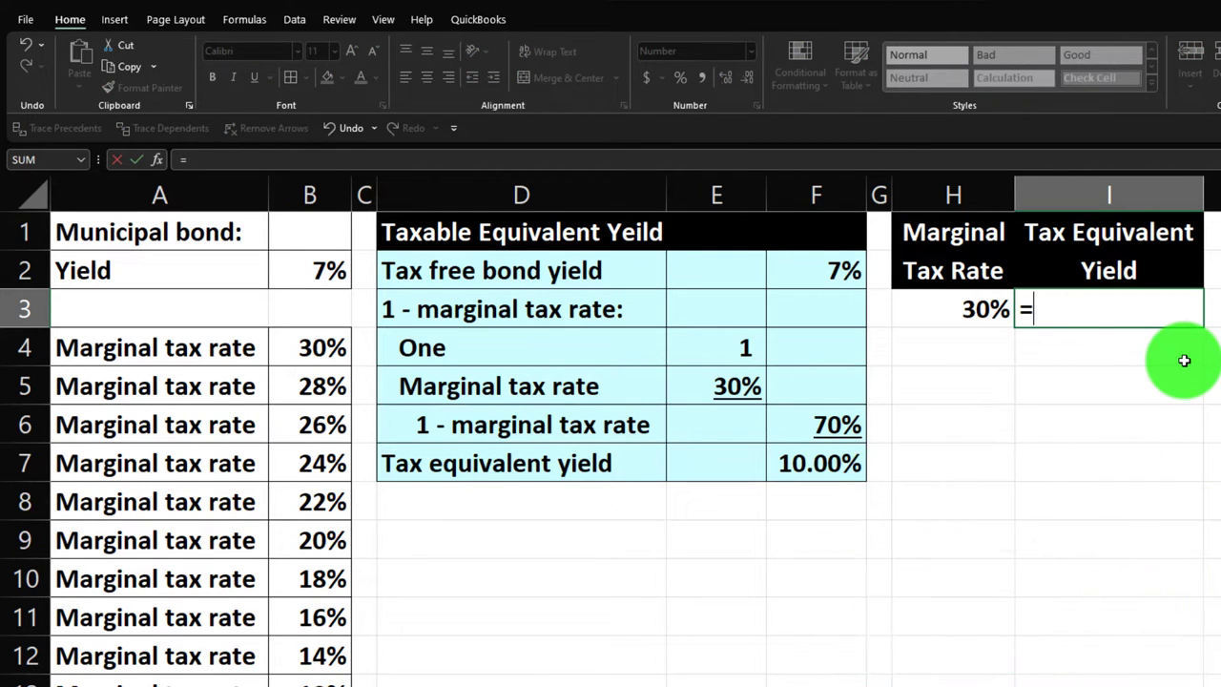
{"action": "key", "text": "Left"}
{"action": "key", "text": "Left"}
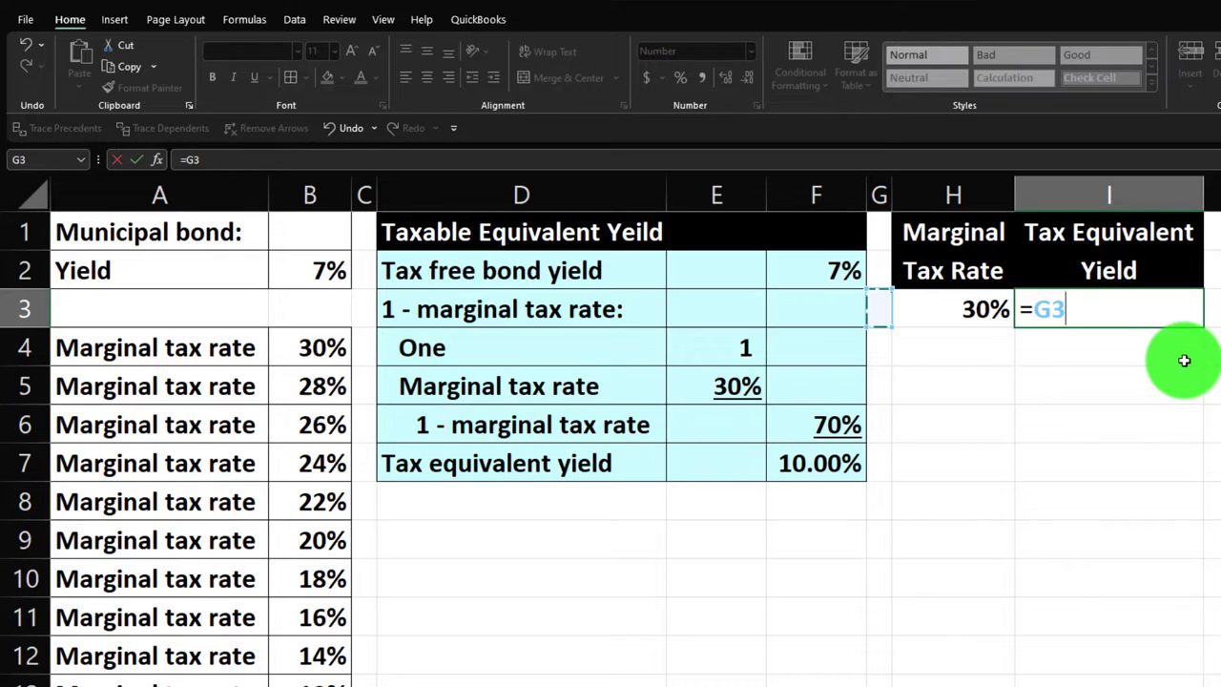
{"action": "key", "text": "Left"}
{"action": "key", "text": "Up"}
{"action": "key", "text": "Left"}
{"action": "key", "text": "Left"}
{"action": "key", "text": "Left"}
{"action": "key", "text": "Left"}
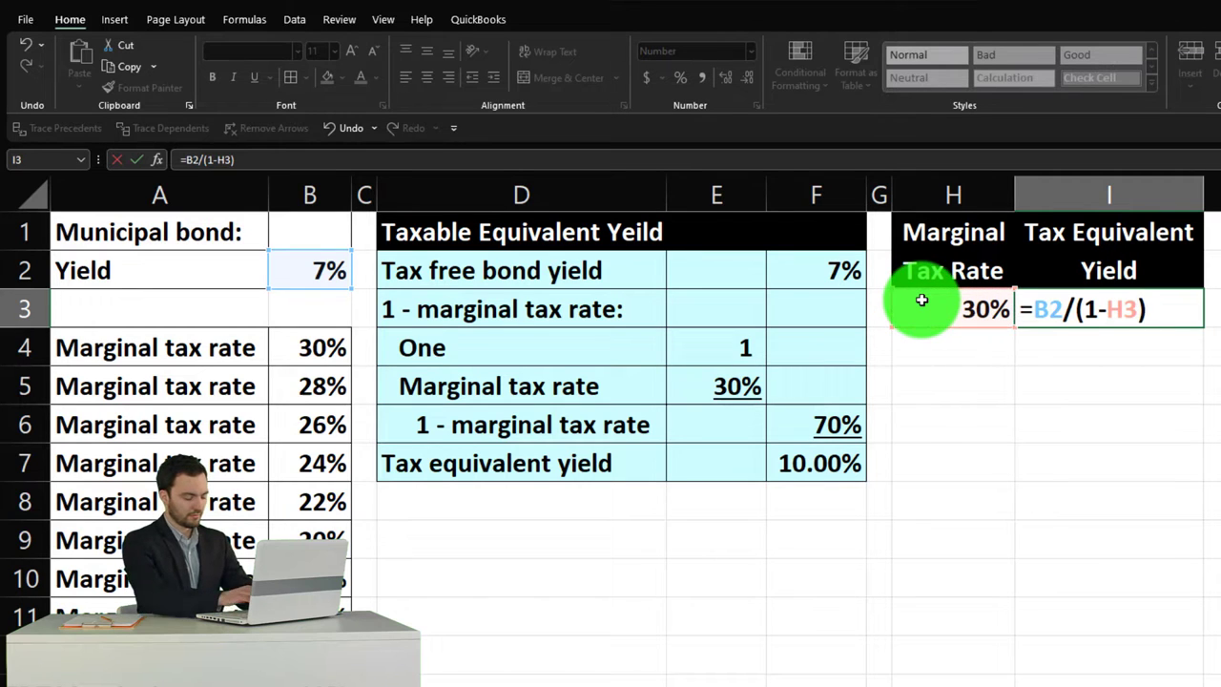
{"action": "key", "text": "Return"}
{"action": "key", "text": "Up"}
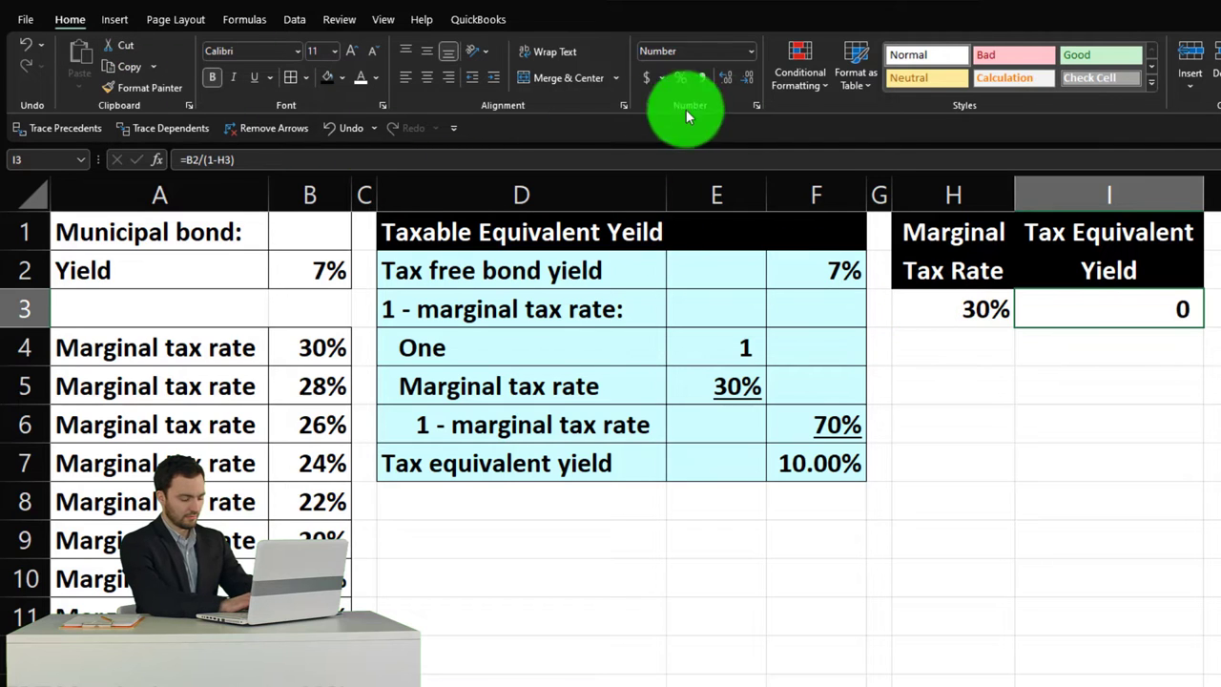
{"action": "left_click", "coordinate": [680, 77]}
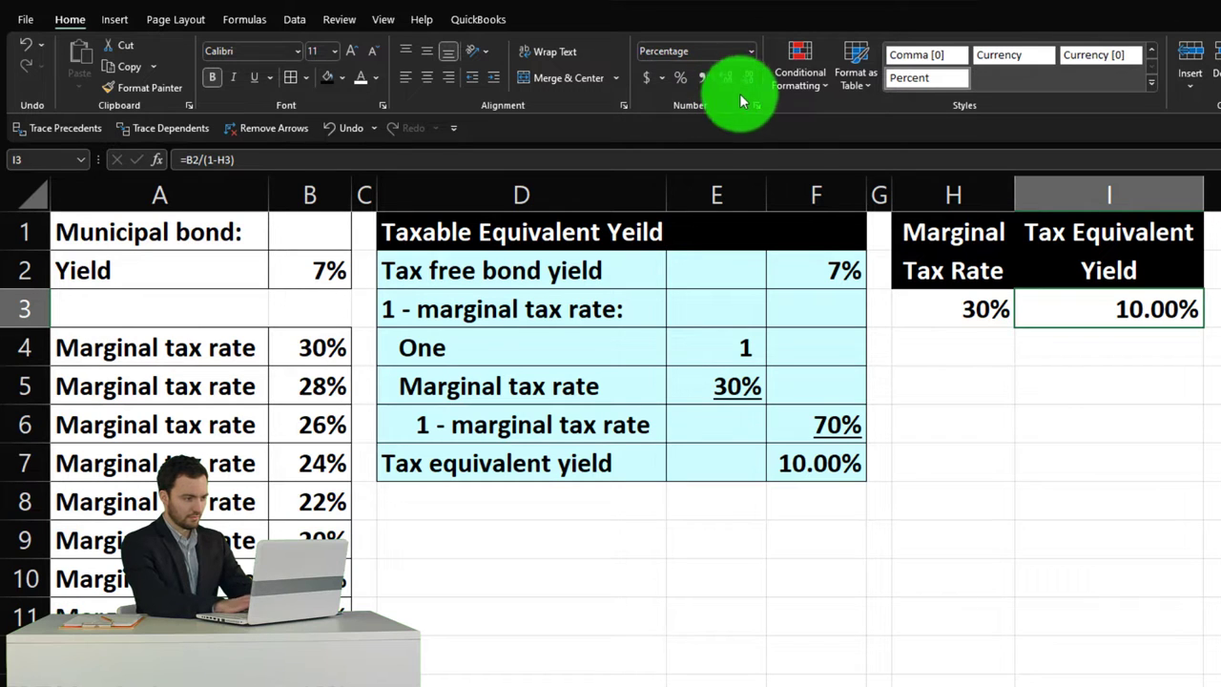
Fill the marginal tax rate formula from H3 down to H18
{"action": "left_click", "coordinate": [959, 305]}
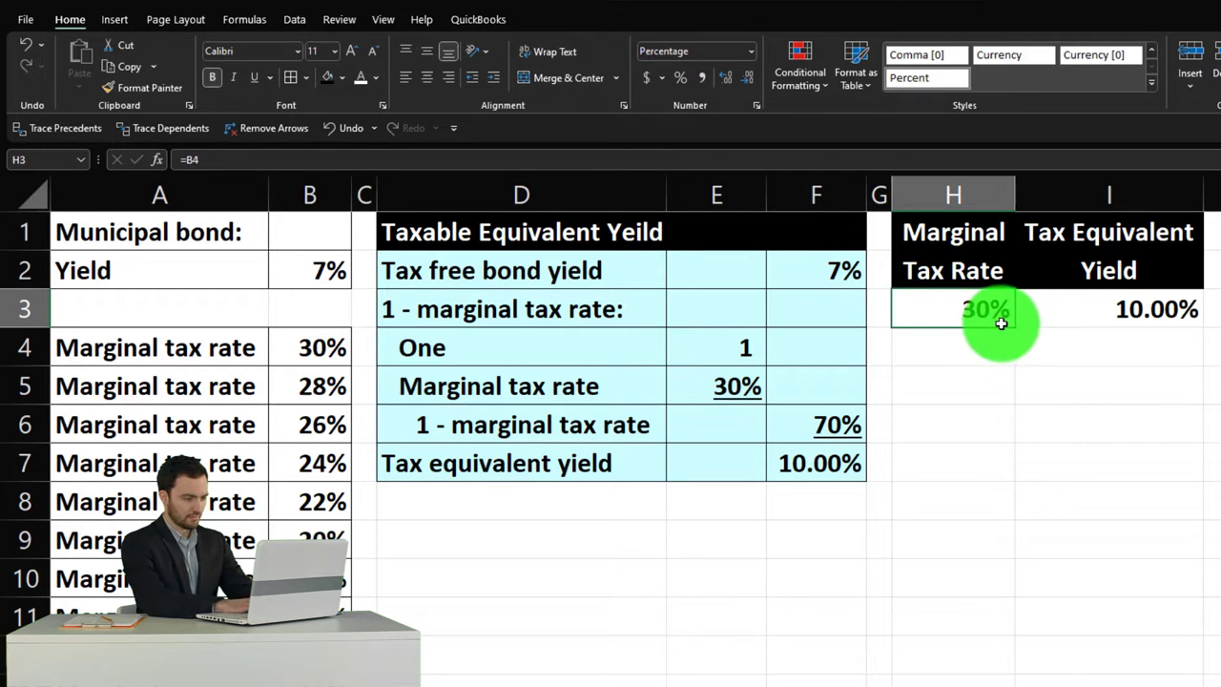
{"action": "scroll", "coordinate": [717, 452], "scroll_direction": "down", "scroll_amount": 2}
{"action": "scroll", "coordinate": [717, 452], "scroll_direction": "down", "scroll_amount": 1}
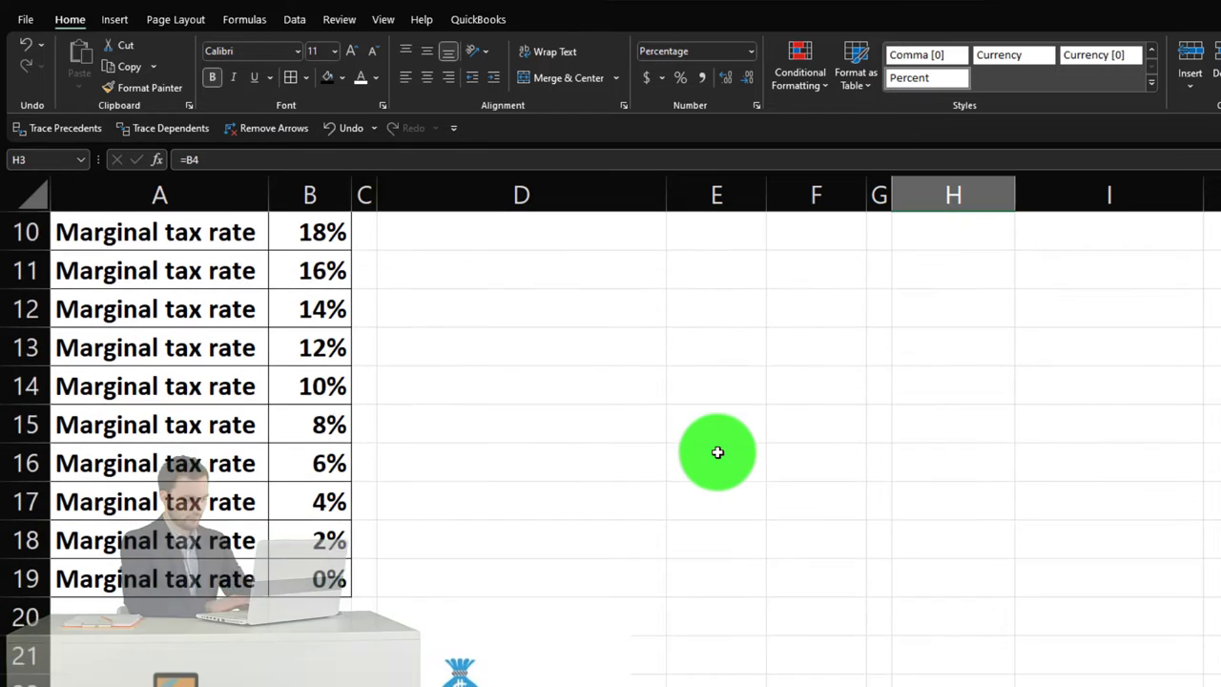
{"action": "scroll", "coordinate": [718, 452], "scroll_direction": "up", "scroll_amount": 3}
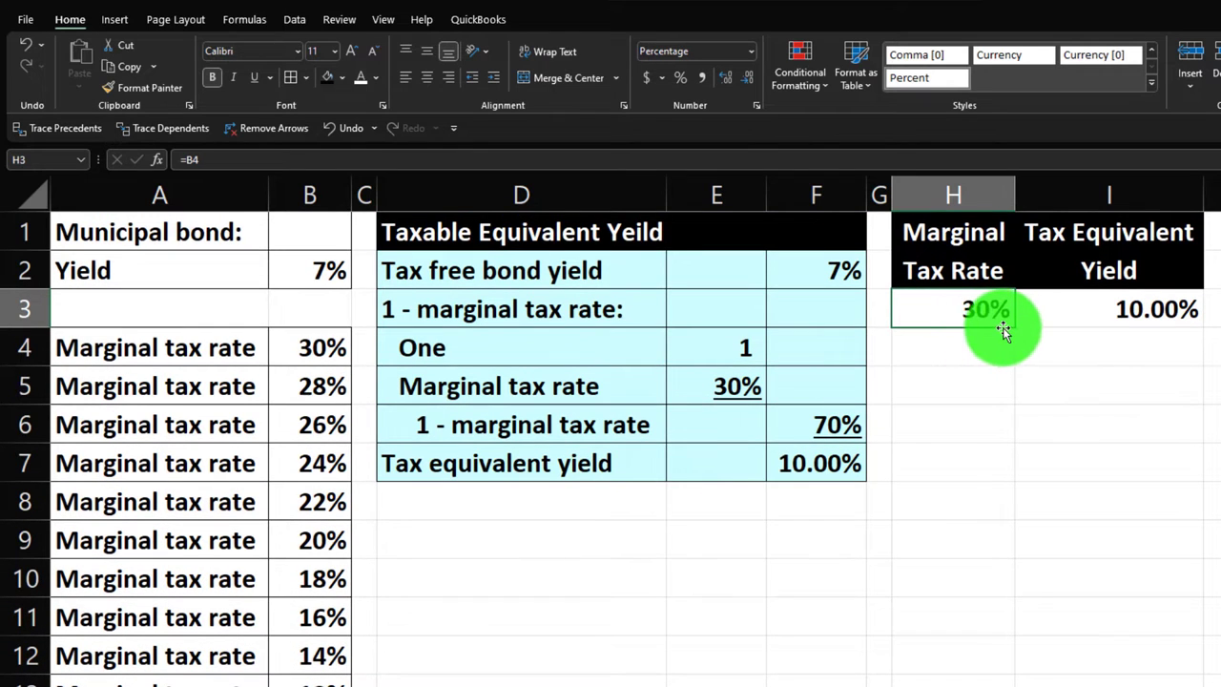
{"action": "left_click_drag", "start_coordinate": [1016, 328], "coordinate": [1003, 679]}
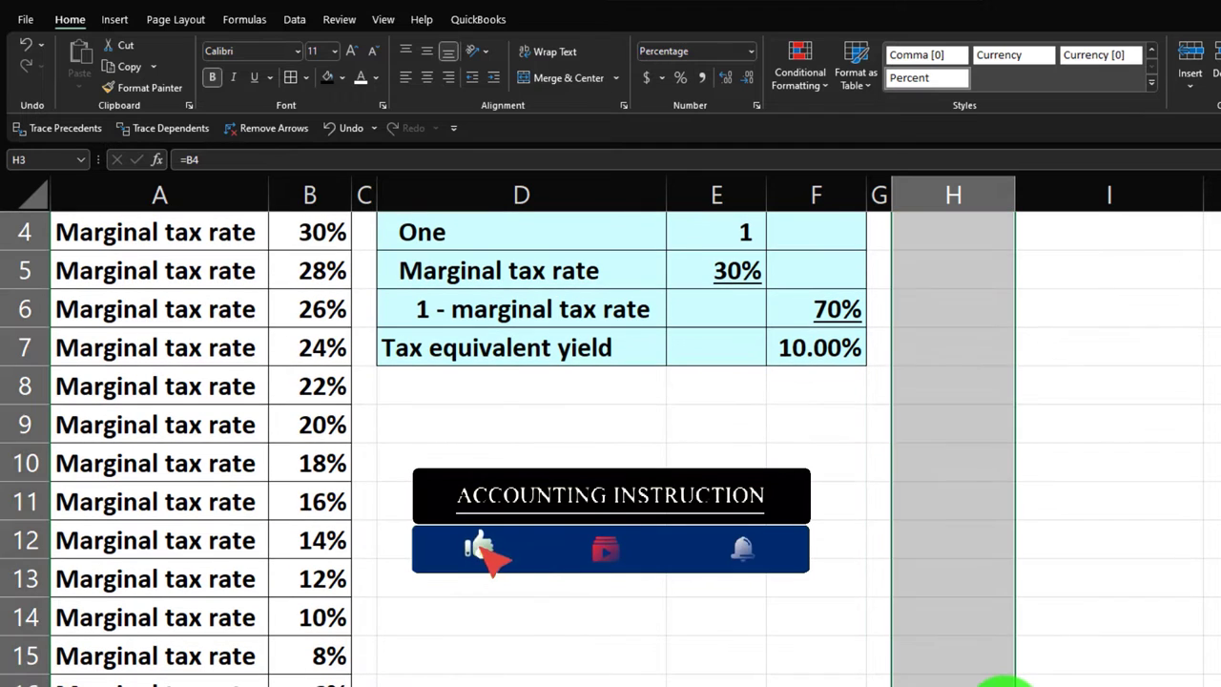
{"action": "scroll", "coordinate": [996, 641], "scroll_direction": "down", "scroll_amount": 1}
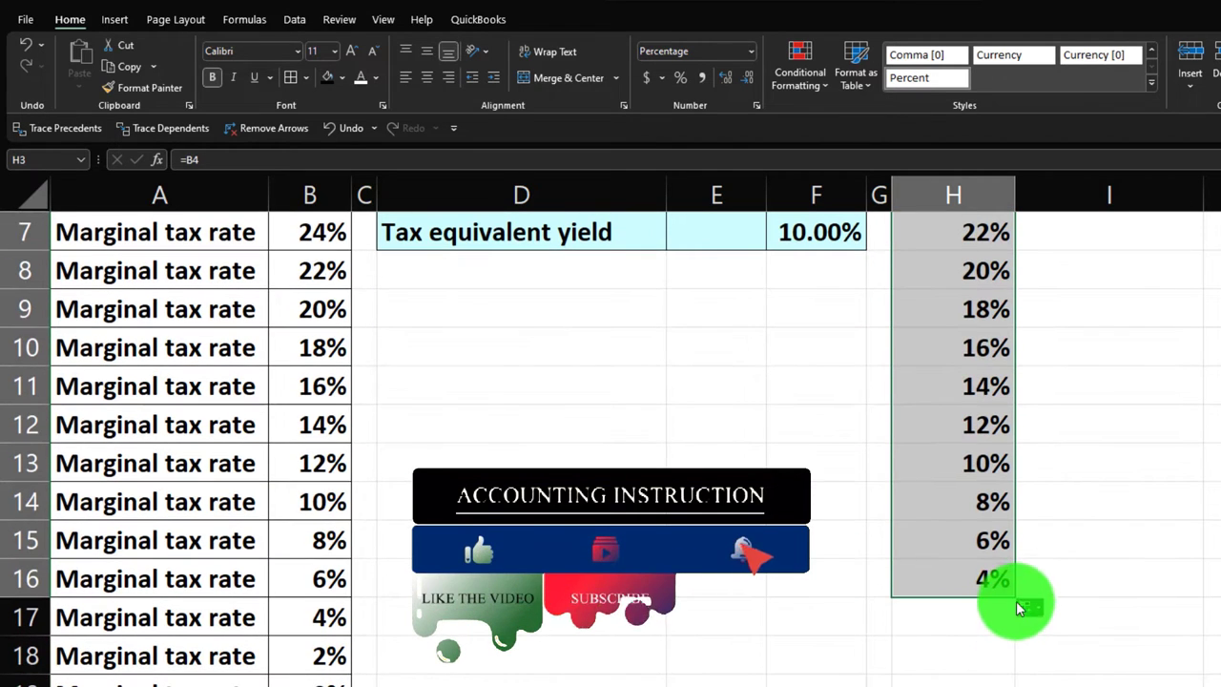
{"action": "left_click_drag", "start_coordinate": [1017, 598], "coordinate": [1023, 657]}
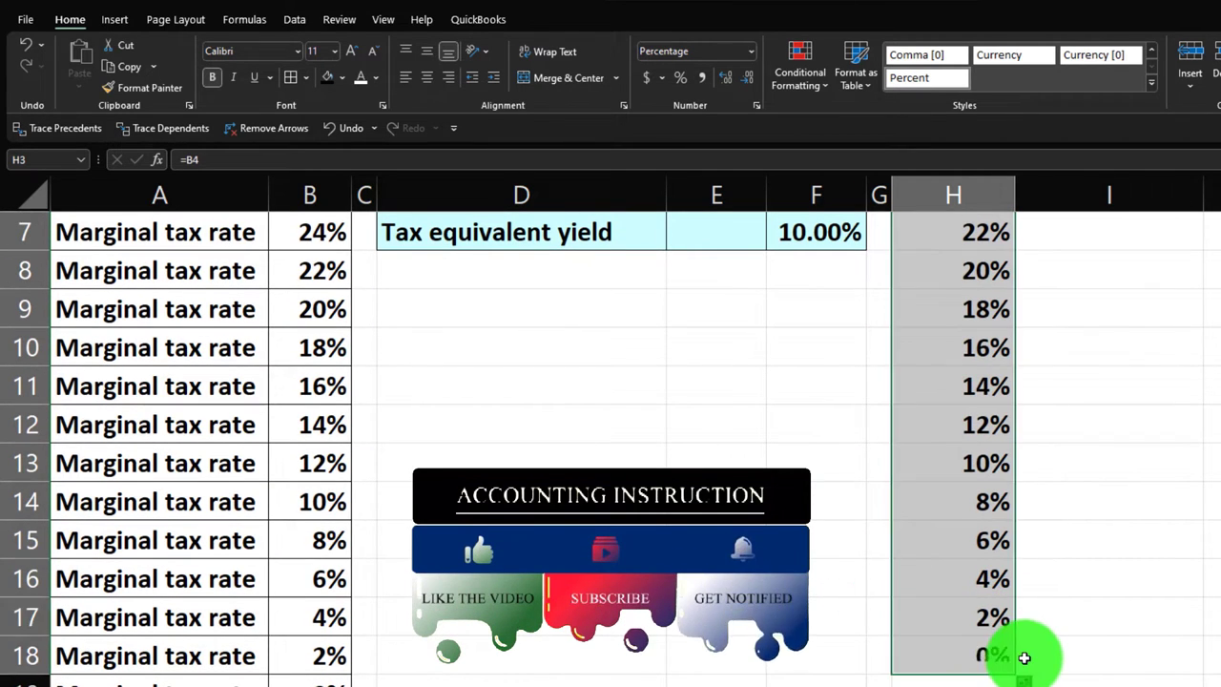
{"action": "scroll", "coordinate": [1021, 648], "scroll_direction": "up", "scroll_amount": 2}
Calculate the second tax equivalent yield in I4 with =B2/(1-H4) and format it as a percentage with two decimals
{"action": "left_click", "coordinate": [1063, 351]}
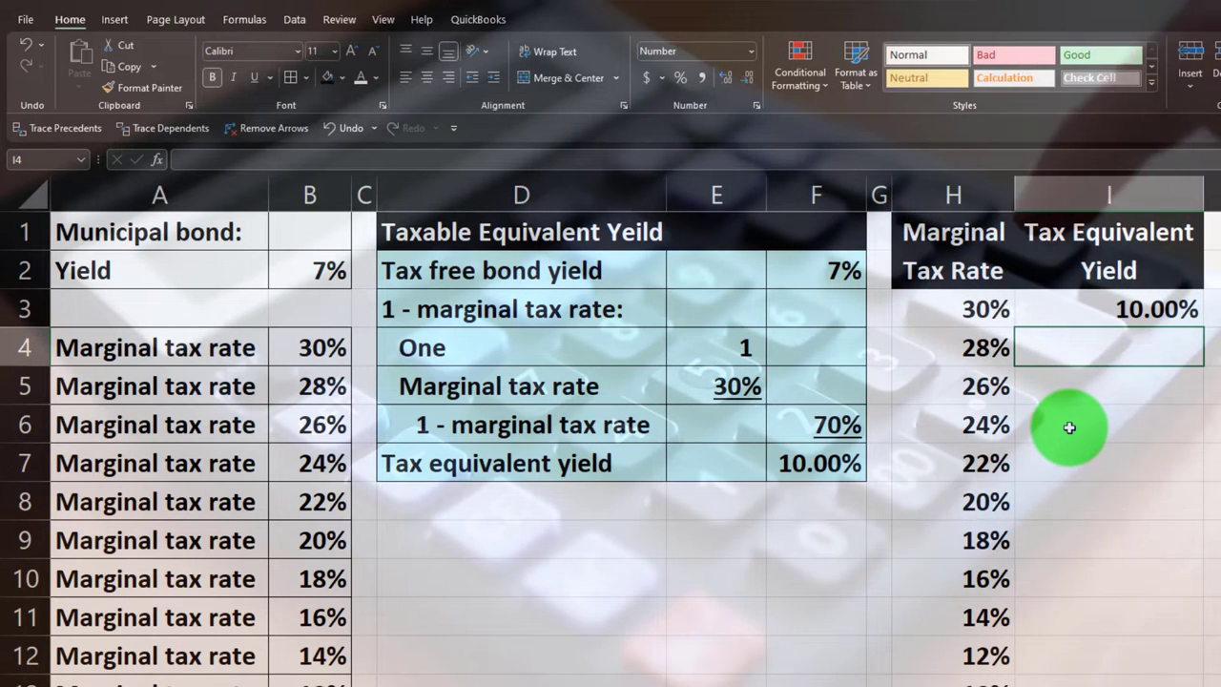
{"action": "type", "text": "="}
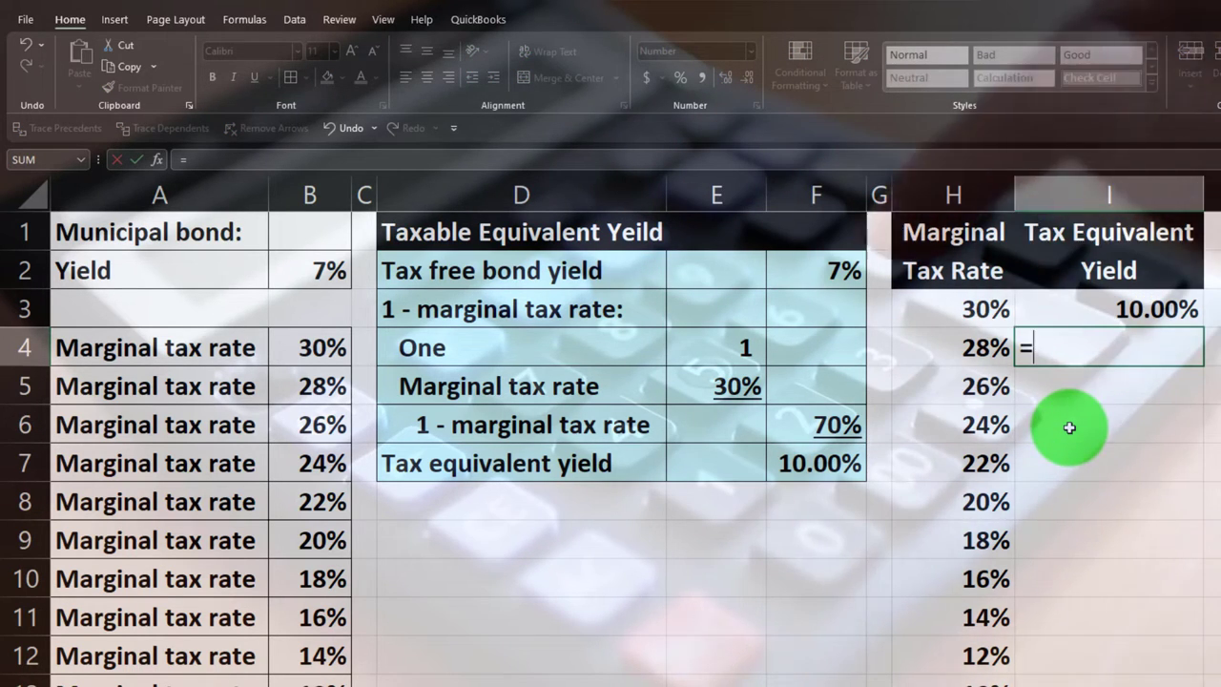
{"action": "key", "text": "Left"}
{"action": "key", "text": "Left"}
{"action": "key", "text": "Left"}
{"action": "key", "text": "Left"}
{"action": "key", "text": "Left"}
{"action": "key", "text": "Left"}
{"action": "key", "text": "Left"}
{"action": "key", "text": "Up"}
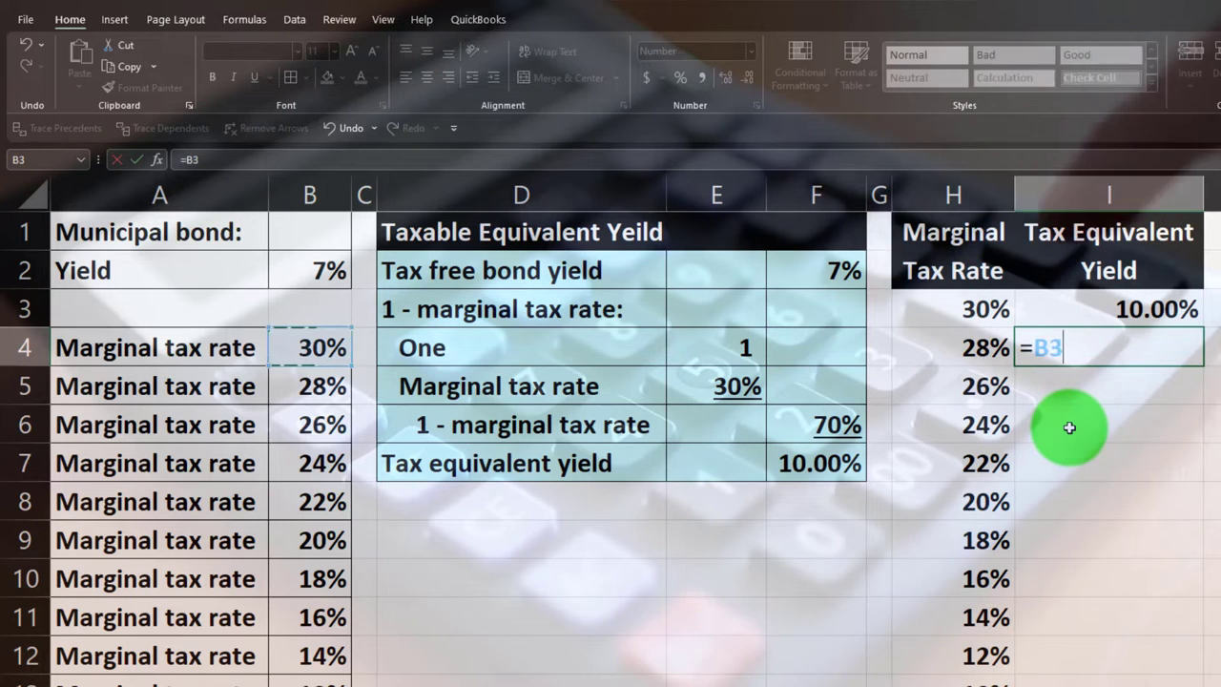
{"action": "key", "text": "Up"}
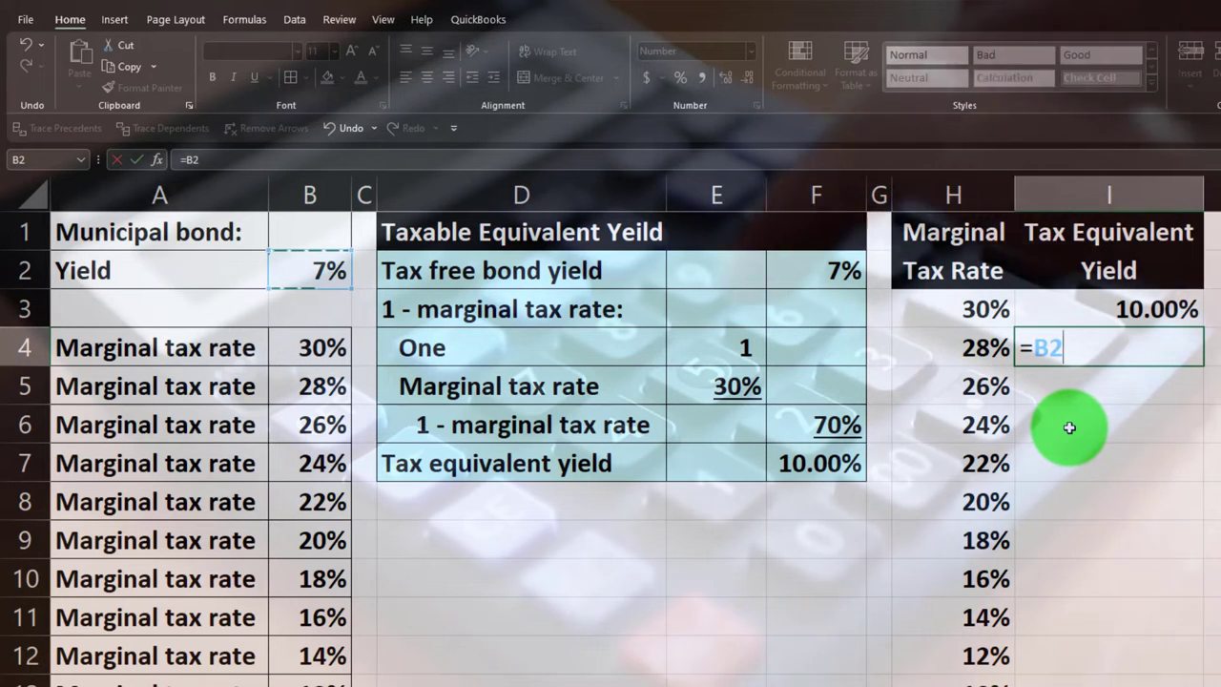
{"action": "type", "text": "/"}
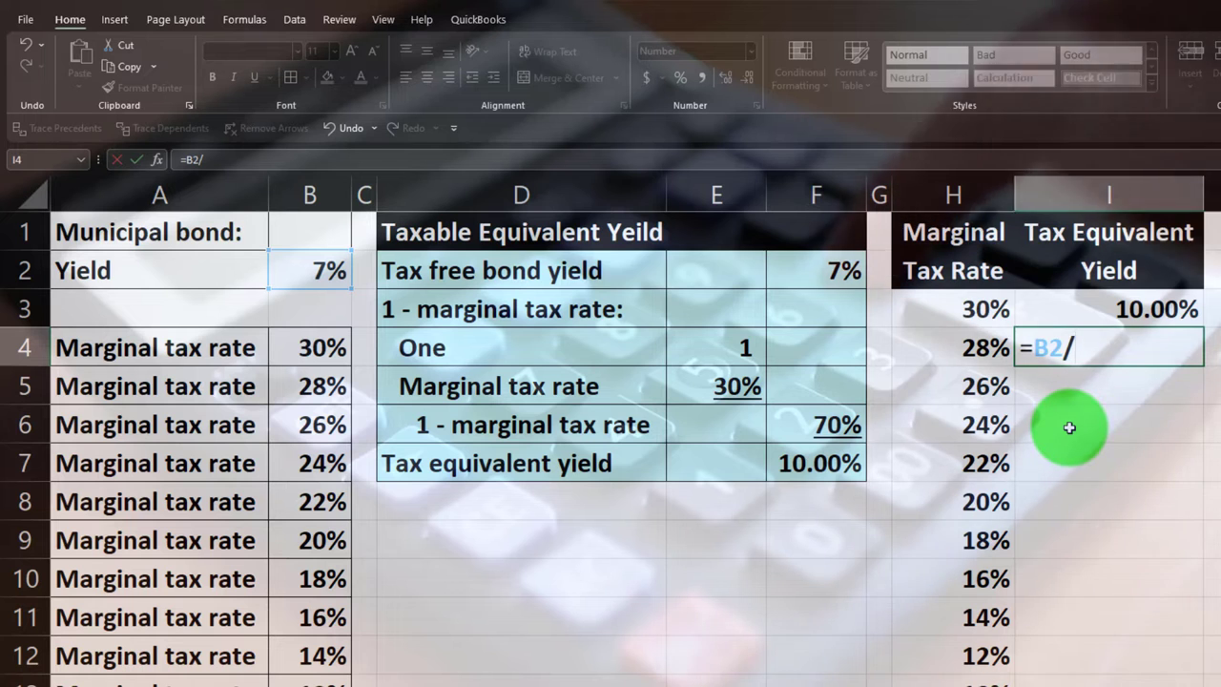
{"action": "type", "text": "(1"}
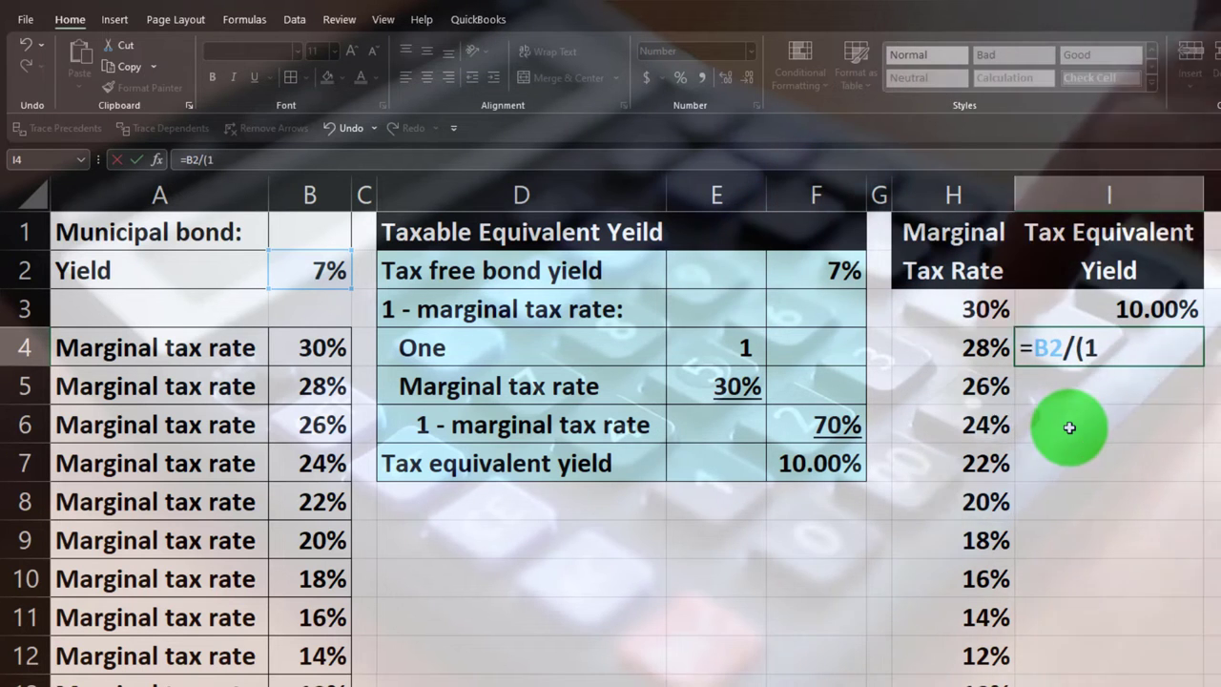
{"action": "type", "text": "-"}
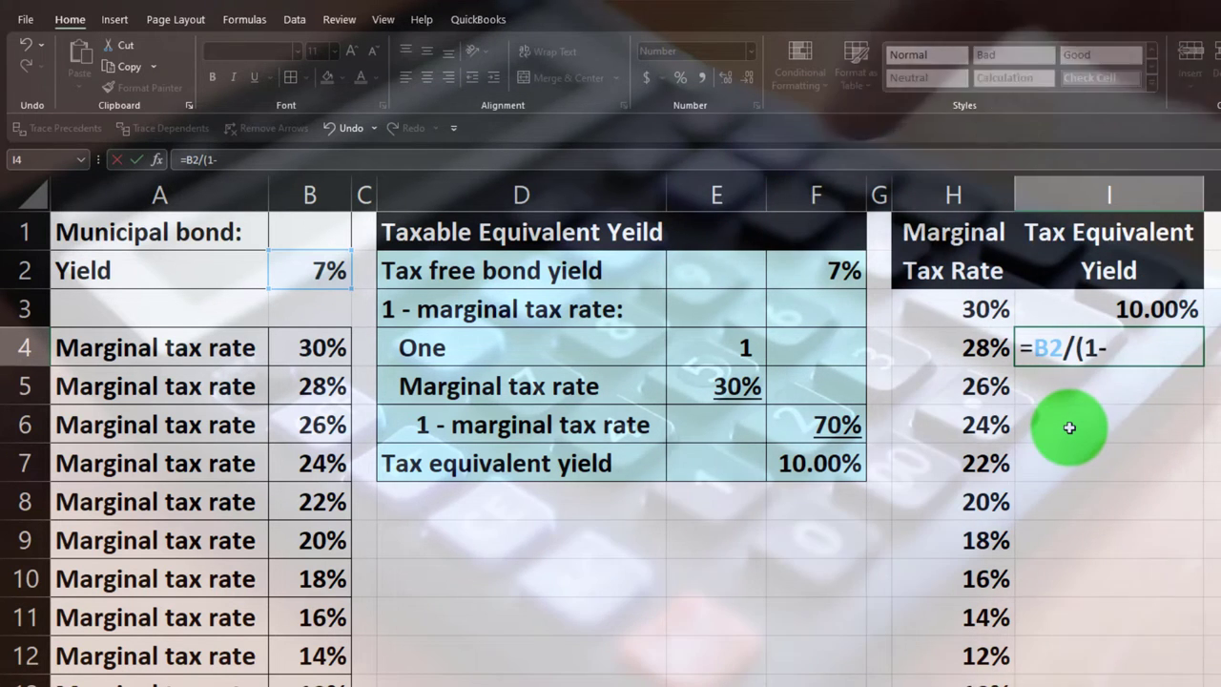
{"action": "key", "text": "Left"}
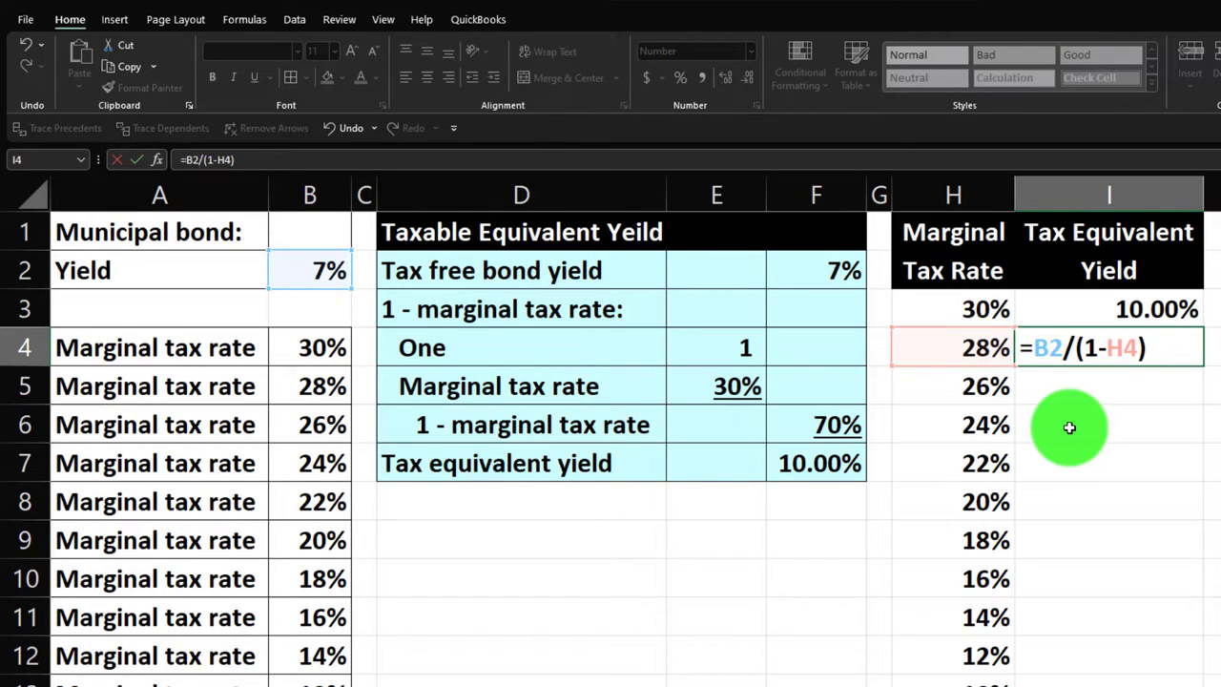
{"action": "key", "text": "Return"}
{"action": "key", "text": "Up"}
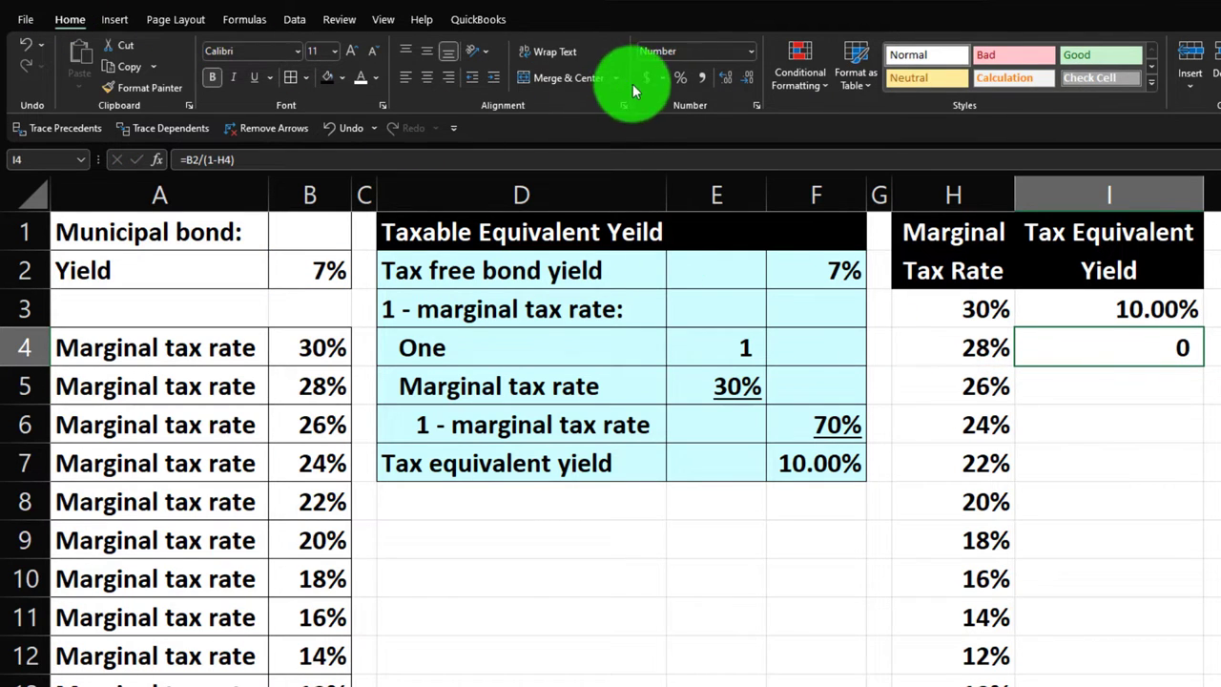
{"action": "left_click", "coordinate": [680, 77]}
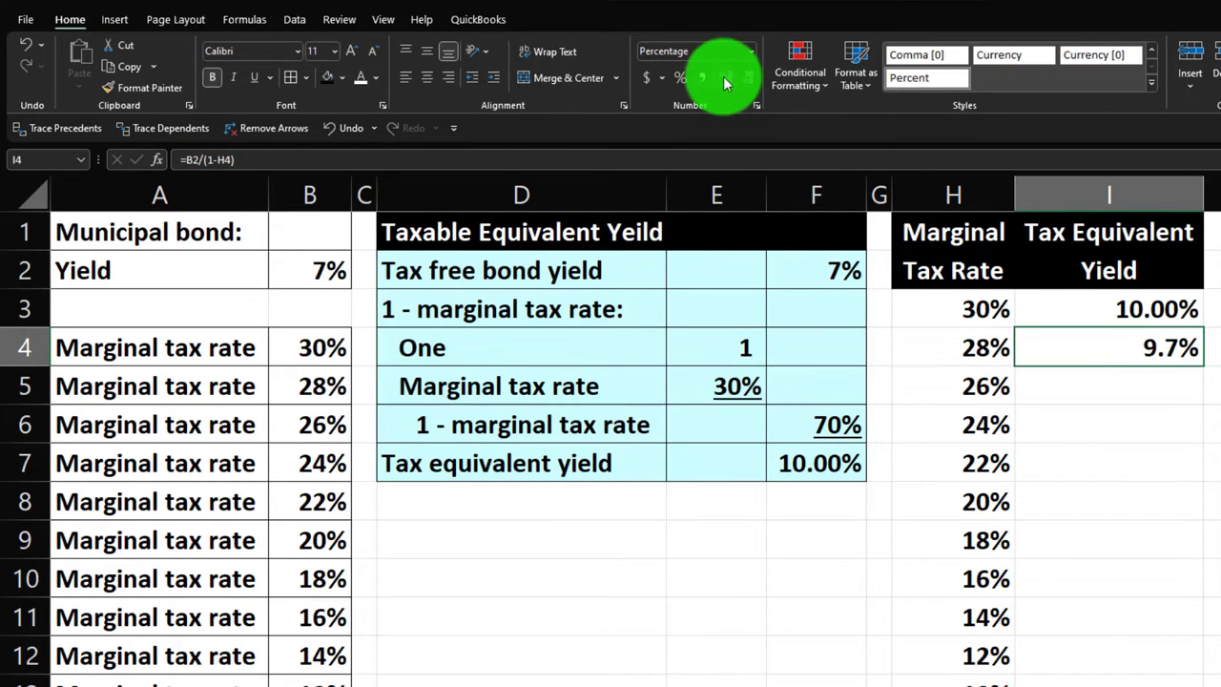
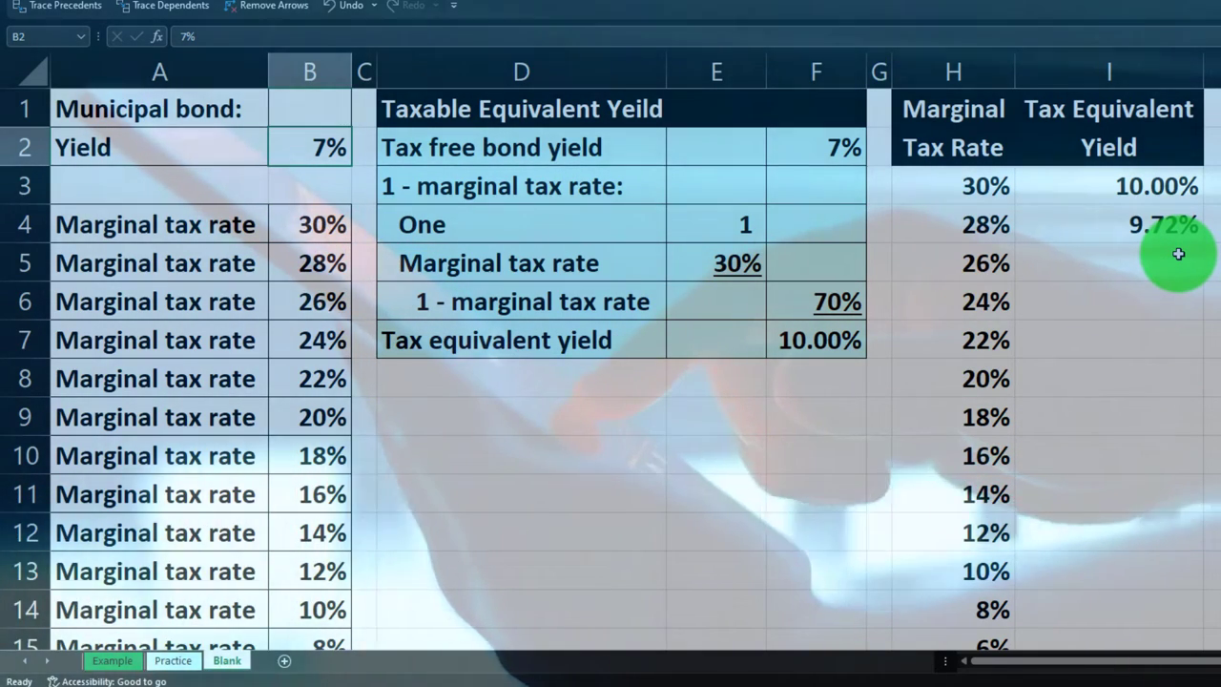
Enter the formula =I3-B2 in J3 to subtract the municipal bond yield from the tax equivalent yield
{"action": "key", "text": "Right"}
{"action": "key", "text": "Right"}
{"action": "key", "text": "Right"}
{"action": "key", "text": "Right"}
{"action": "key", "text": "Right"}
{"action": "key", "text": "Right"}
{"action": "key", "text": "Down"}
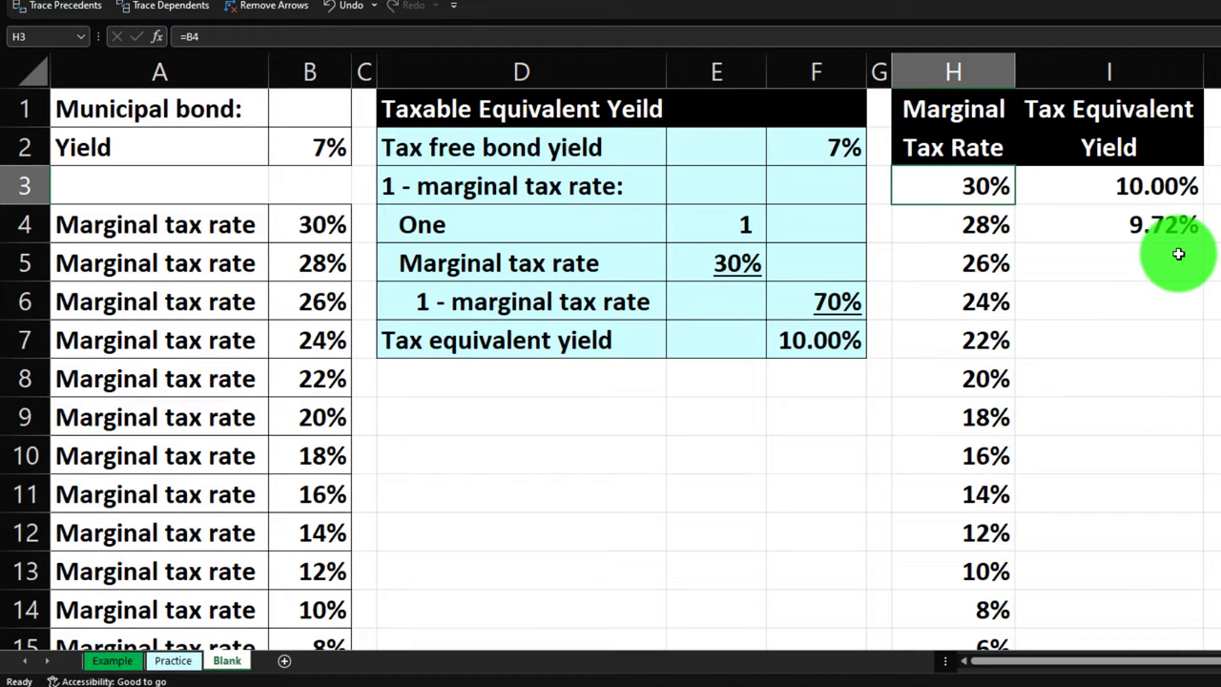
{"action": "key", "text": "Right"}
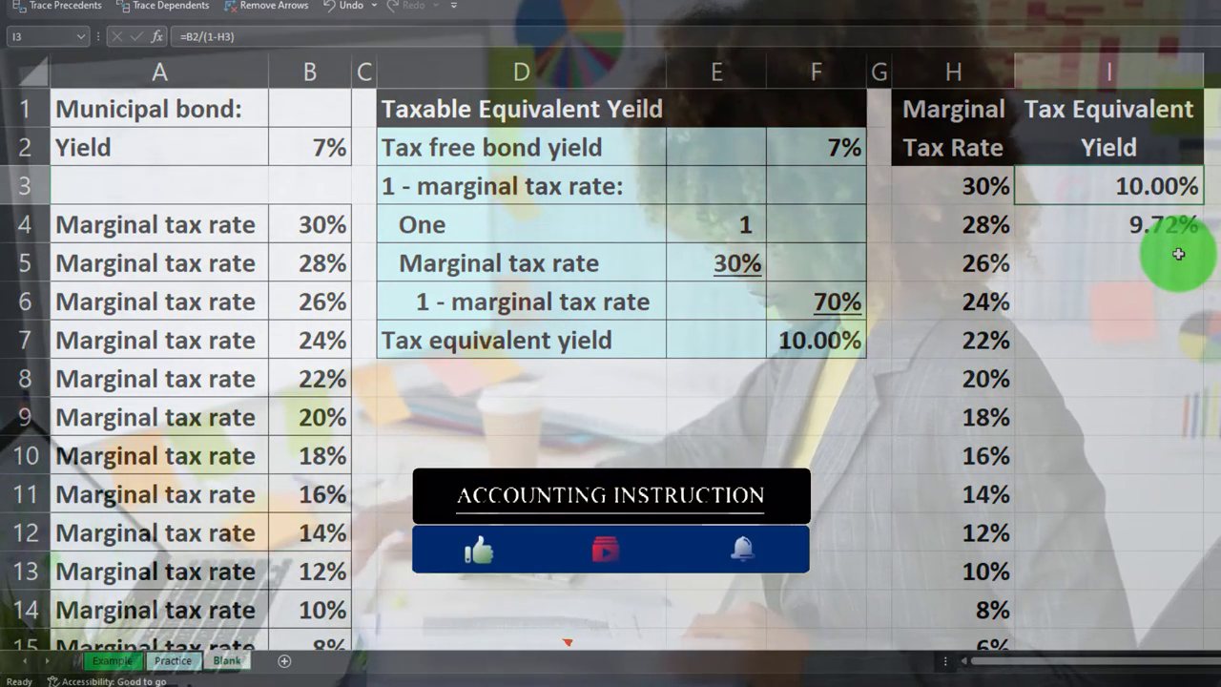
{"action": "key", "text": "Right"}
{"action": "type", "text": "="}
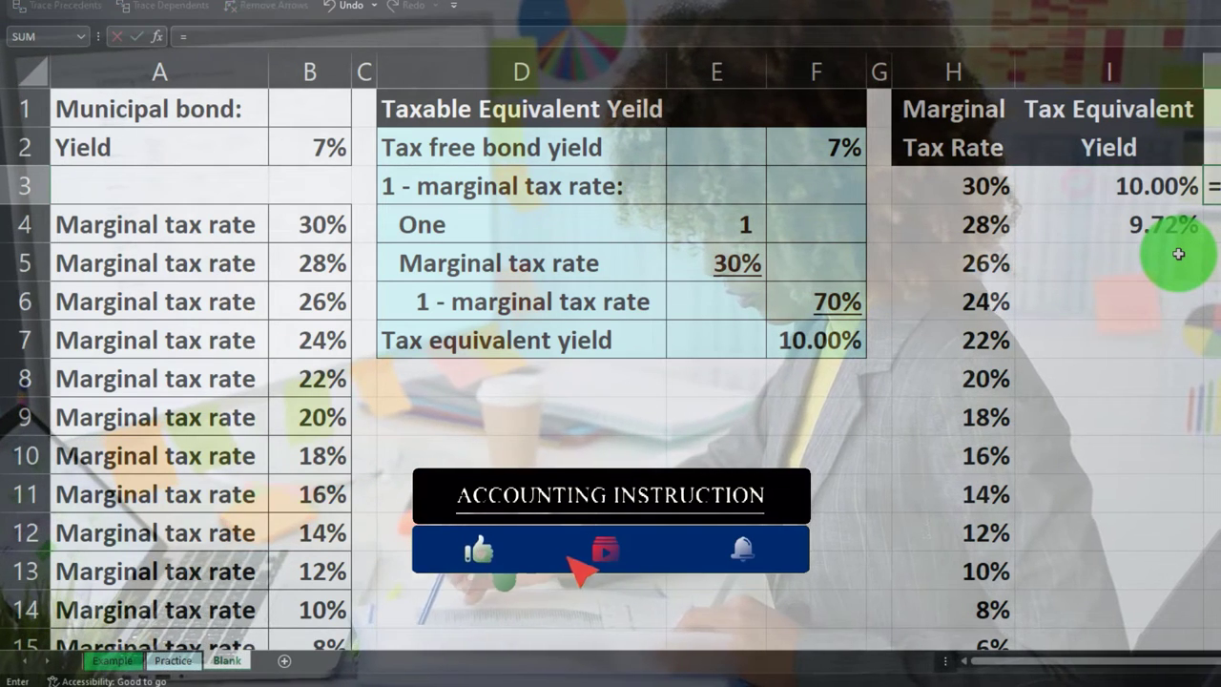
{"action": "key", "text": "Left"}
{"action": "type", "text": "-"}
{"action": "key", "text": "Left"}
{"action": "key", "text": "Left"}
{"action": "key", "text": "Left"}
{"action": "key", "text": "Left"}
{"action": "key", "text": "Left"}
{"action": "key", "text": "Left"}
{"action": "key", "text": "Left"}
{"action": "key", "text": "Left"}
{"action": "key", "text": "Up"}
{"action": "key", "text": "ctrl+Return"}
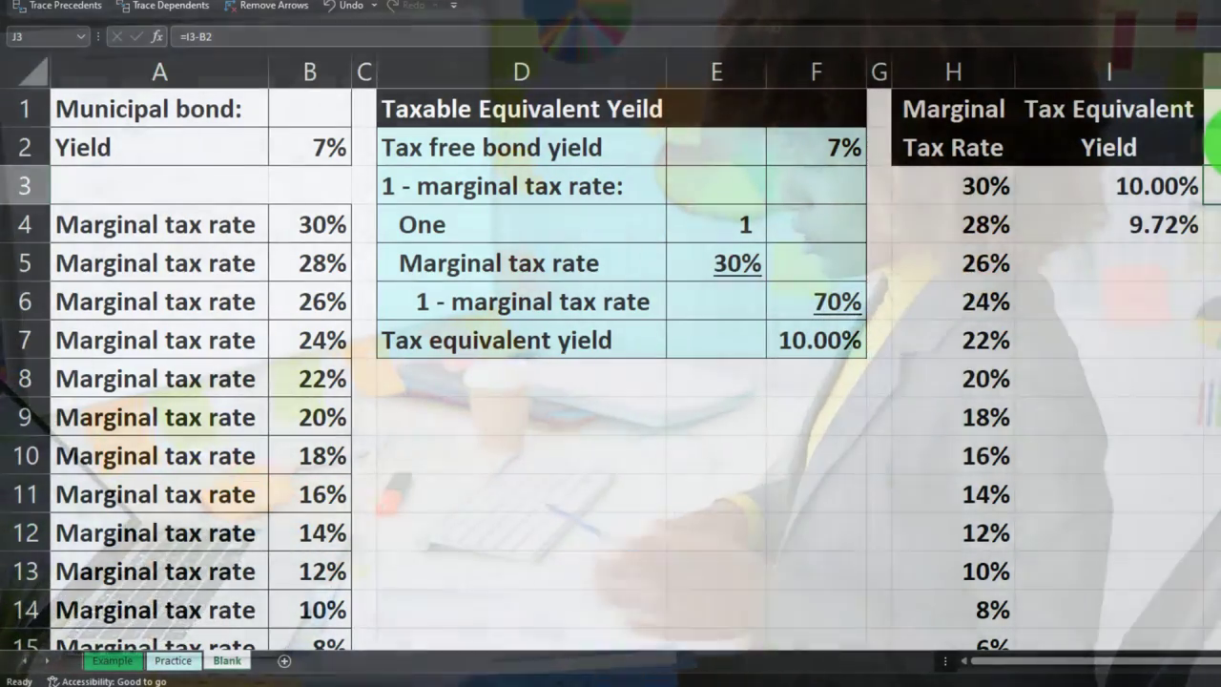
Enter the header "Difference" in J2 above the new calculation
{"action": "left_click", "coordinate": [1213, 145]}
{"action": "type", "text": "Difference"}
{"action": "key", "text": "Return"}
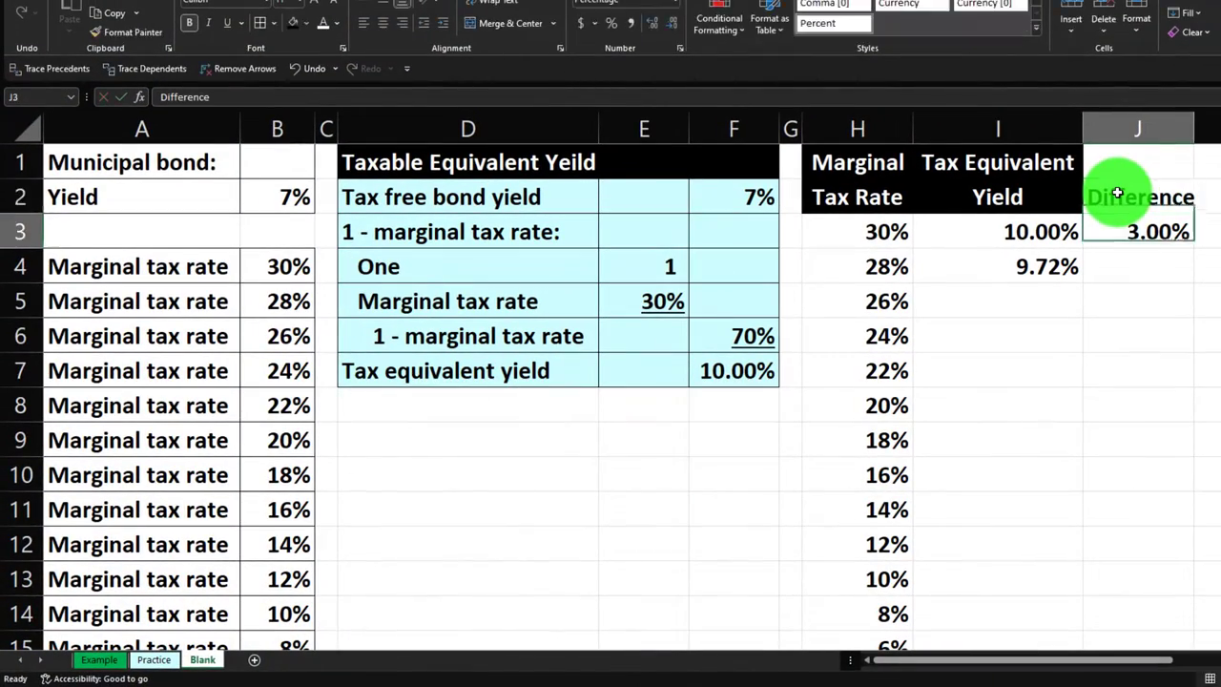
Format J1:J2 with a black fill and white font, and widen column J to fit the header
{"action": "left_click_drag", "start_coordinate": [1125, 166], "coordinate": [1127, 186]}
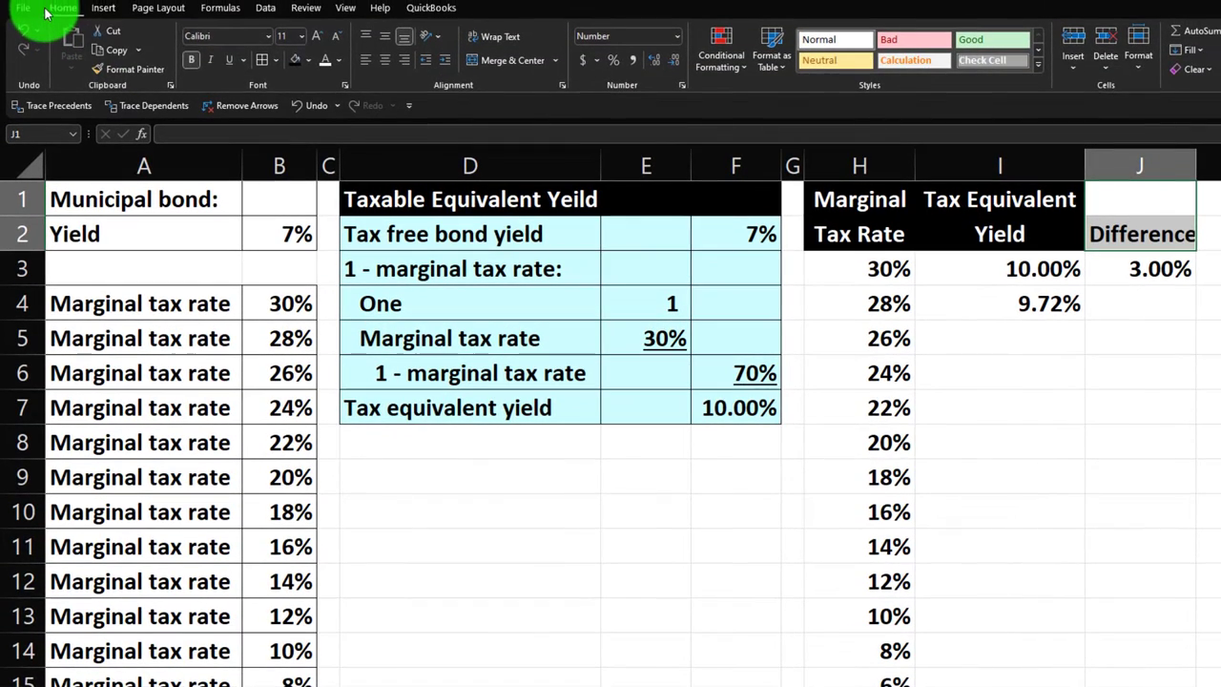
{"action": "left_click", "coordinate": [295, 59]}
{"action": "left_click", "coordinate": [327, 63]}
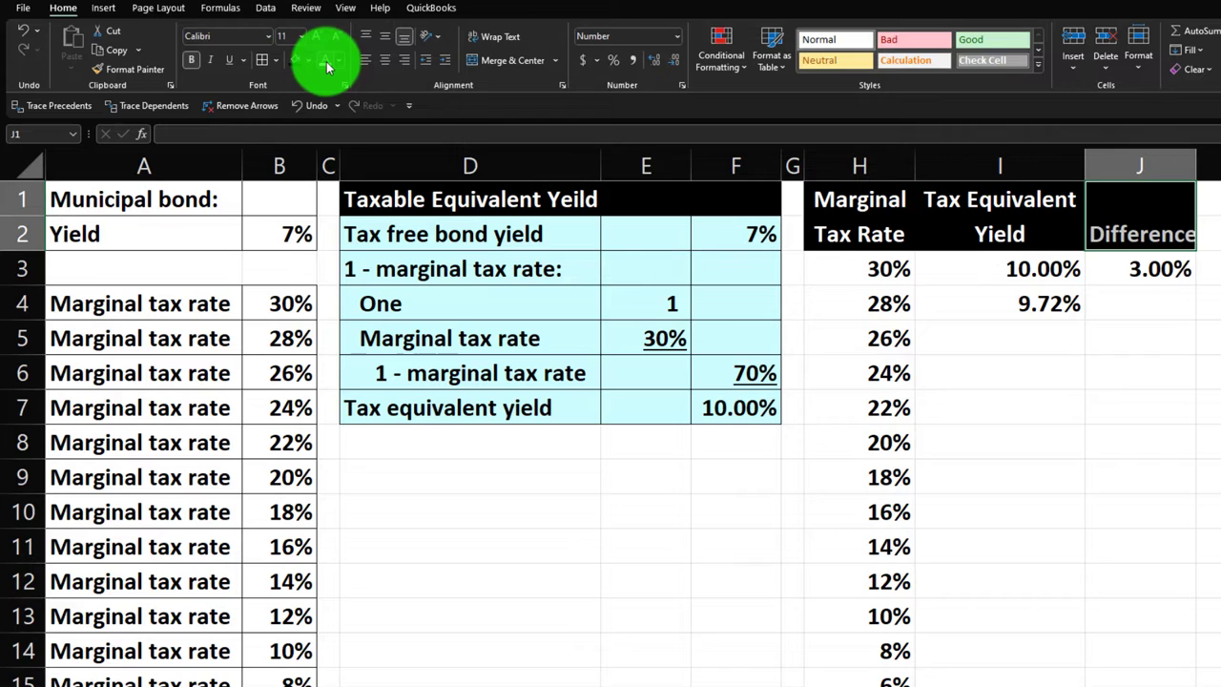
{"action": "left_click", "coordinate": [1137, 303]}
{"action": "double_click", "coordinate": [1195, 164]}
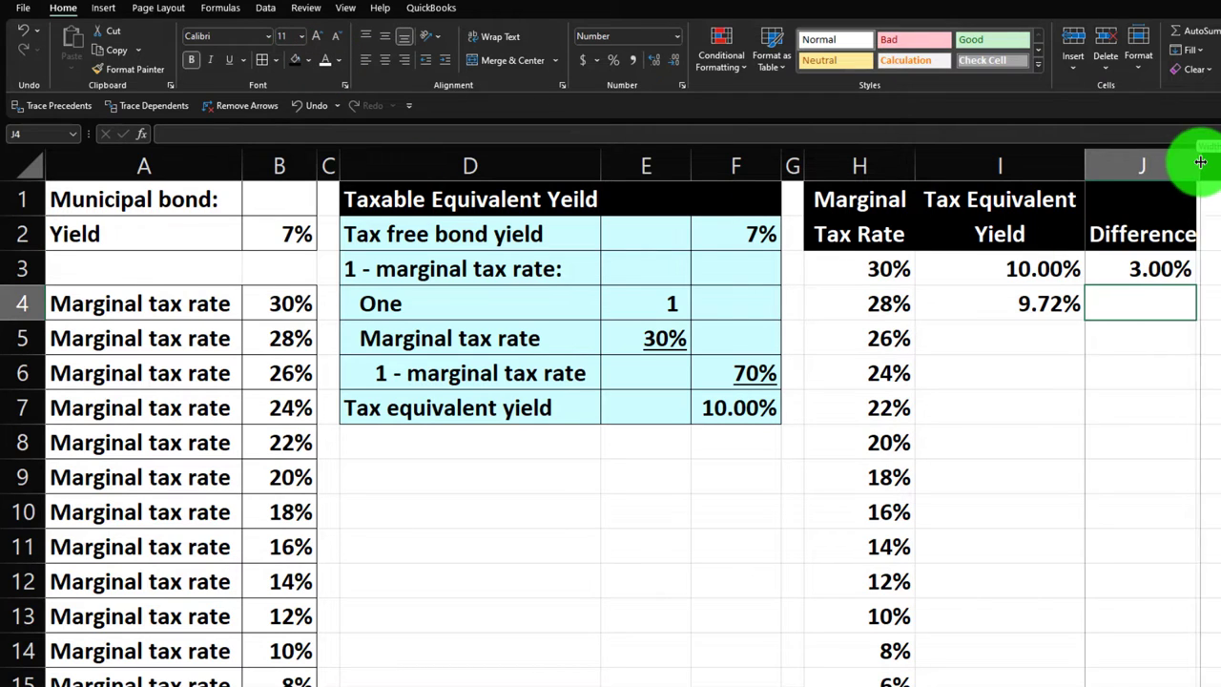
Copy the difference formula from J3 down to J4
{"action": "left_click", "coordinate": [1157, 268]}
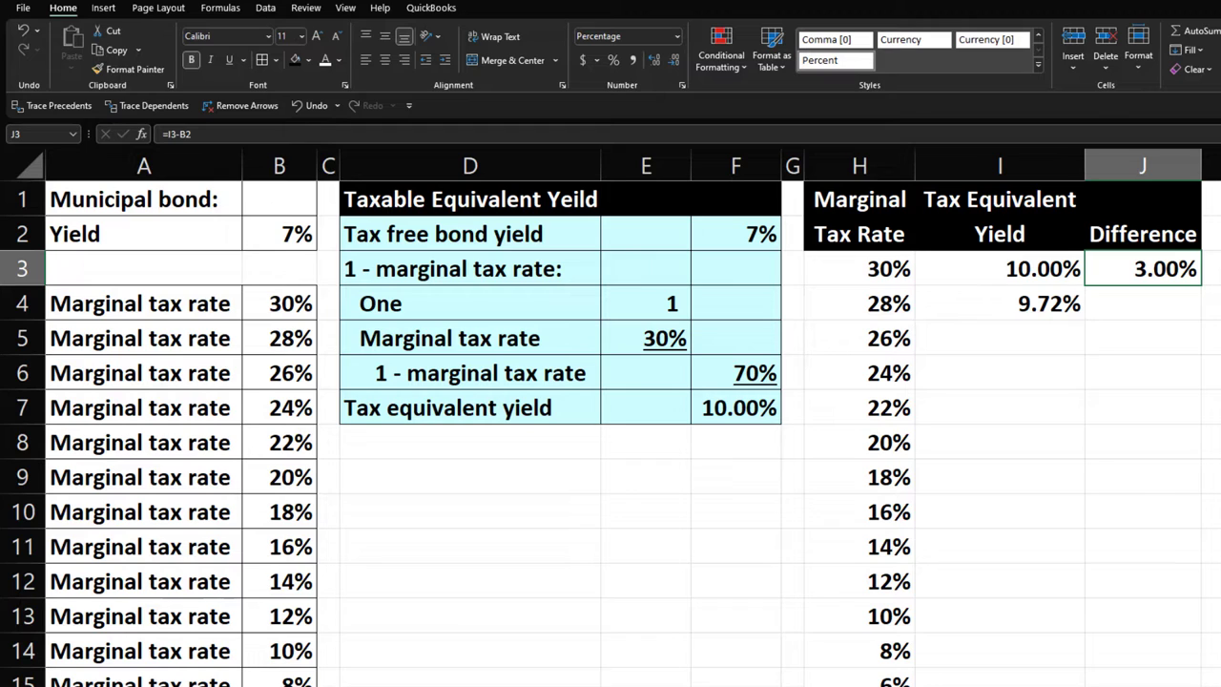
{"action": "left_click", "coordinate": [1143, 303]}
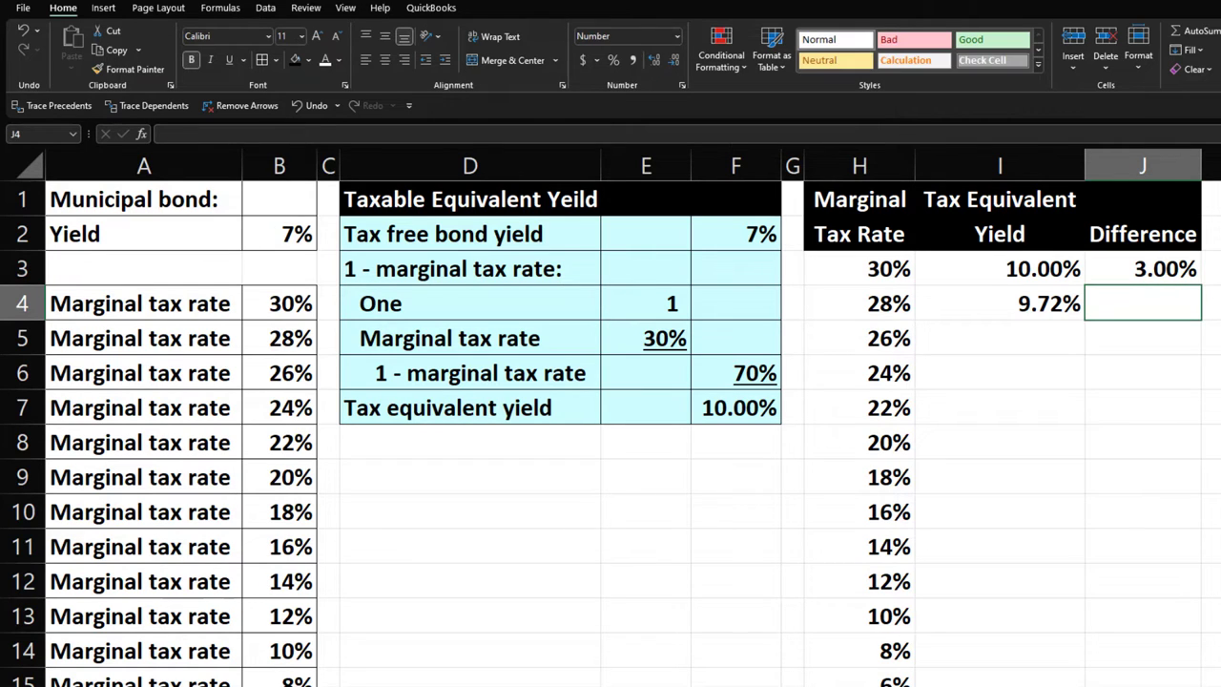
{"action": "left_click", "coordinate": [1204, 279]}
{"action": "left_click_drag", "start_coordinate": [1203, 284], "coordinate": [1190, 319]}
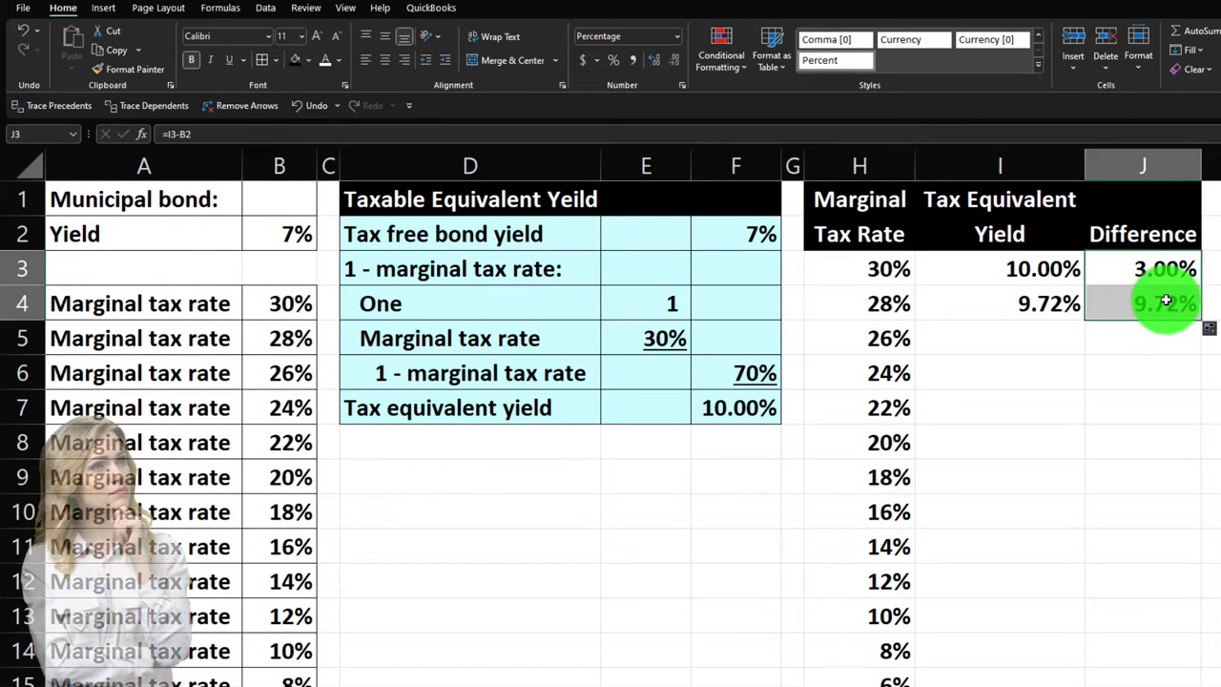
{"action": "left_click", "coordinate": [1181, 301]}
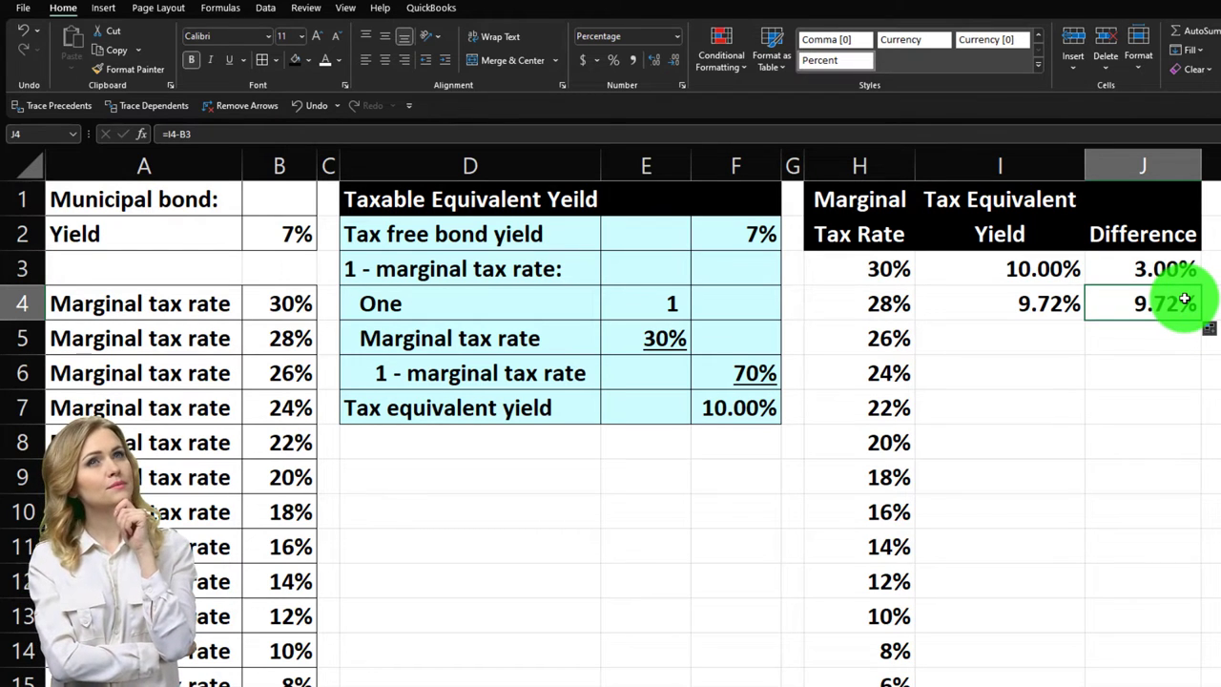
Make the municipal bond yield reference absolute in the J3 difference formula, giving =I3-$B$2
{"action": "left_click", "coordinate": [1173, 270]}
{"action": "double_click", "coordinate": [1171, 273]}
{"action": "left_click", "coordinate": [292, 242]}
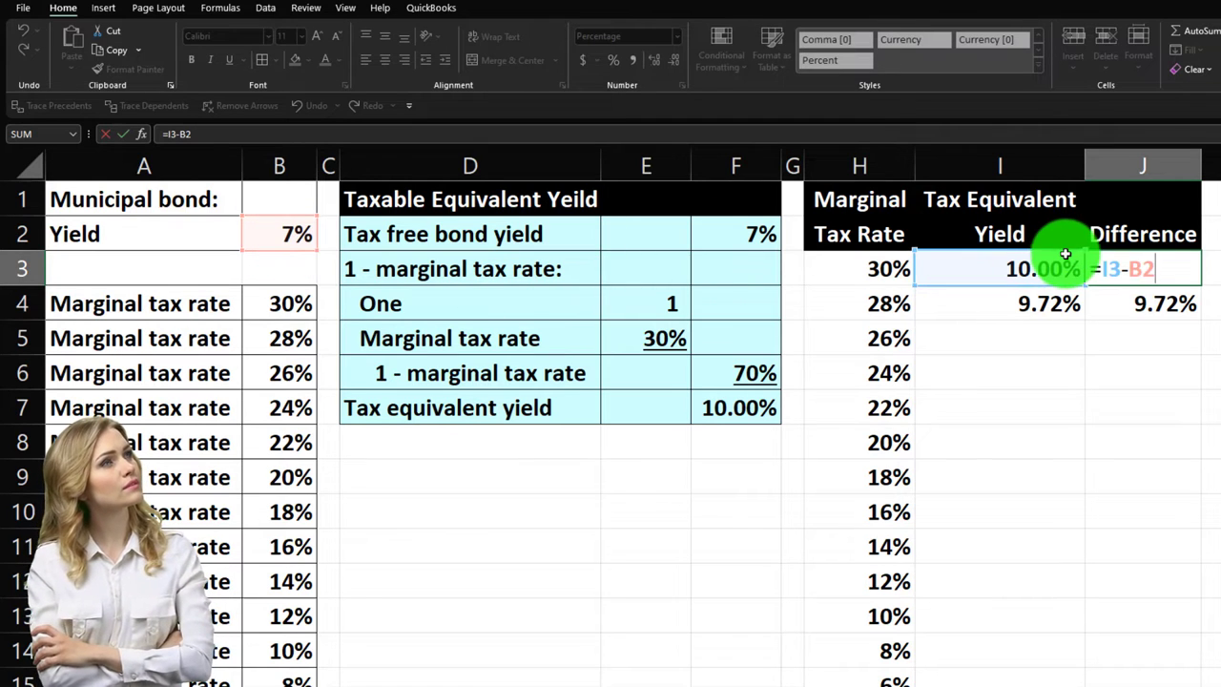
{"action": "left_click_drag", "start_coordinate": [1102, 269], "coordinate": [1146, 269]}
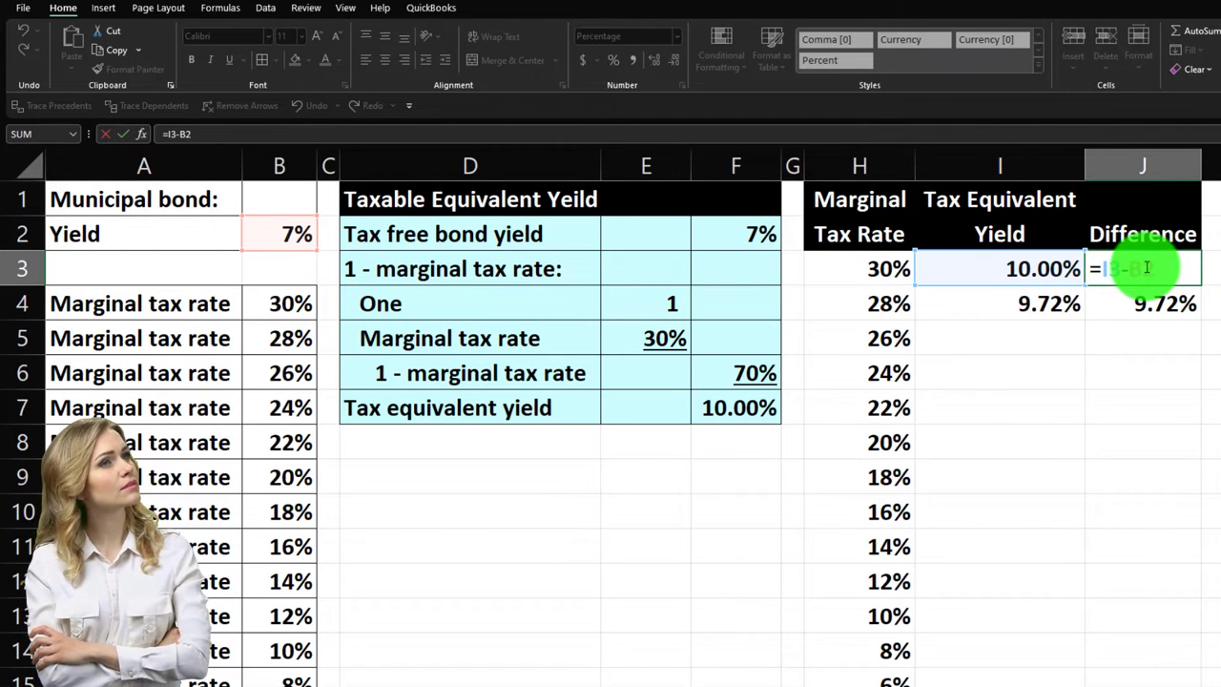
{"action": "left_click", "coordinate": [1171, 264]}
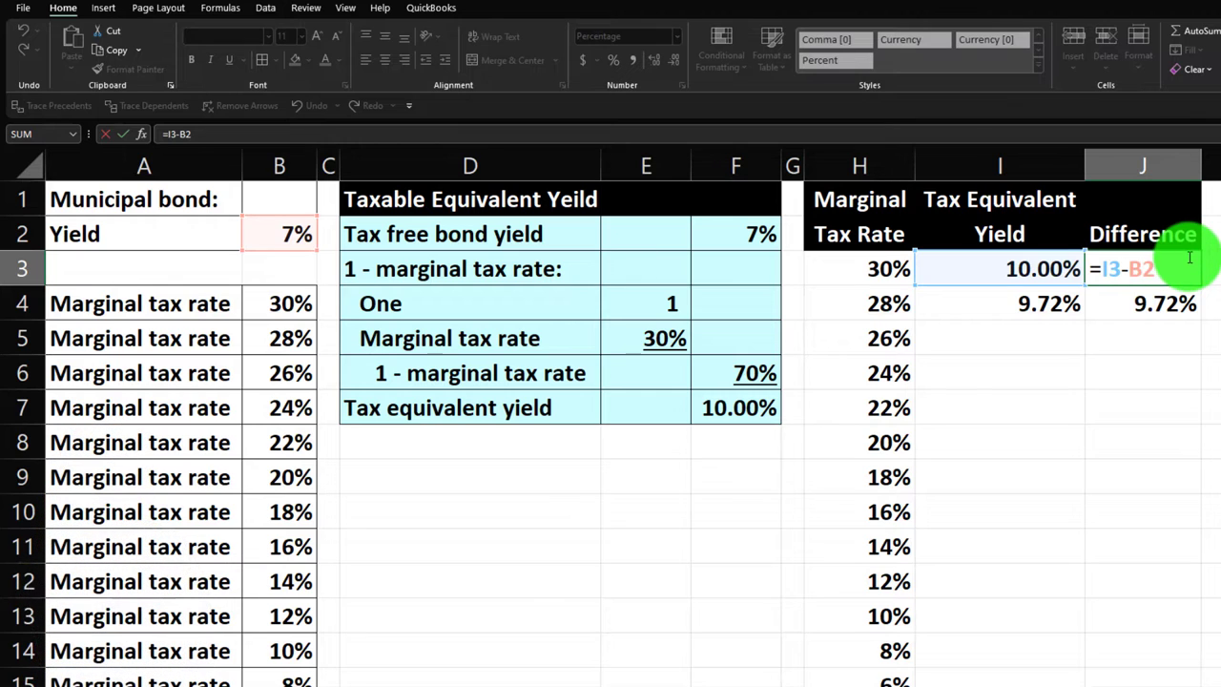
{"action": "key", "text": "F4"}
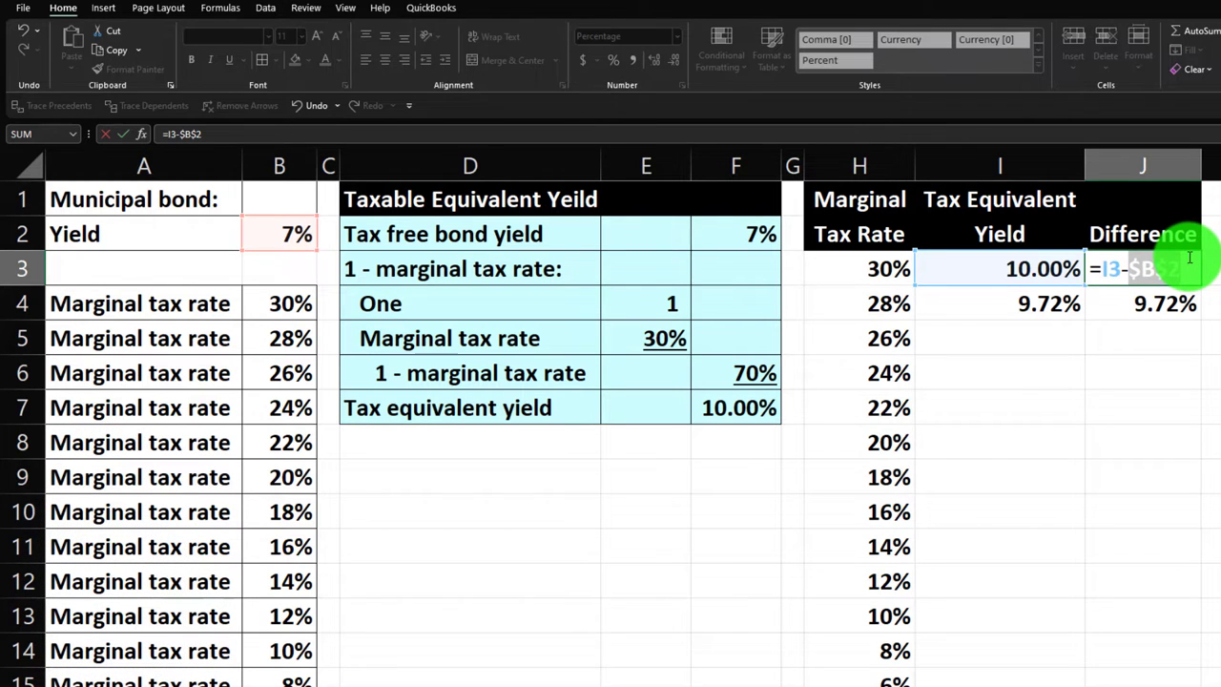
{"action": "key", "text": "Return"}
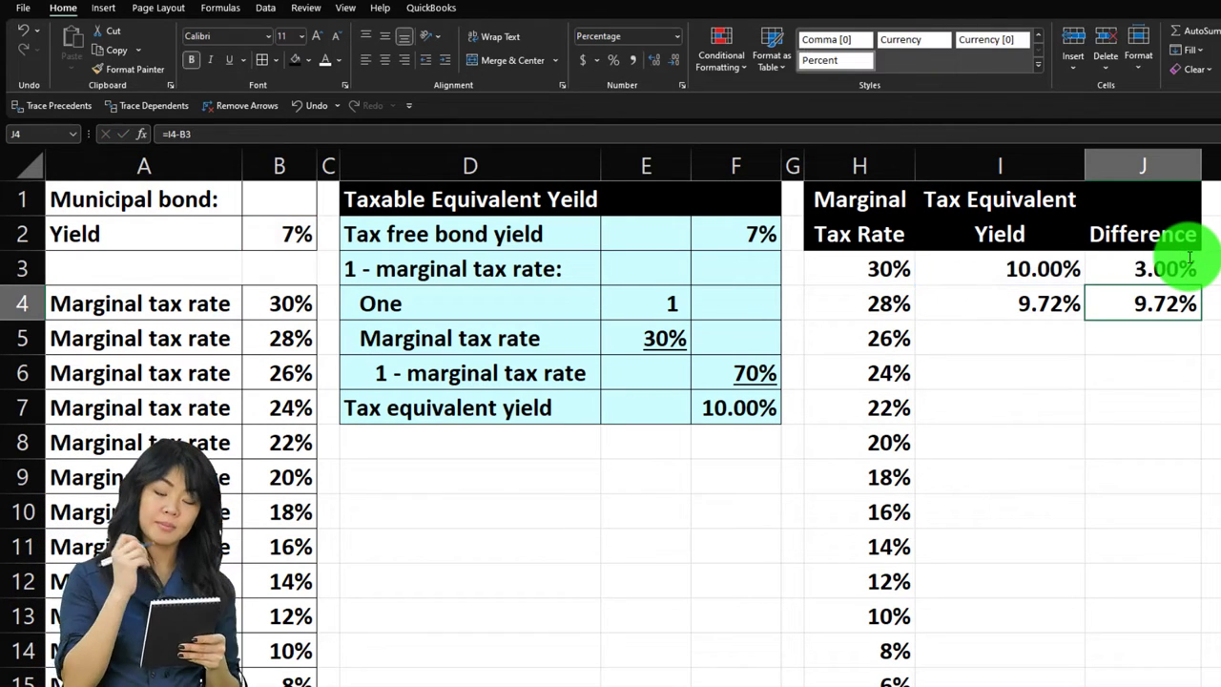
Copy the corrected difference formula with the absolute reference from J3 into J4
{"action": "left_click", "coordinate": [1193, 267]}
{"action": "left_click_drag", "start_coordinate": [1199, 285], "coordinate": [1194, 307]}
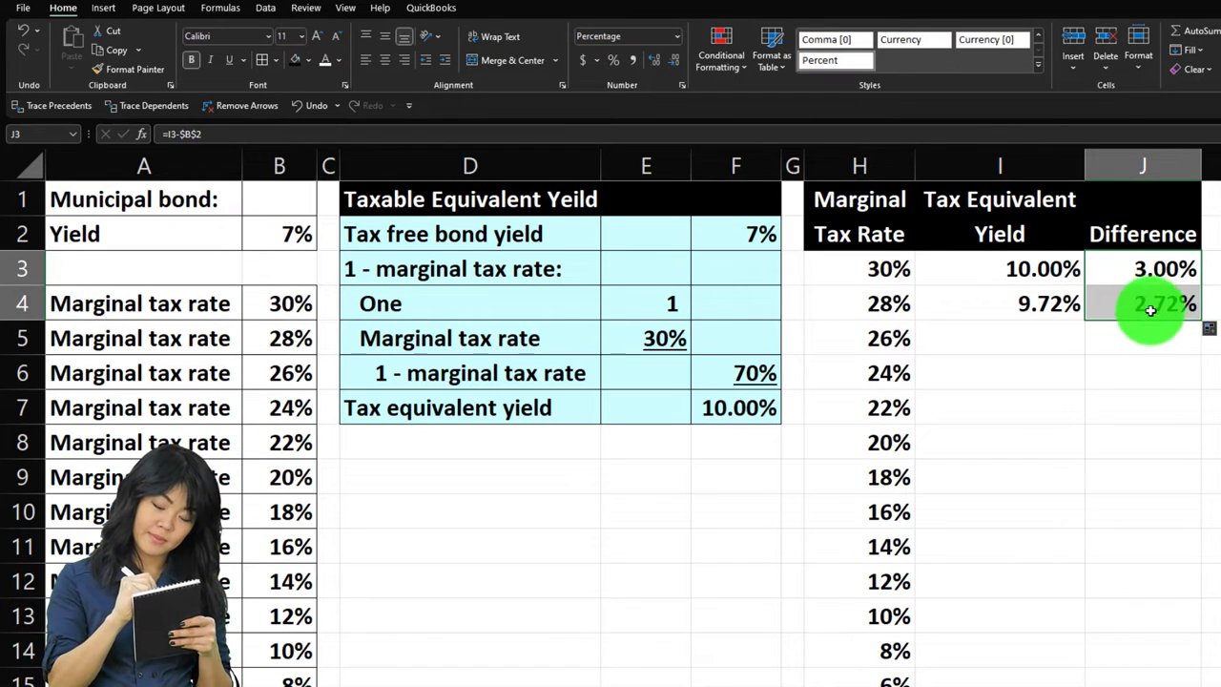
{"action": "left_click", "coordinate": [1155, 315]}
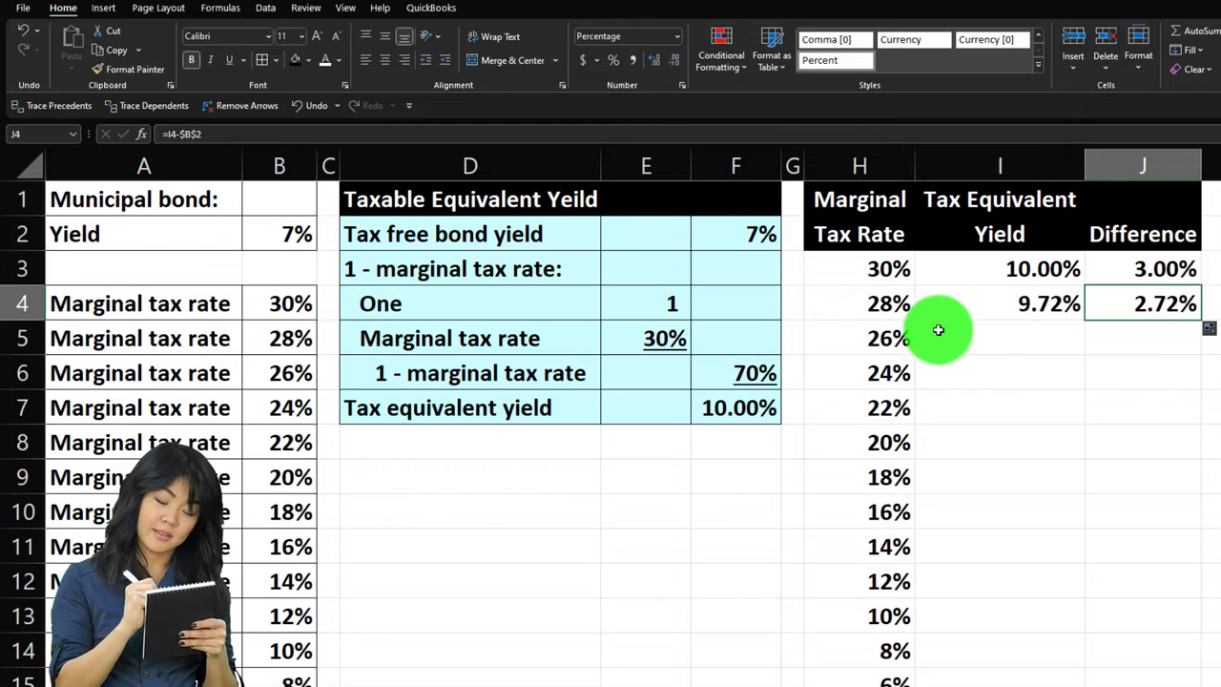
Clear the tax equivalent yield and difference formulas for the 28% rate in I4:J4
{"action": "left_click", "coordinate": [874, 305]}
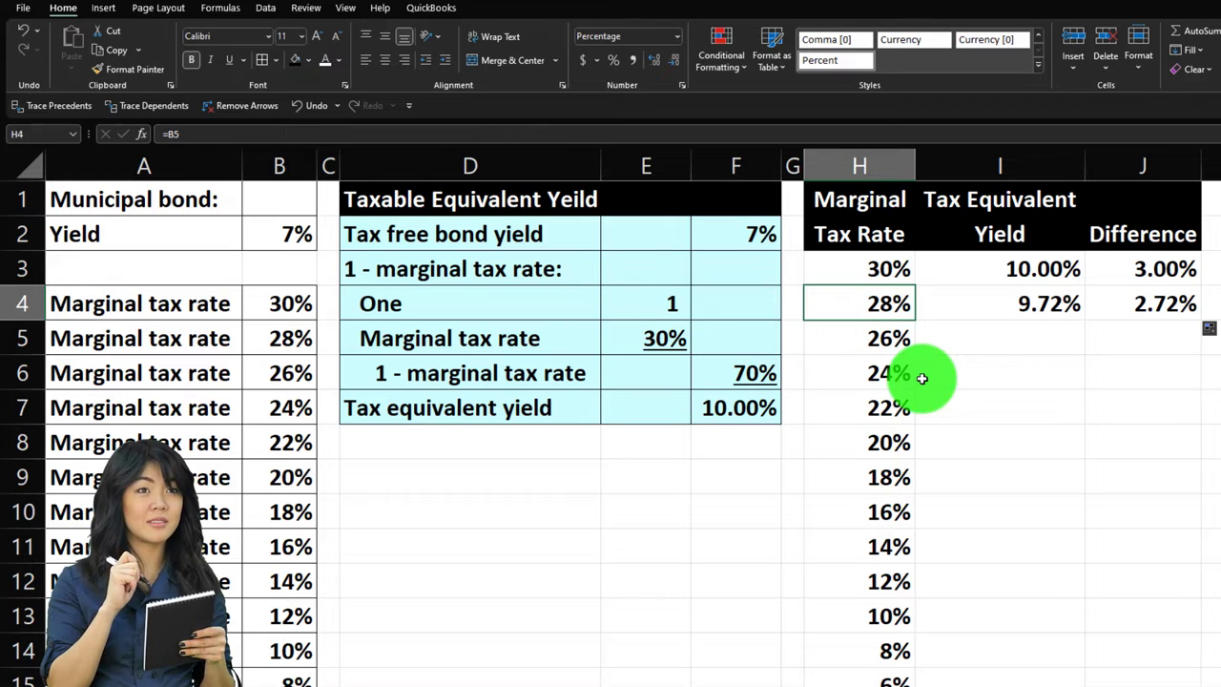
{"action": "left_click", "coordinate": [975, 313]}
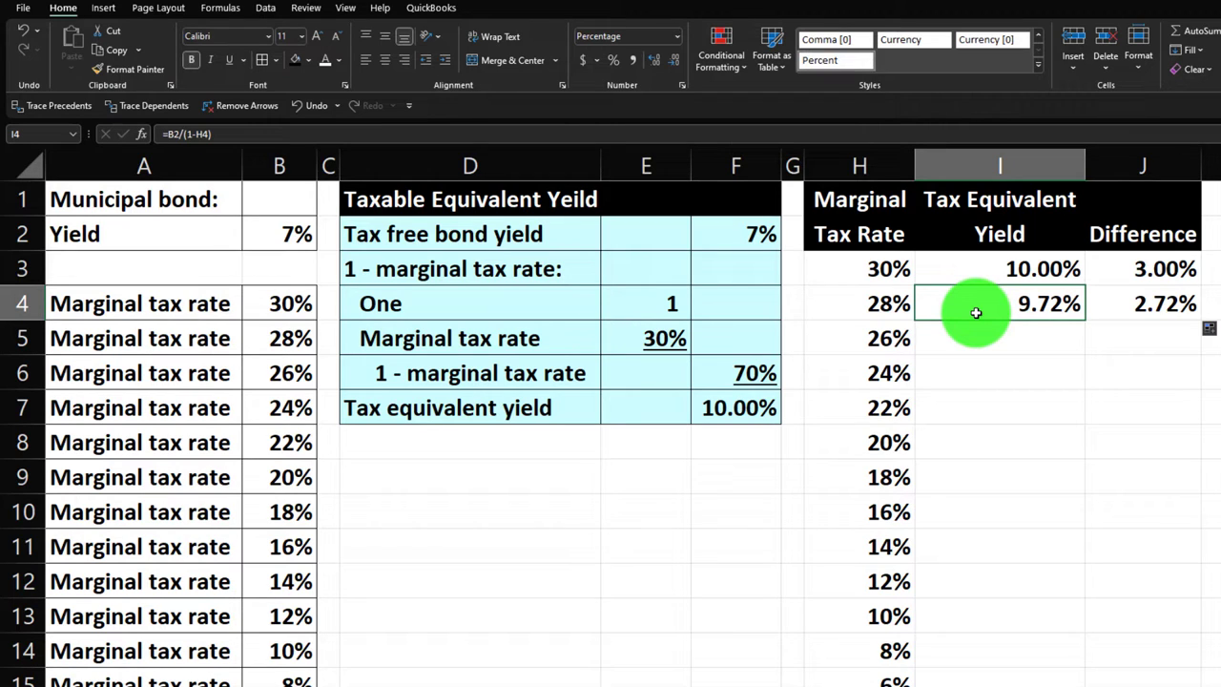
{"action": "scroll", "coordinate": [976, 313], "scroll_direction": "down", "scroll_amount": 2}
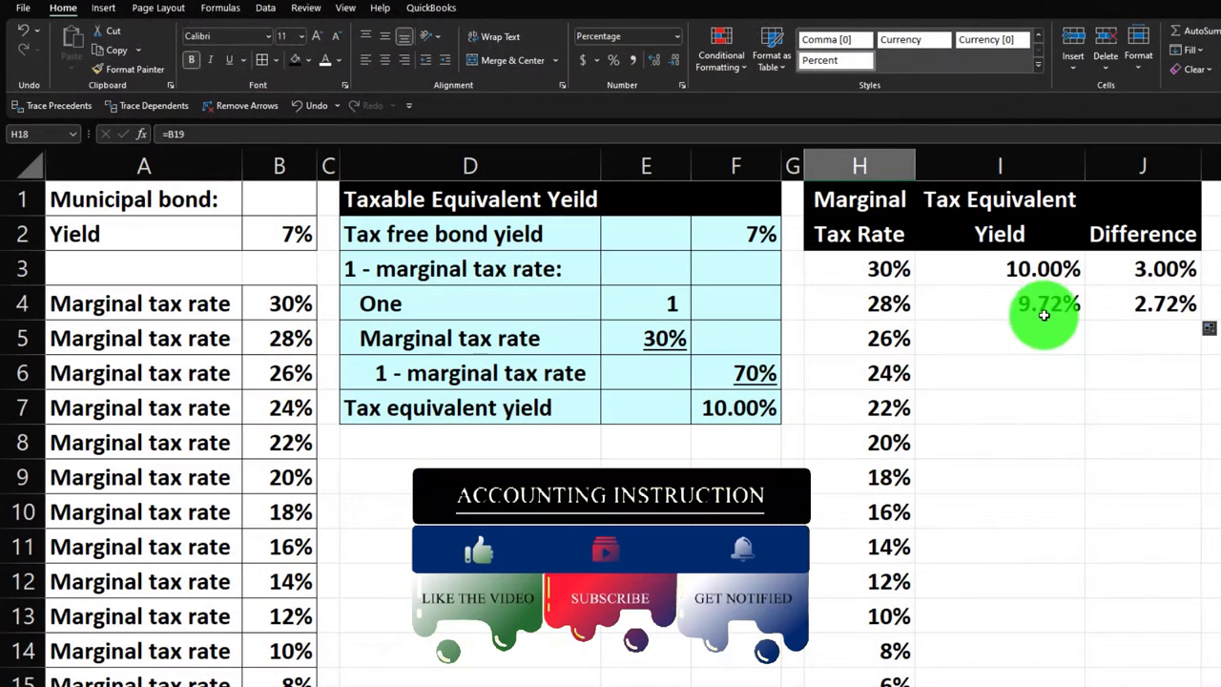
{"action": "left_click_drag", "start_coordinate": [1044, 301], "coordinate": [1103, 302]}
{"action": "key", "text": "Delete"}
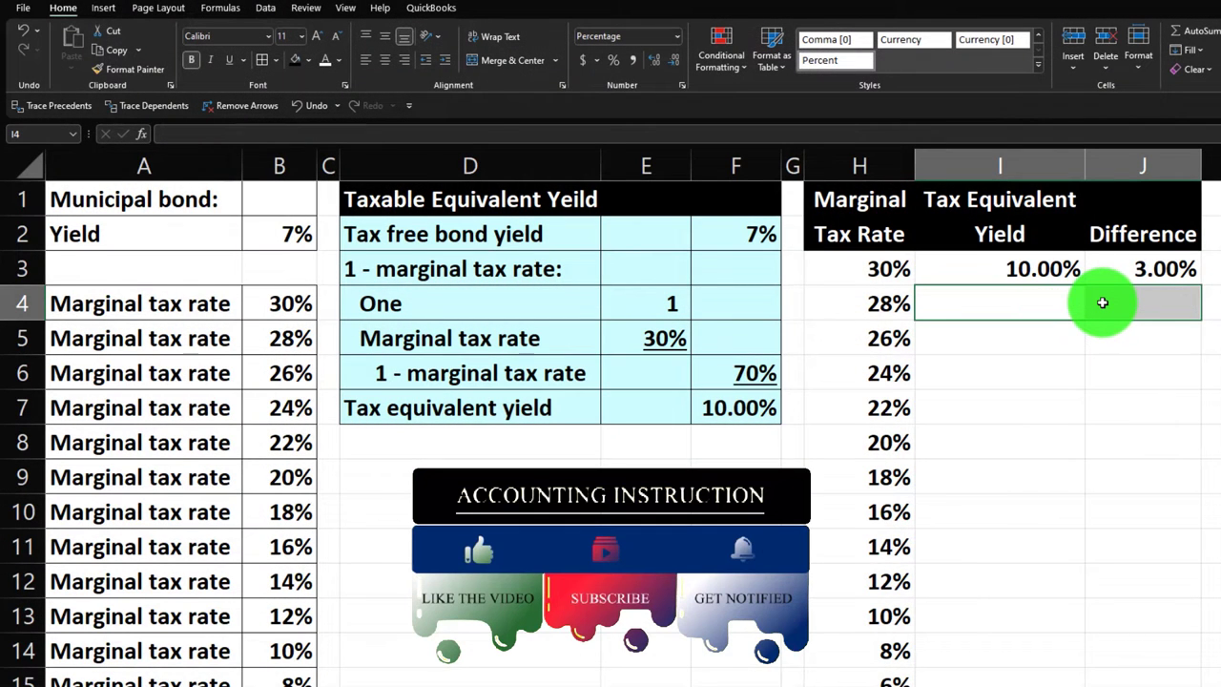
Make the bond yield reference absolute in the I3 tax equivalent yield formula, giving =$B$2/(1-H3)
{"action": "double_click", "coordinate": [1017, 267]}
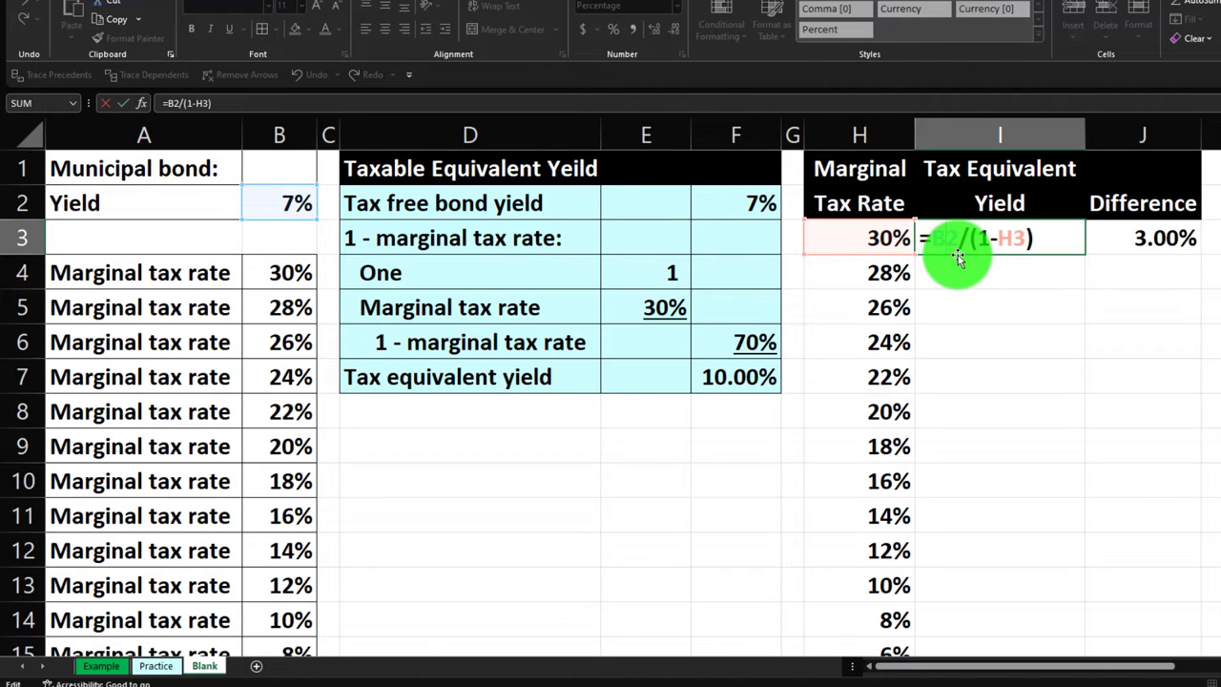
{"action": "key", "text": "F4"}
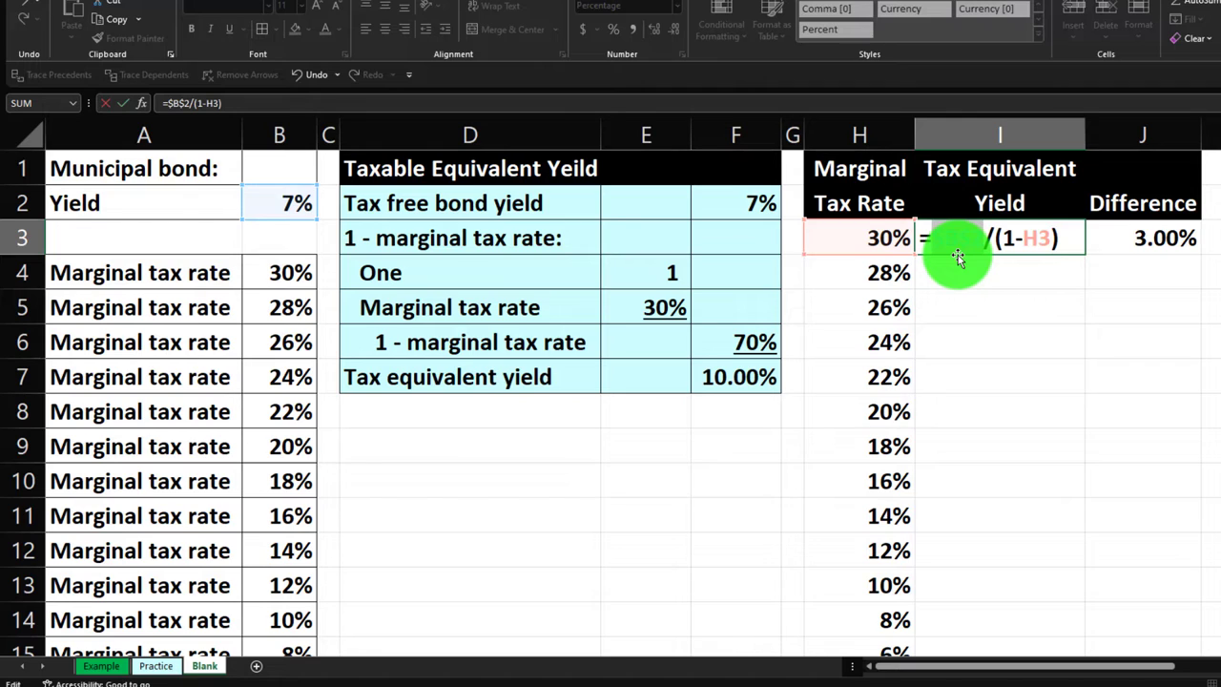
{"action": "key", "text": "Right"}
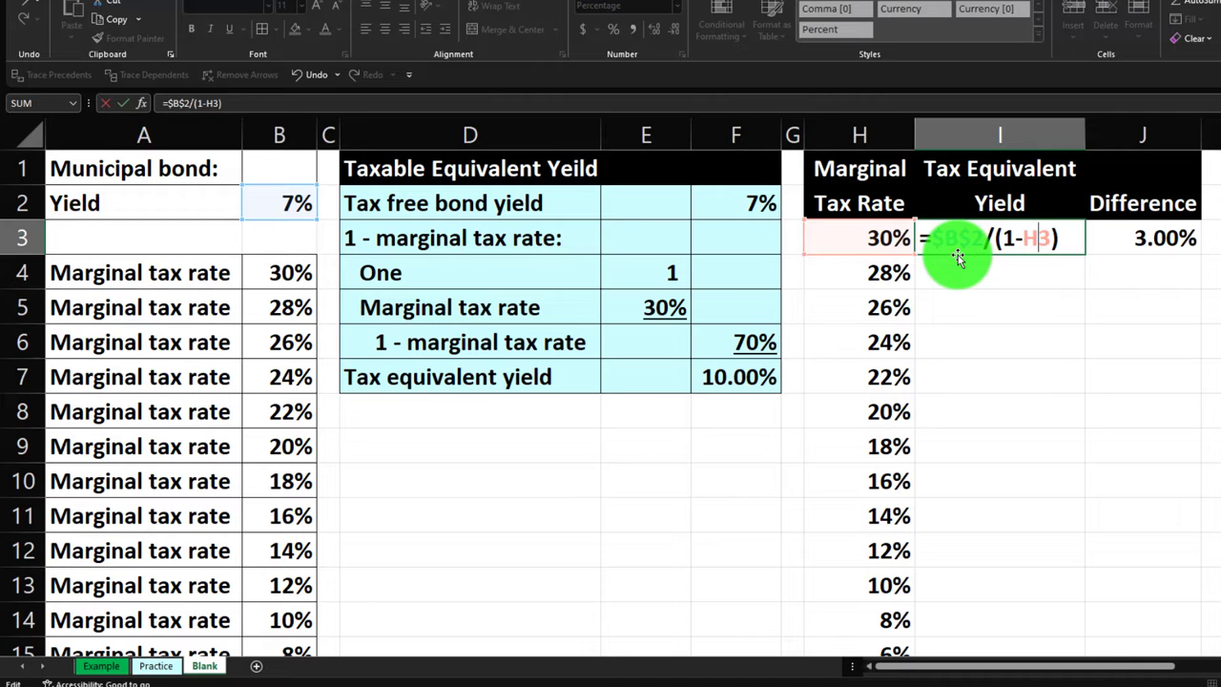
{"action": "key", "text": "Return"}
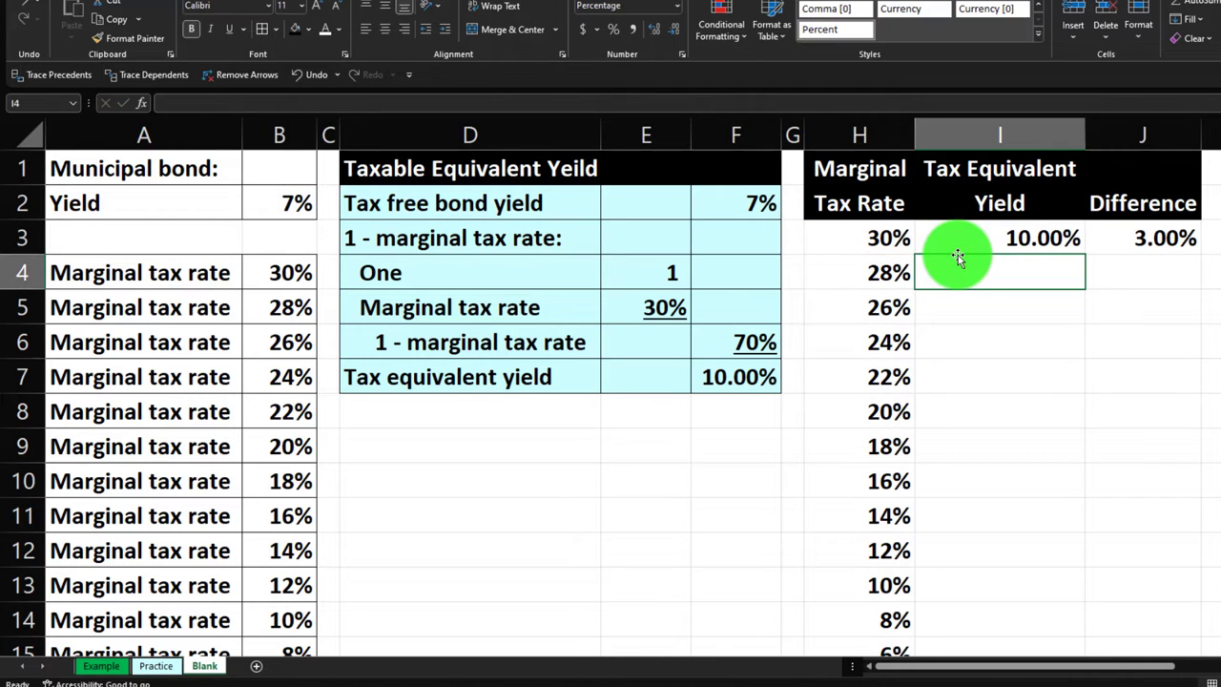
Check the J3 formula and fill the I3:J3 formulas down to row 18 for all marginal tax rates
{"action": "double_click", "coordinate": [1156, 238]}
{"action": "key", "text": "Return"}
{"action": "left_click_drag", "start_coordinate": [1047, 238], "coordinate": [1104, 239]}
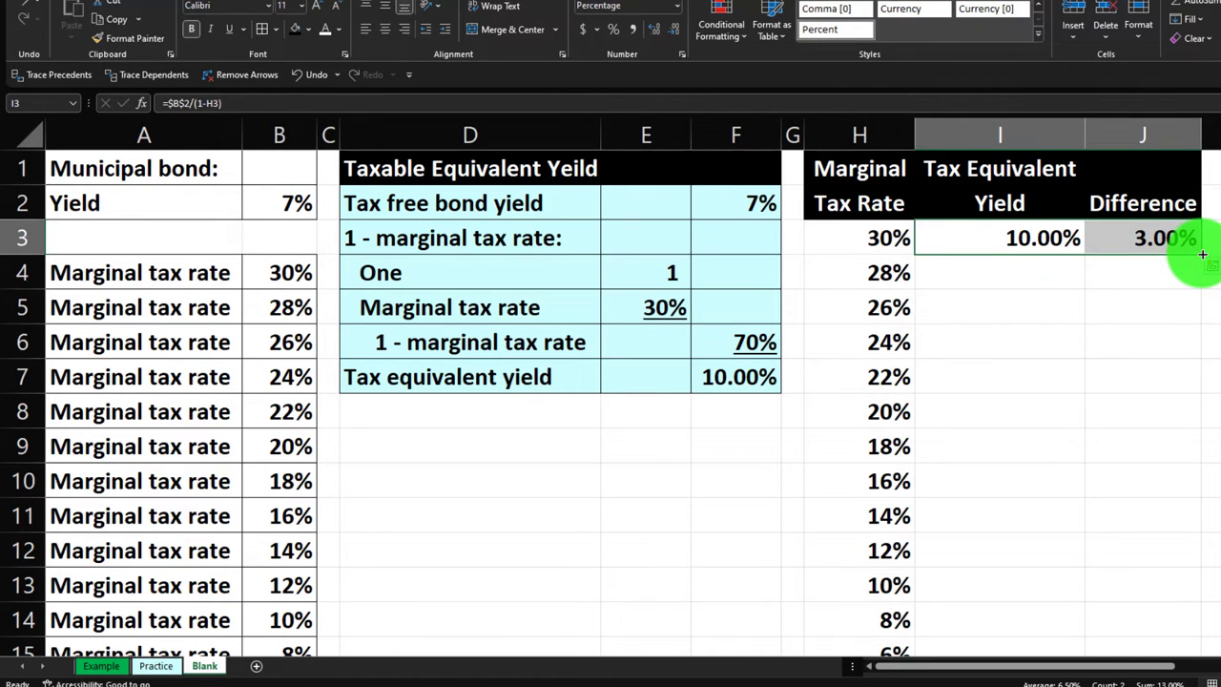
{"action": "double_click", "coordinate": [1202, 254]}
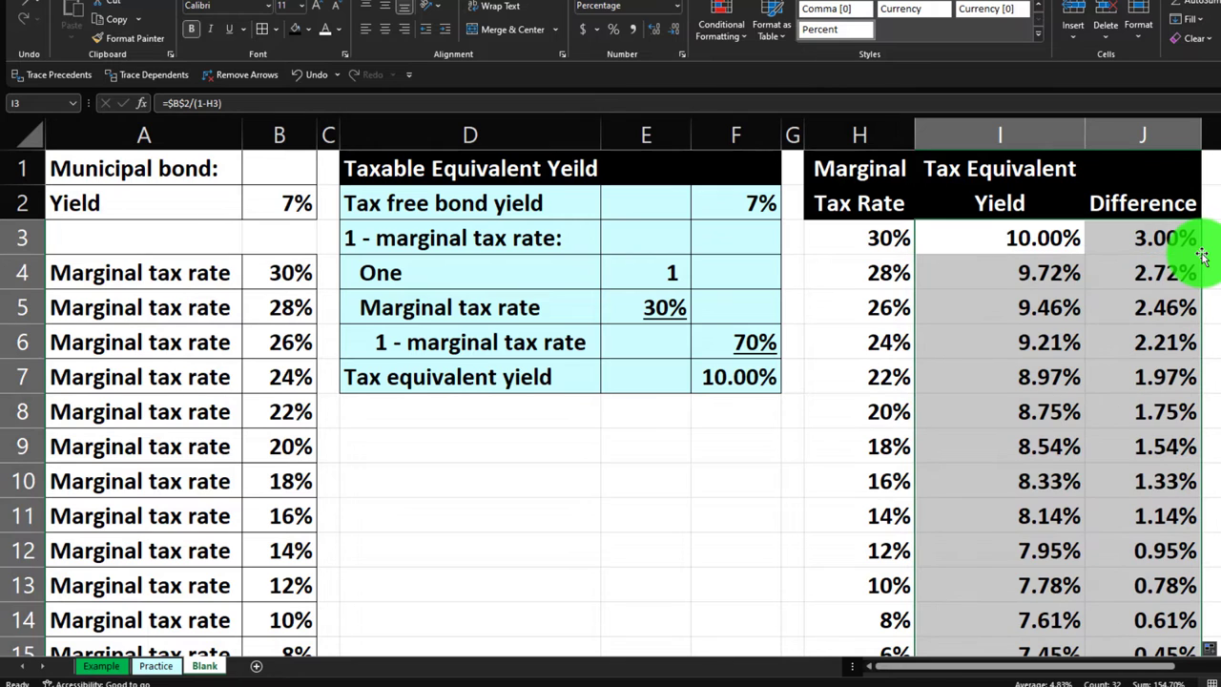
Examine the copied yield formulas and how the tax equivalent yield relates to the bond yield at the highest tax rates
{"action": "left_click", "coordinate": [1049, 273]}
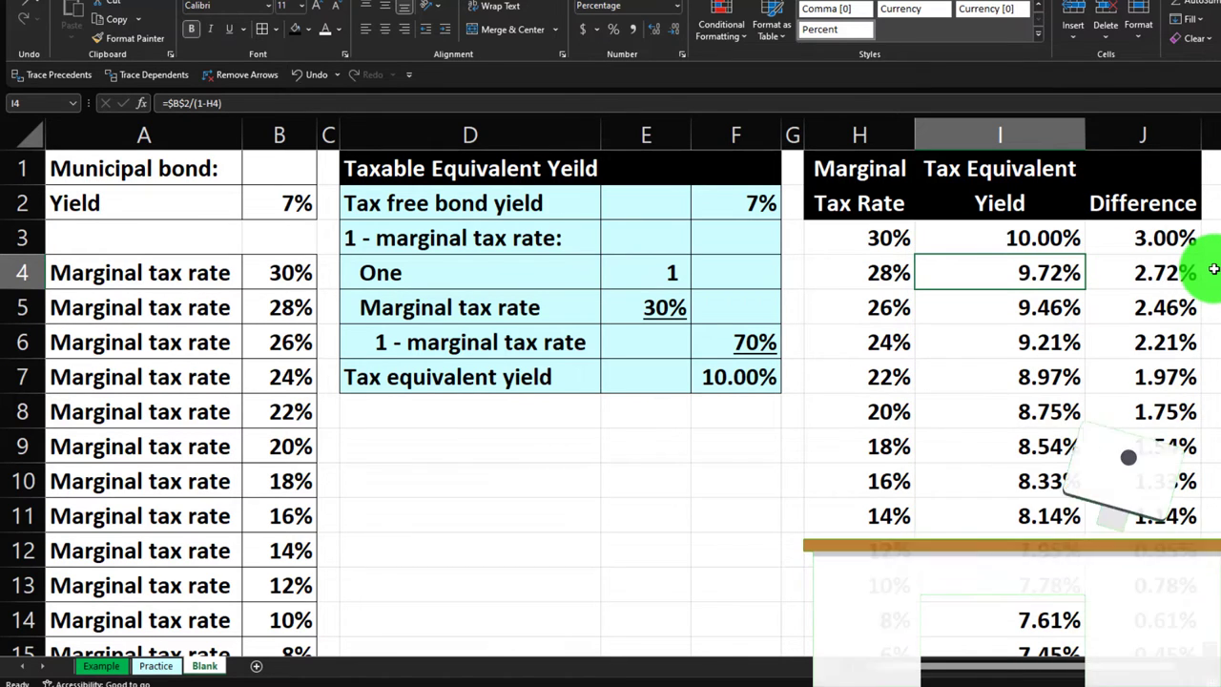
{"action": "left_click", "coordinate": [263, 205]}
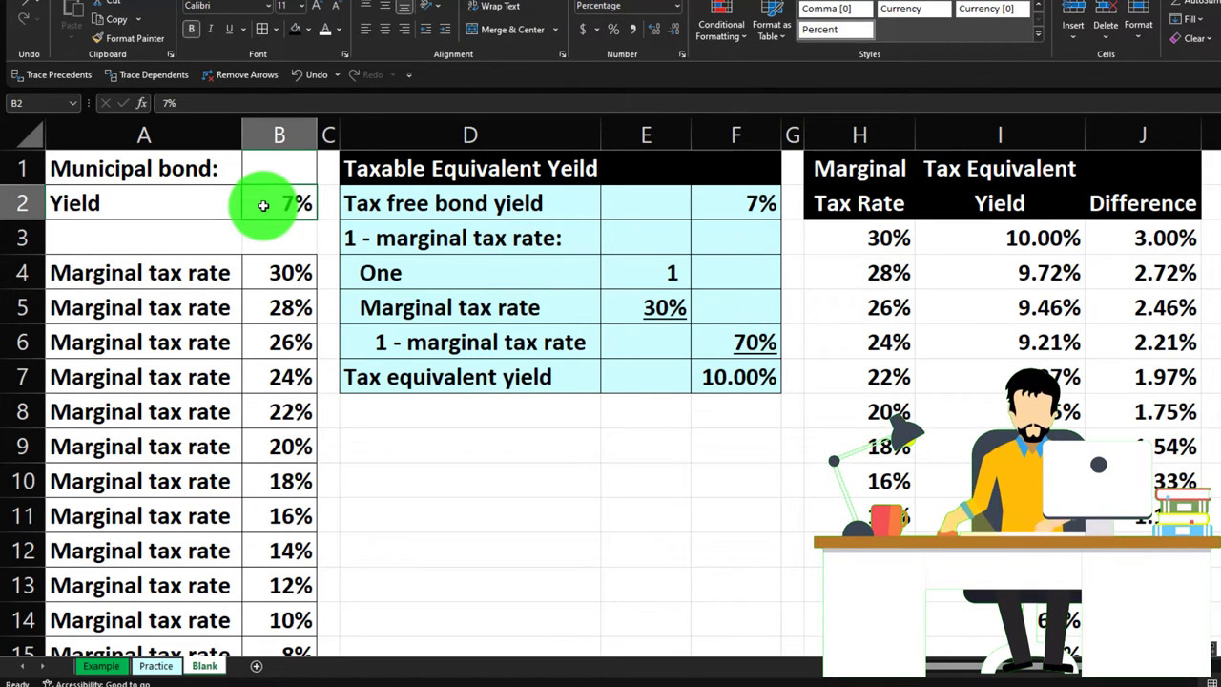
{"action": "left_click", "coordinate": [859, 231]}
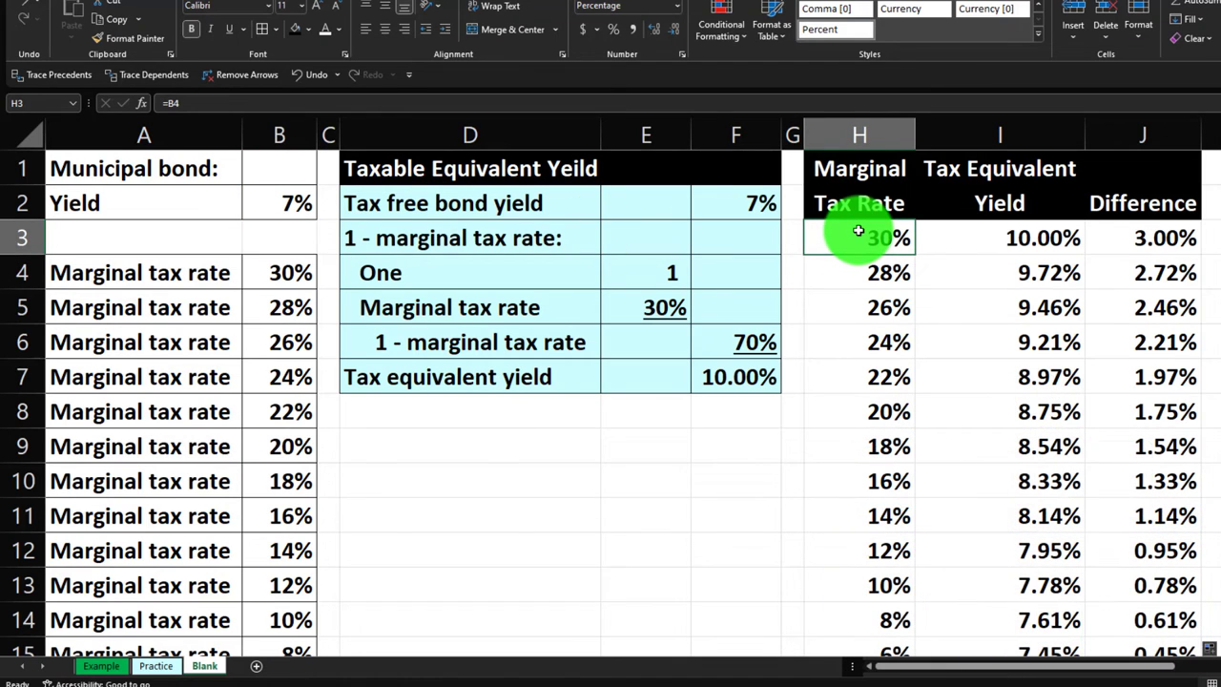
{"action": "key", "text": "Down"}
{"action": "key", "text": "Right"}
{"action": "key", "text": "Up"}
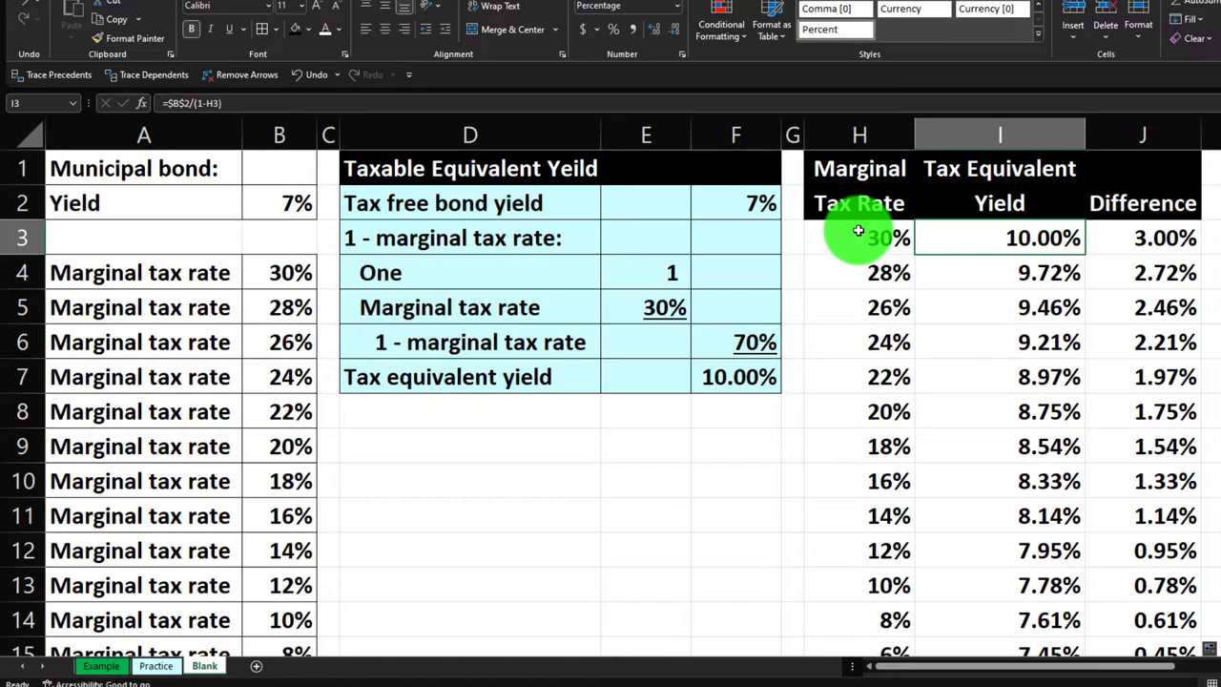
{"action": "key", "text": "Down"}
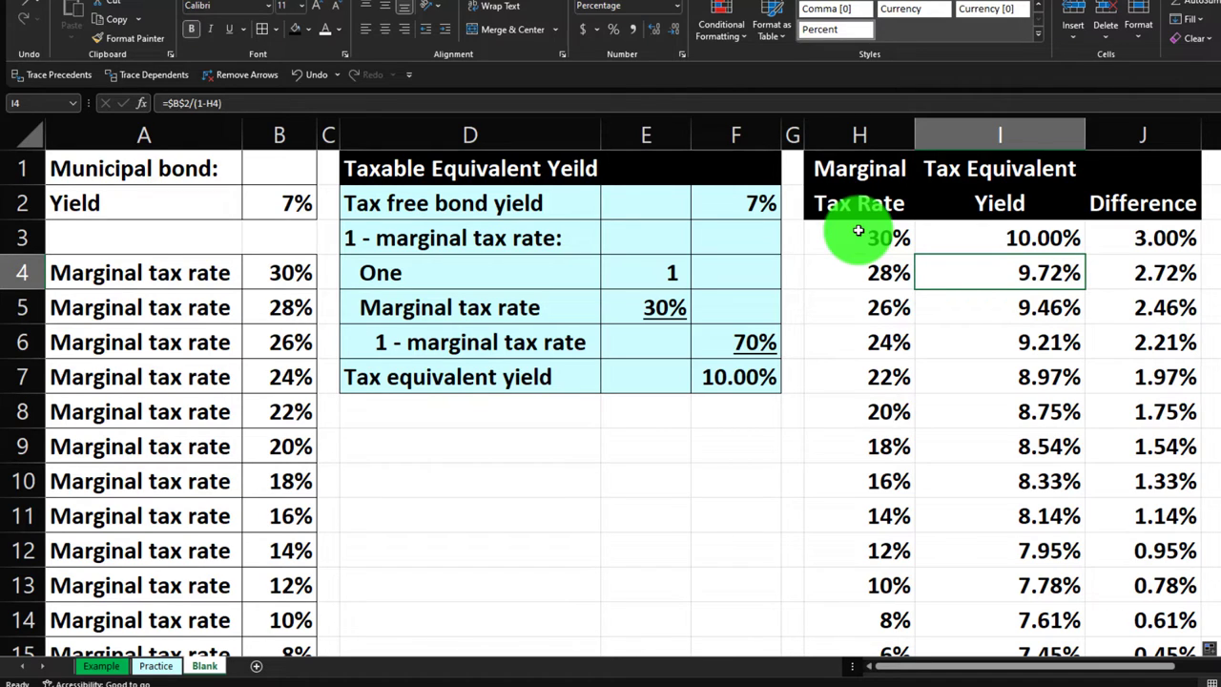
{"action": "key", "text": "Down"}
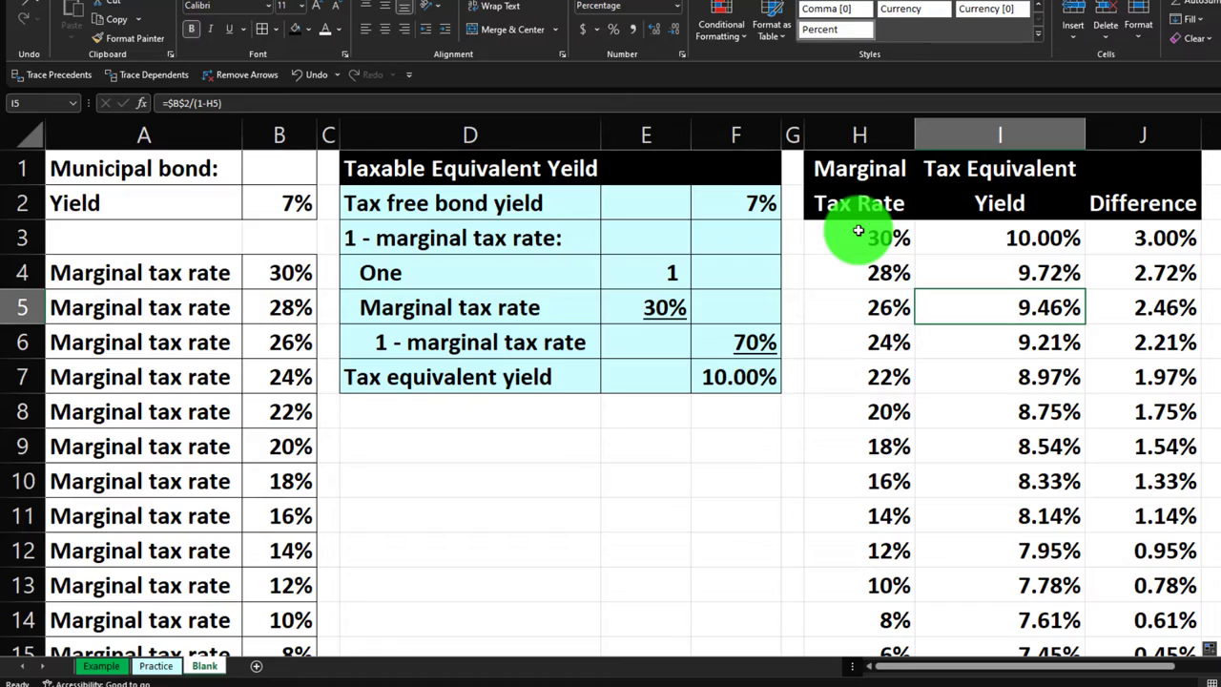
{"action": "key", "text": "Up"}
{"action": "key", "text": "Up"}
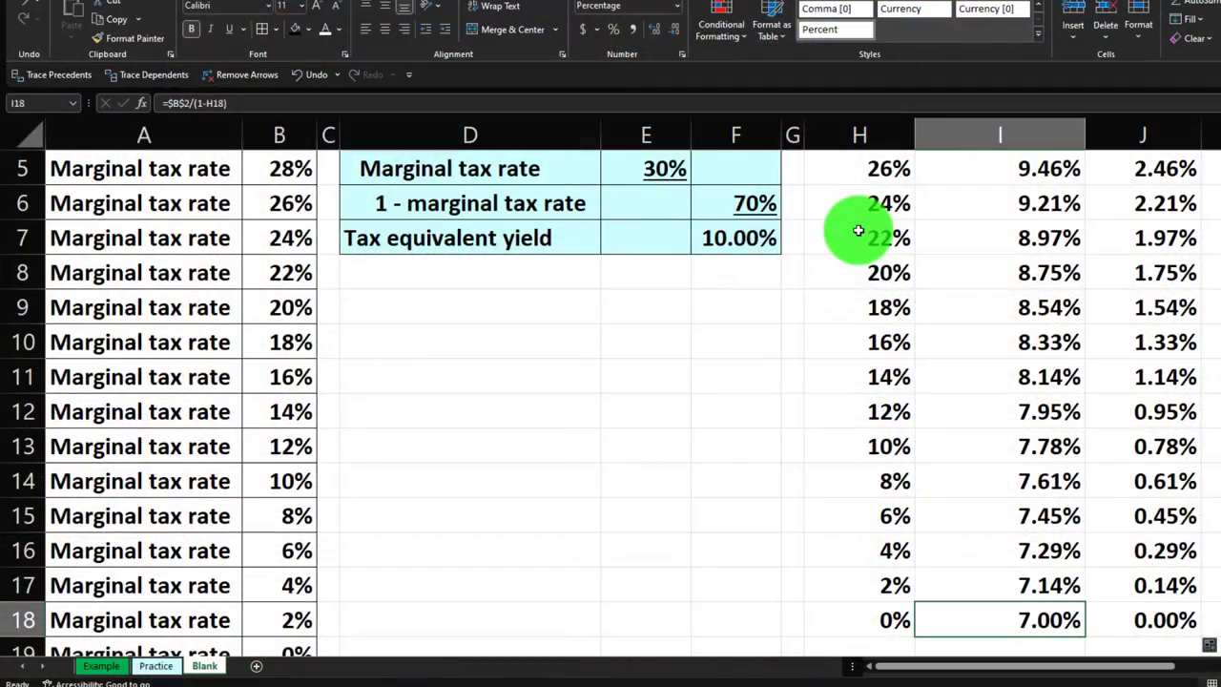
Compare the tax equivalent yield and difference at the 0% marginal tax rate with the municipal bond yield
{"action": "key", "text": "Left"}
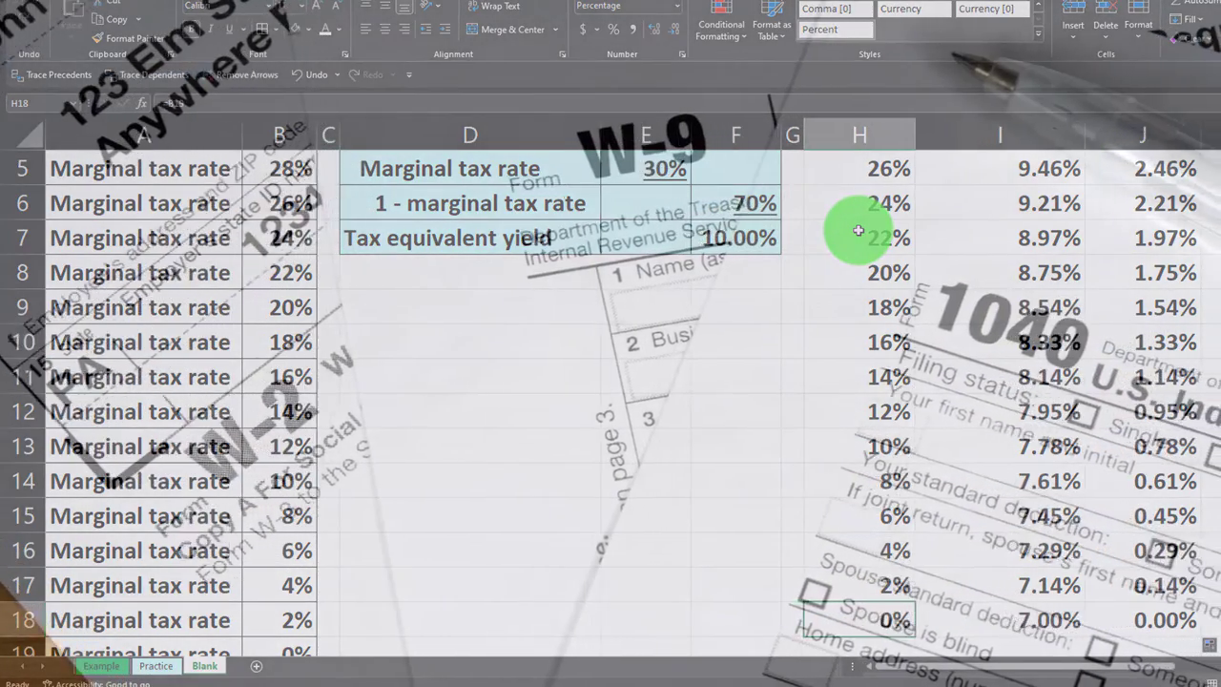
{"action": "key", "text": "Right"}
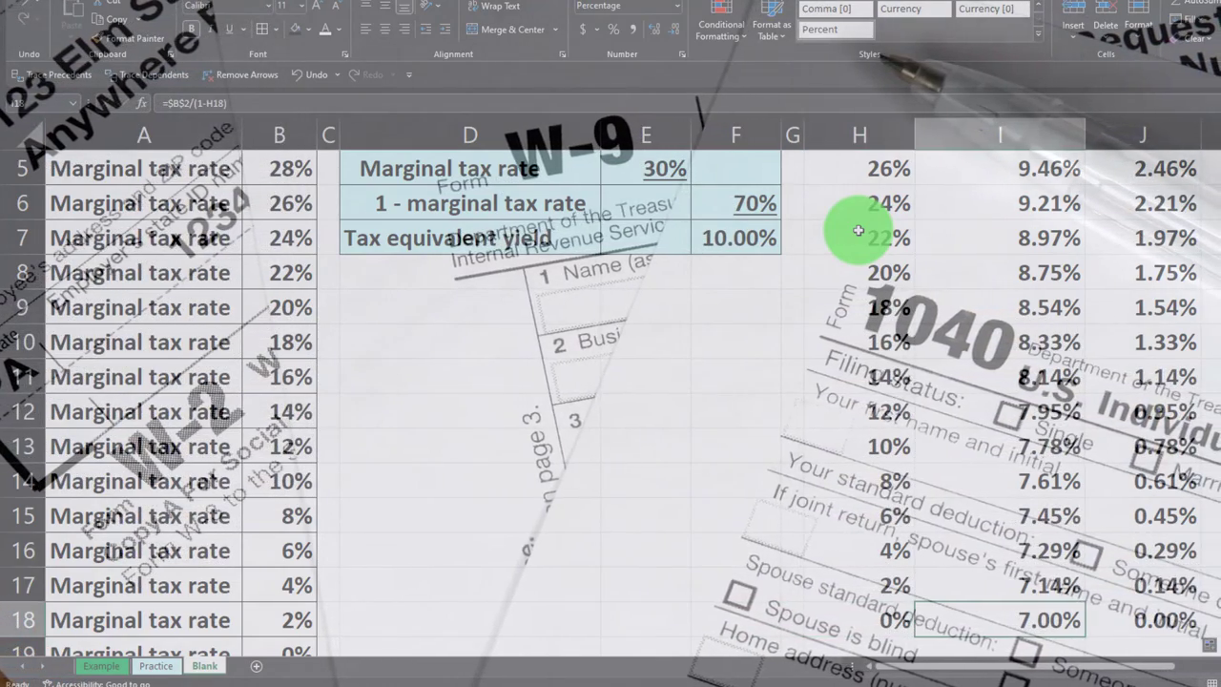
{"action": "scroll", "coordinate": [610, 234], "scroll_direction": "up", "scroll_amount": 2}
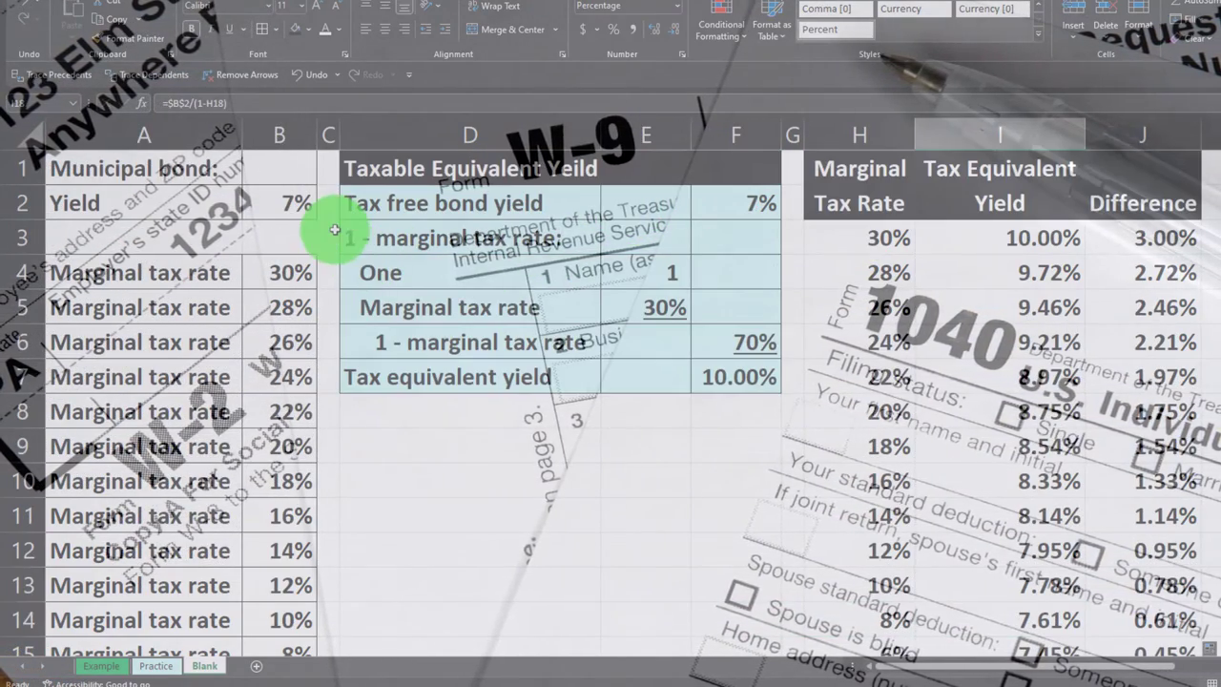
{"action": "scroll", "coordinate": [624, 388], "scroll_direction": "down", "scroll_amount": 2}
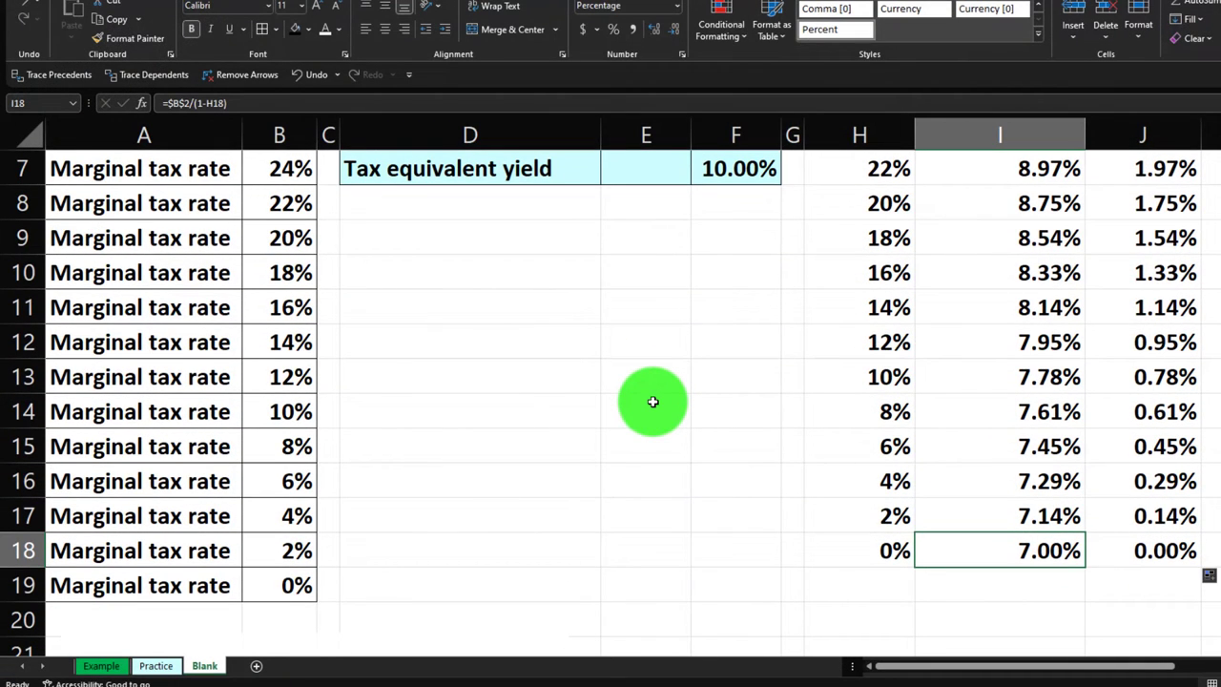
{"action": "scroll", "coordinate": [652, 402], "scroll_direction": "up", "scroll_amount": 2}
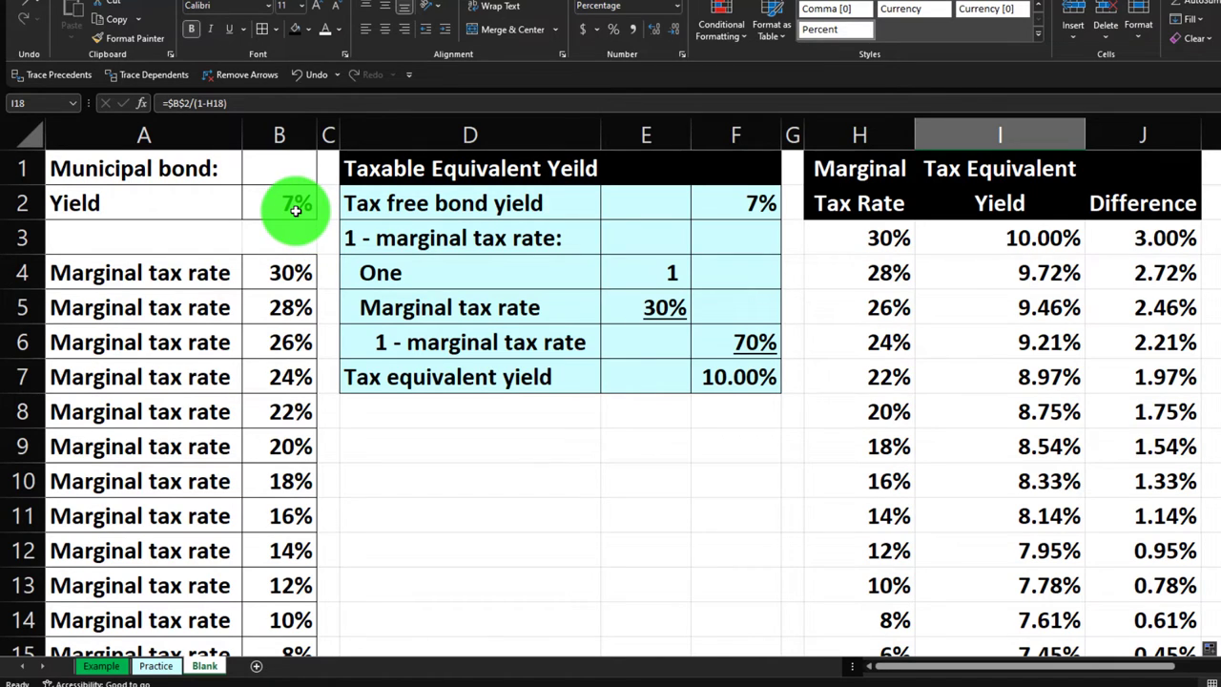
{"action": "scroll", "coordinate": [741, 464], "scroll_direction": "down", "scroll_amount": 2}
{"action": "left_click", "coordinate": [837, 549]}
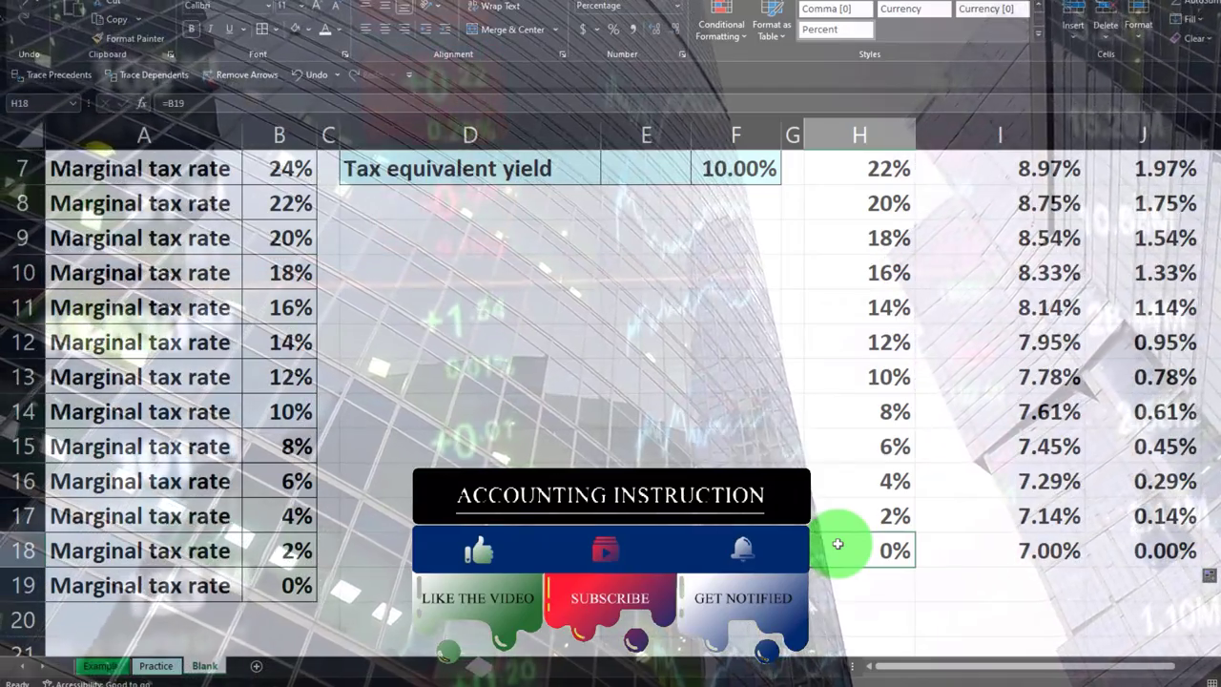
{"action": "scroll", "coordinate": [837, 543], "scroll_direction": "up", "scroll_amount": 2}
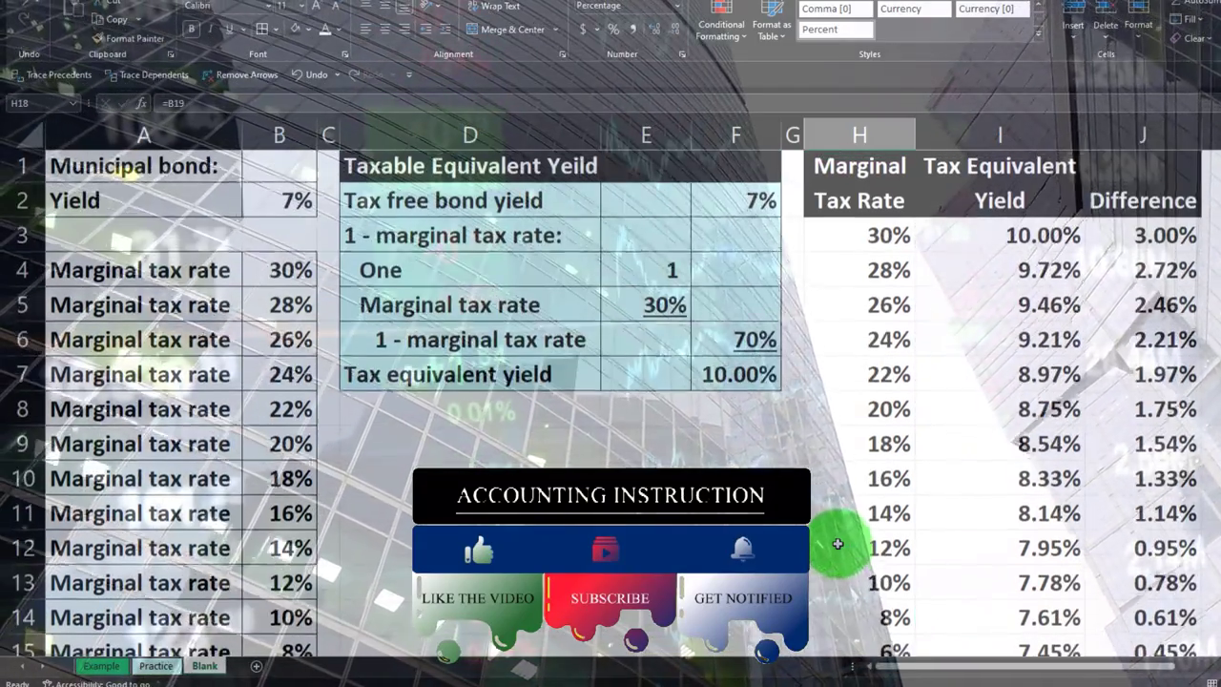
Apply borders and a light blue fill to the table cells H3:J18
{"action": "left_click", "coordinate": [863, 238]}
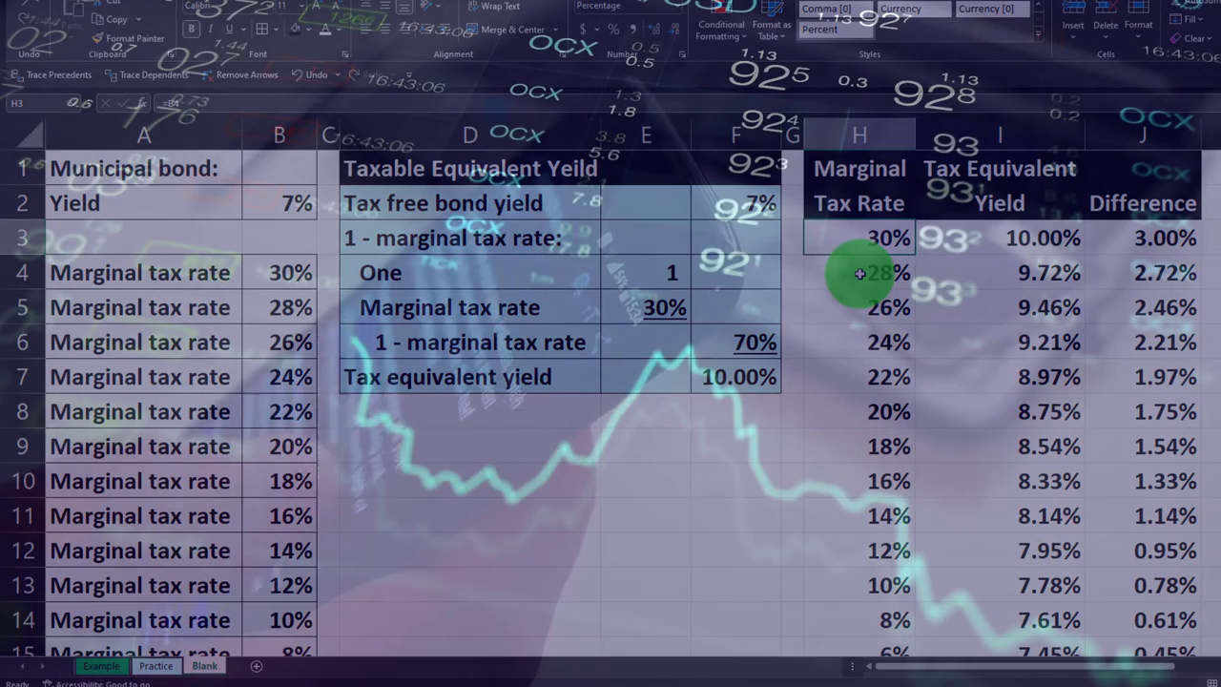
{"action": "left_click_drag", "start_coordinate": [867, 243], "coordinate": [1112, 662]}
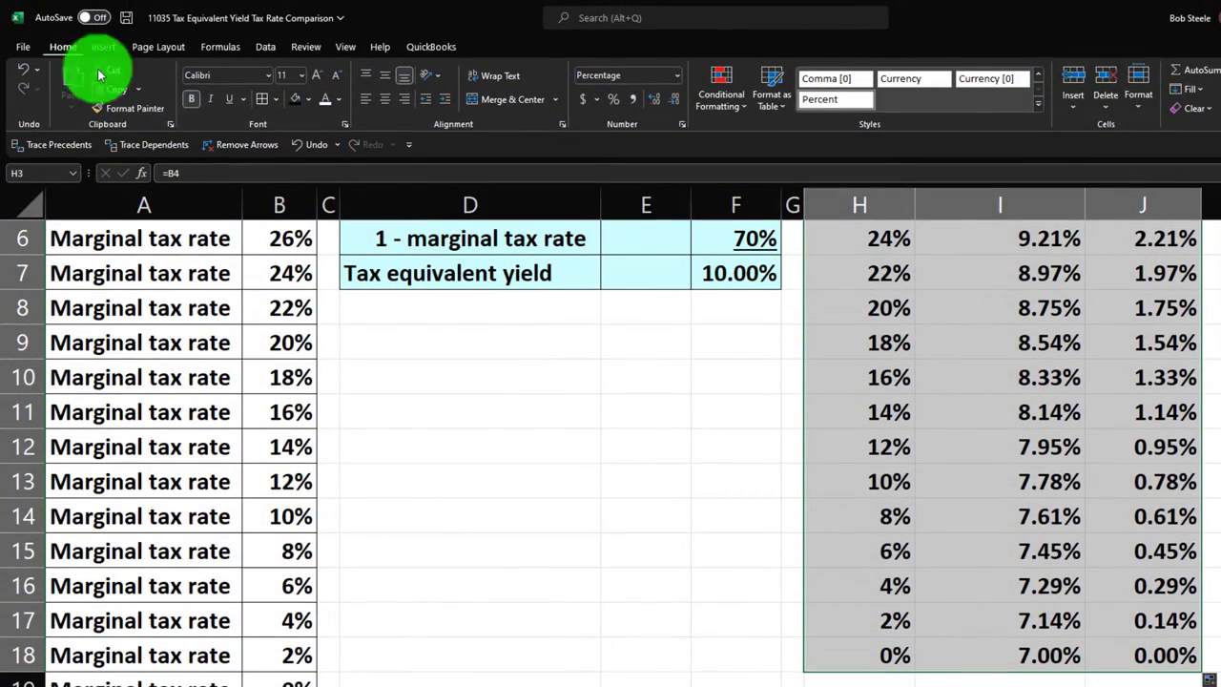
{"action": "scroll", "coordinate": [260, 107], "scroll_direction": "up", "scroll_amount": 2}
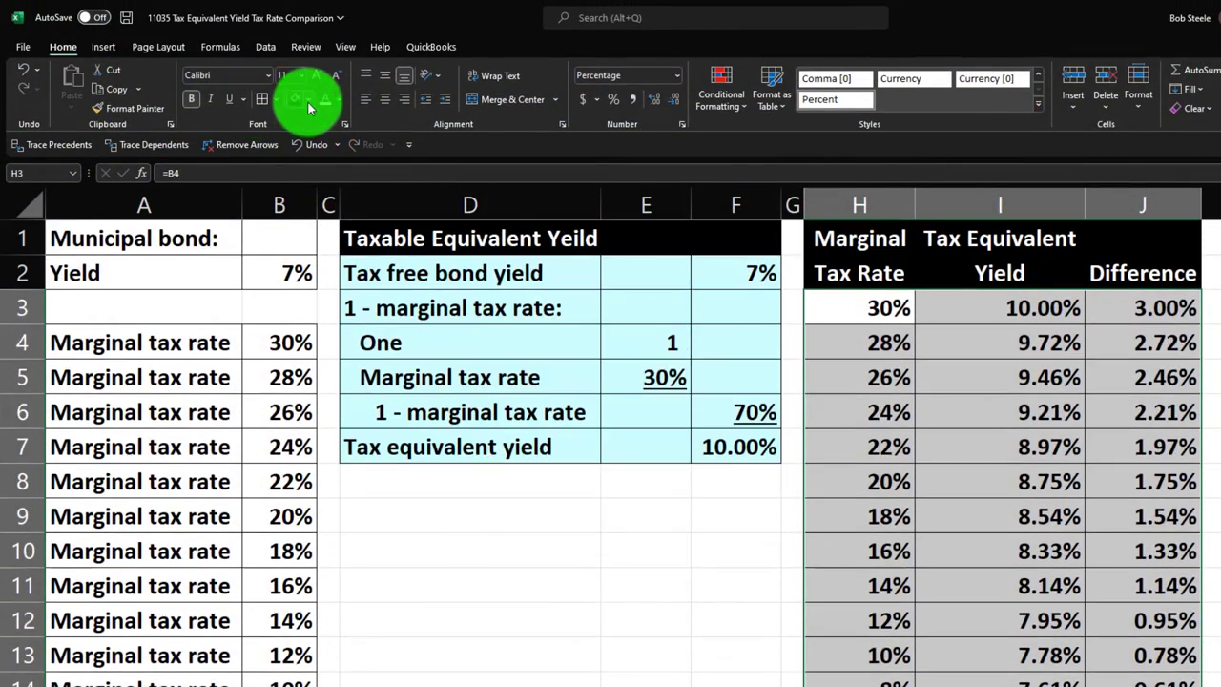
{"action": "left_click", "coordinate": [308, 107]}
{"action": "left_click", "coordinate": [293, 278]}
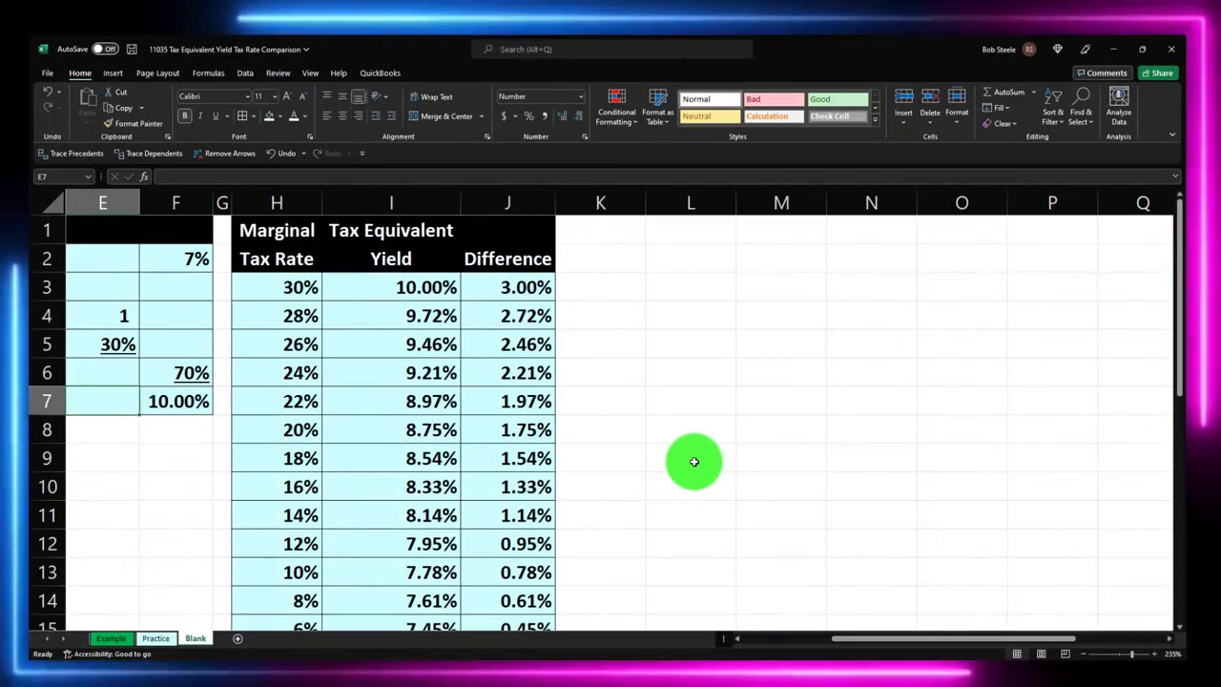
Insert a Scatter with Smooth Lines and Markers chart from H3:I18 and place it beside the table, starting at column K
{"action": "left_click", "coordinate": [290, 287]}
{"action": "left_click_drag", "start_coordinate": [294, 278], "coordinate": [393, 572]}
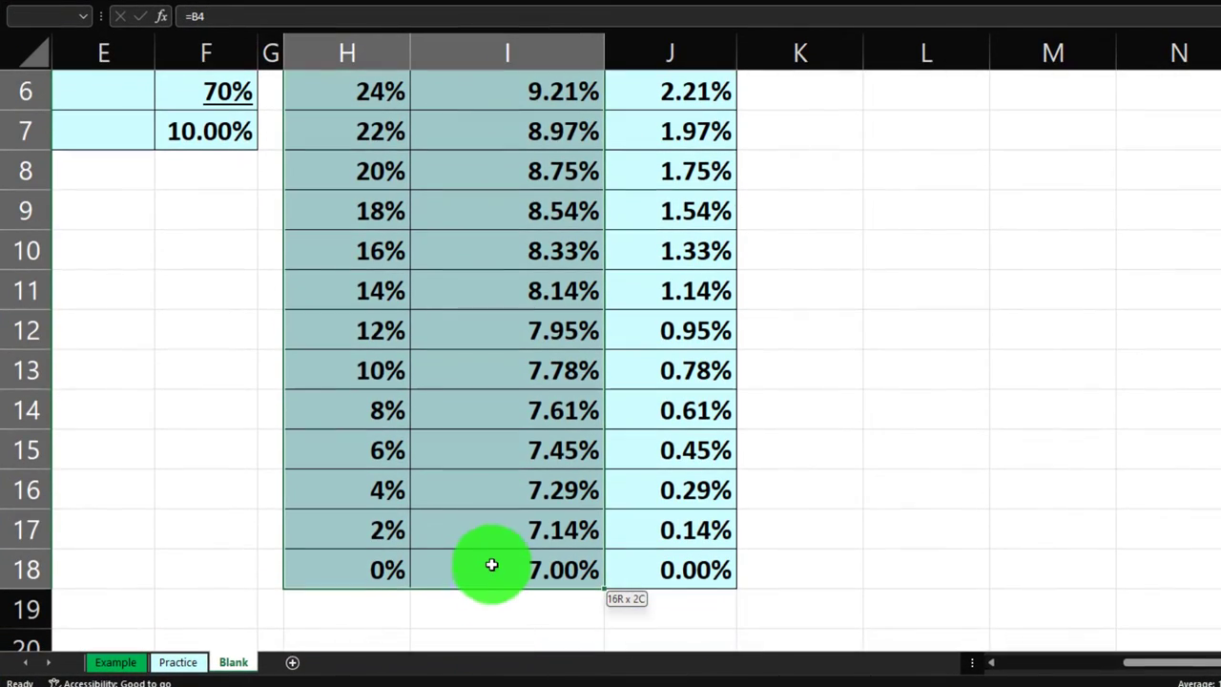
{"action": "left_click_drag", "start_coordinate": [491, 561], "coordinate": [491, 564]}
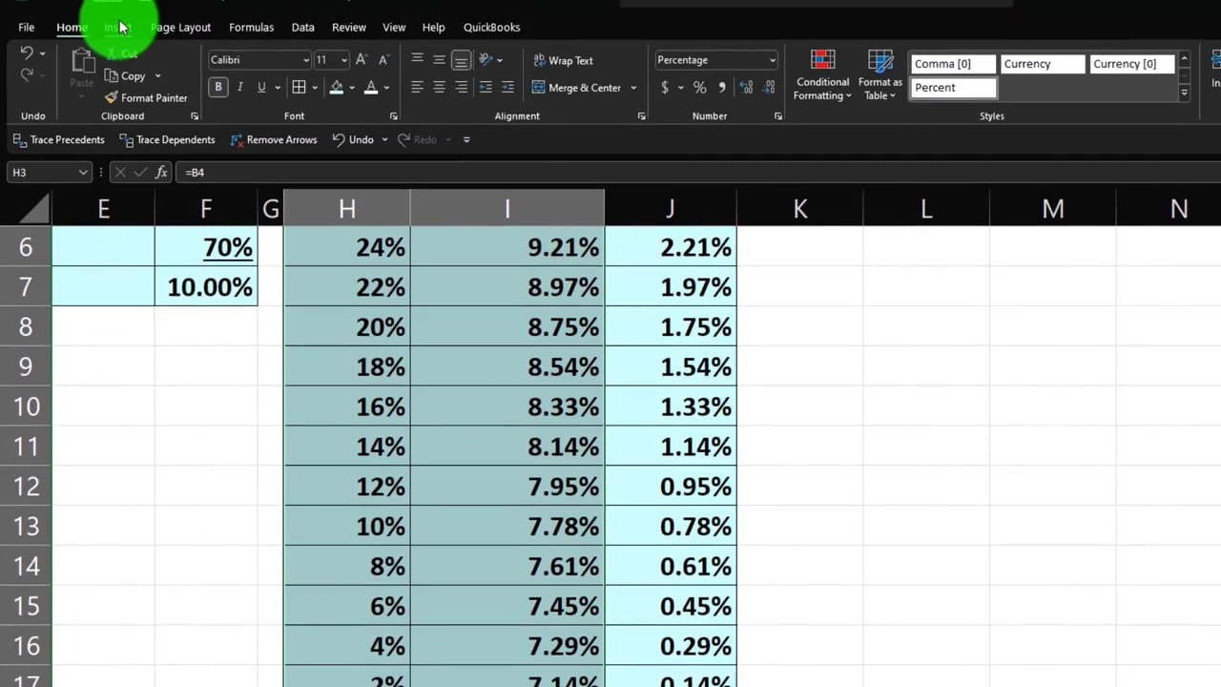
{"action": "left_click", "coordinate": [120, 26]}
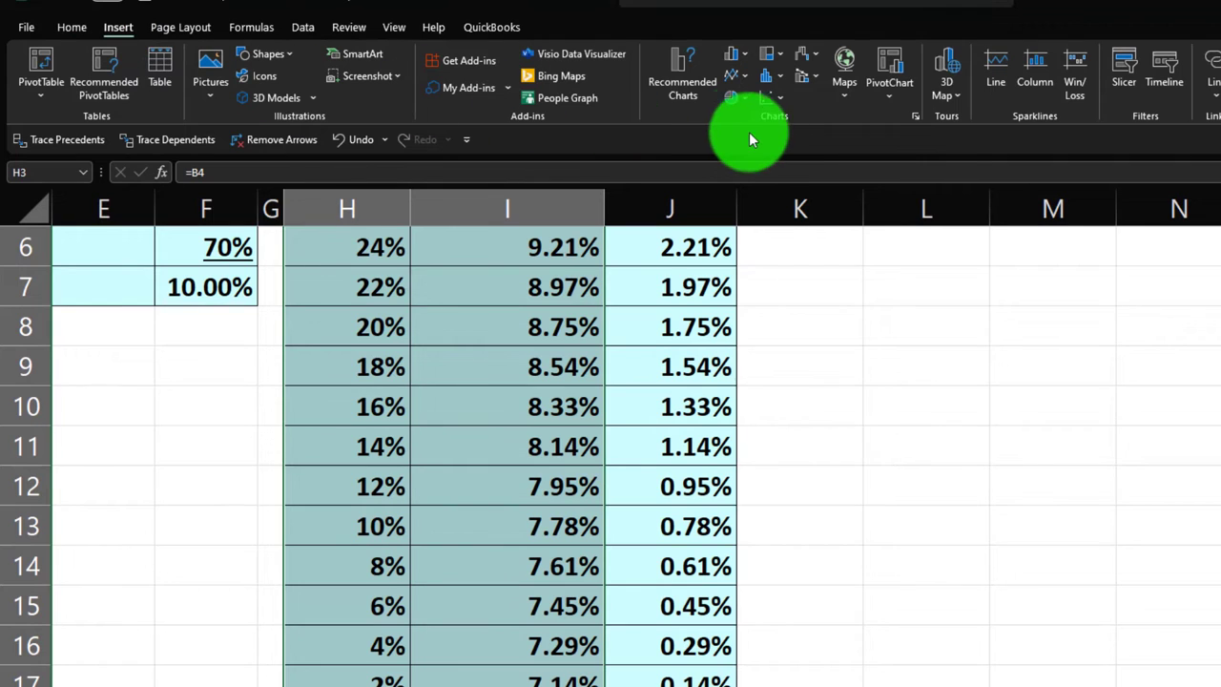
{"action": "left_click", "coordinate": [782, 103]}
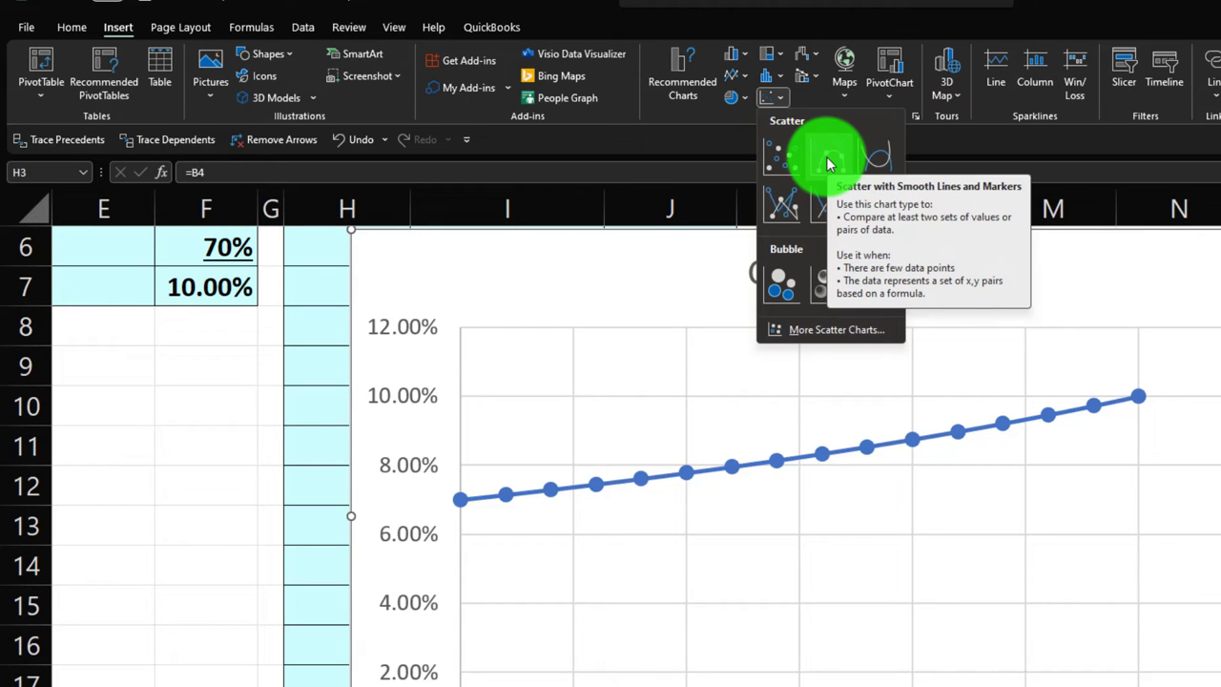
{"action": "left_click", "coordinate": [828, 163]}
{"action": "scroll", "coordinate": [216, 419], "scroll_direction": "up", "scroll_amount": 2}
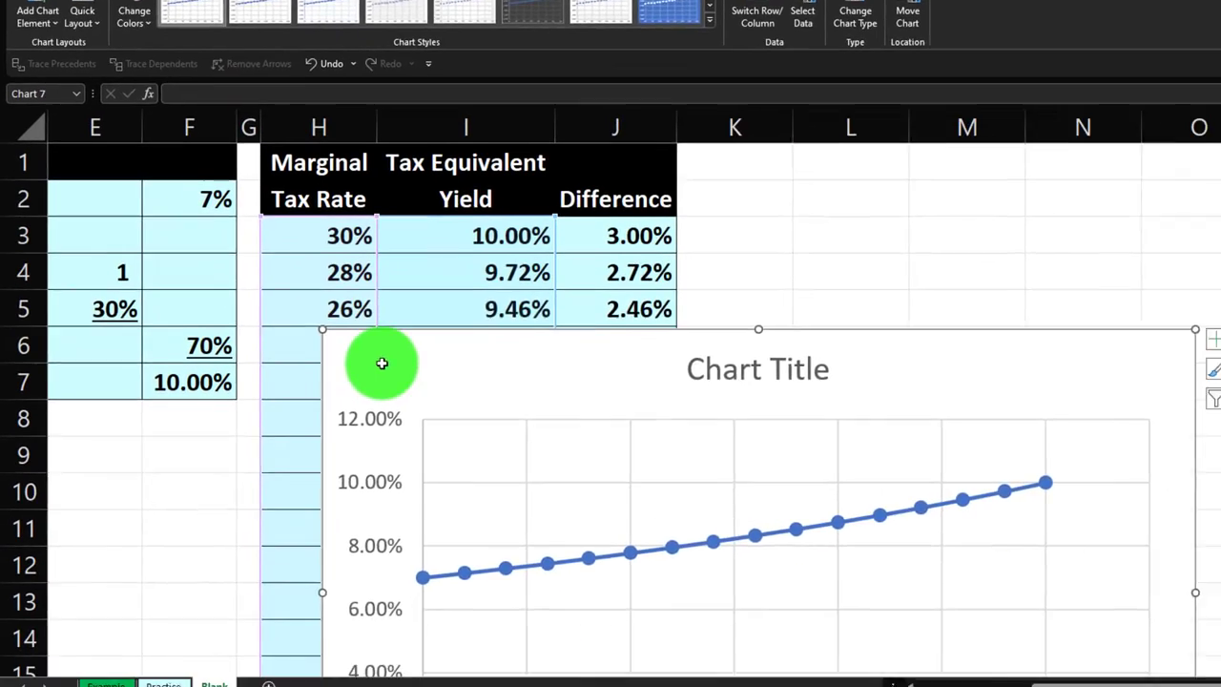
{"action": "left_click_drag", "start_coordinate": [390, 362], "coordinate": [744, 182]}
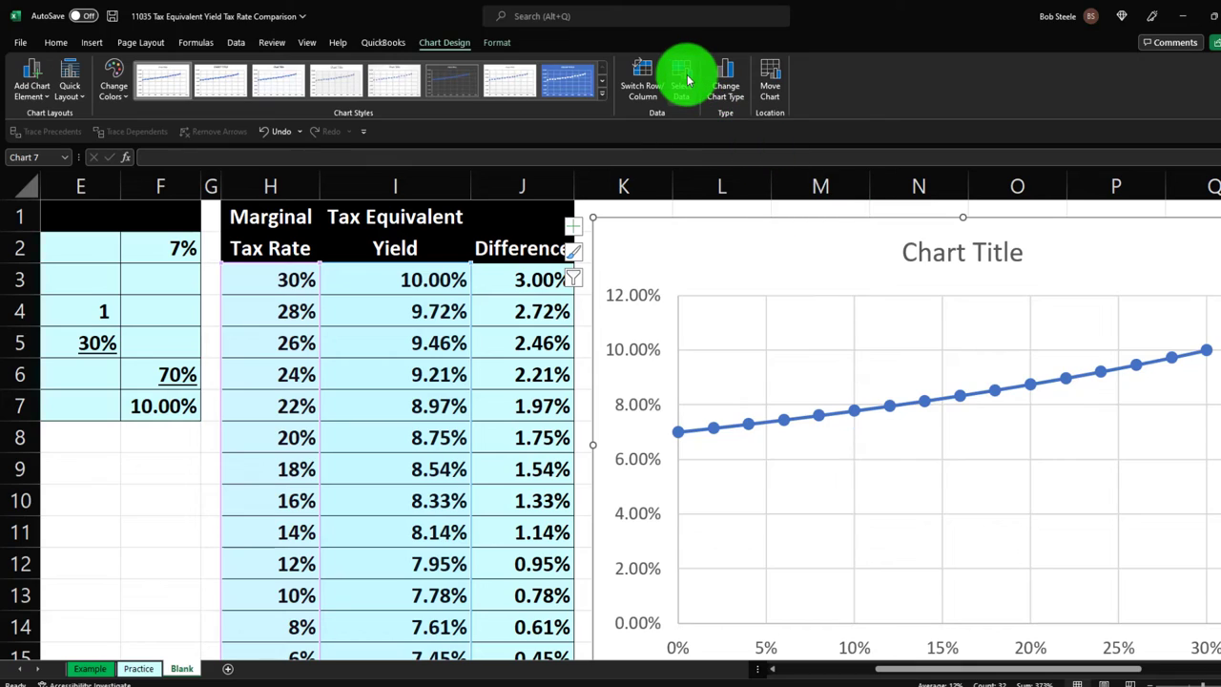
Check which cell ranges the chart's series uses for its X and Y values in the data source settings
{"action": "left_click", "coordinate": [687, 81]}
{"action": "left_click", "coordinate": [820, 399]}
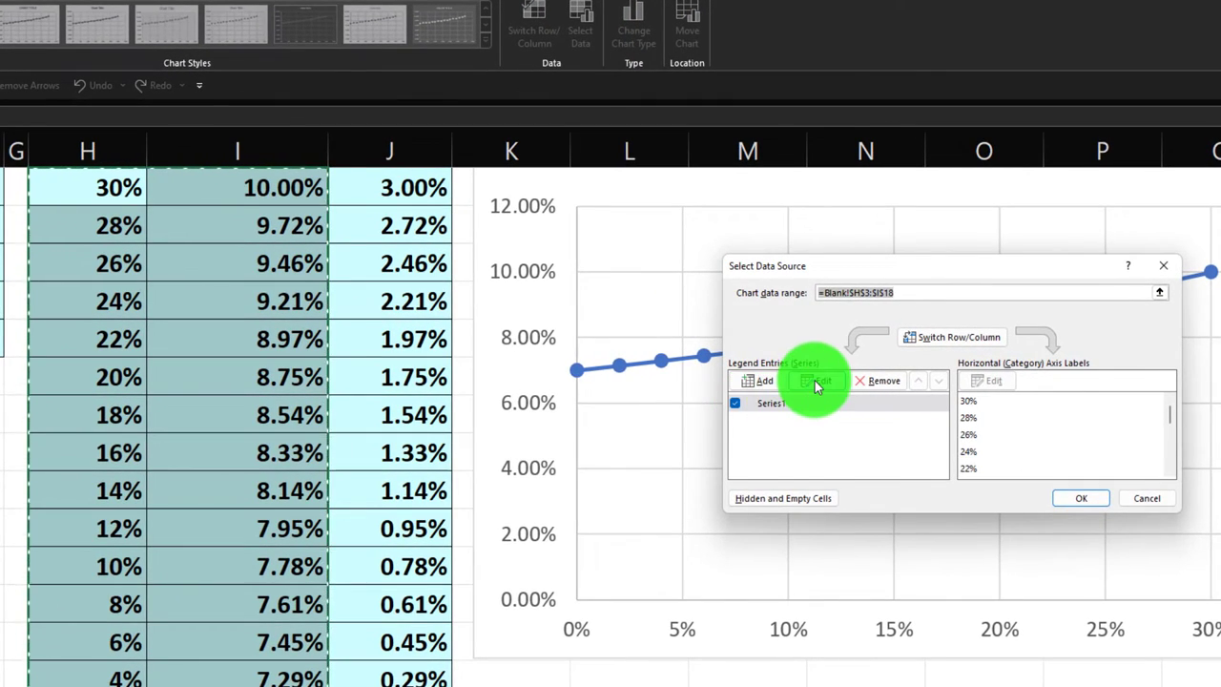
{"action": "left_click", "coordinate": [814, 380]}
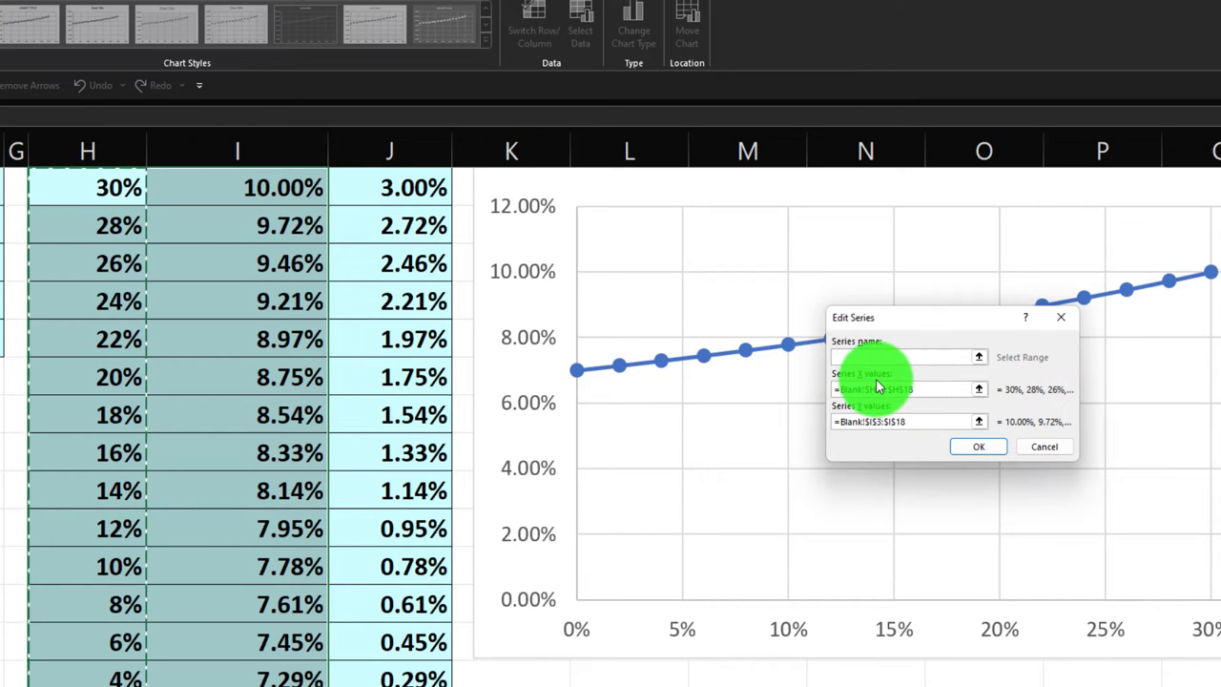
{"action": "scroll", "coordinate": [305, 423], "scroll_direction": "up", "scroll_amount": 1}
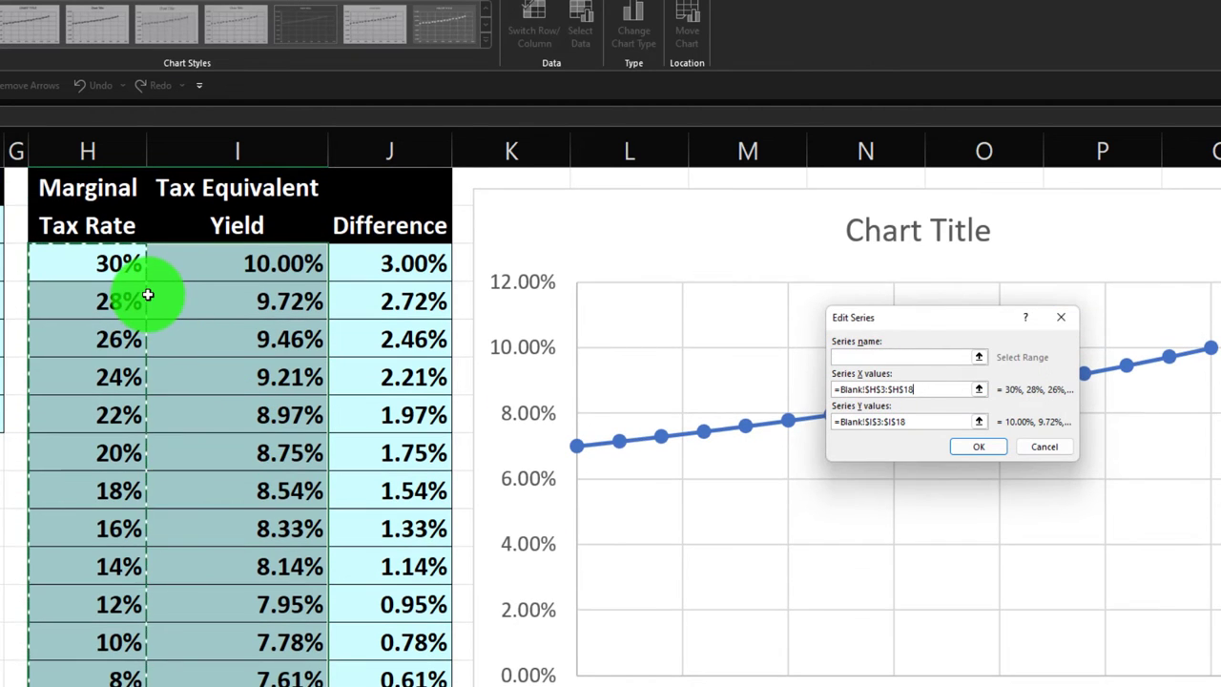
{"action": "scroll", "coordinate": [144, 298], "scroll_direction": "down", "scroll_amount": 1}
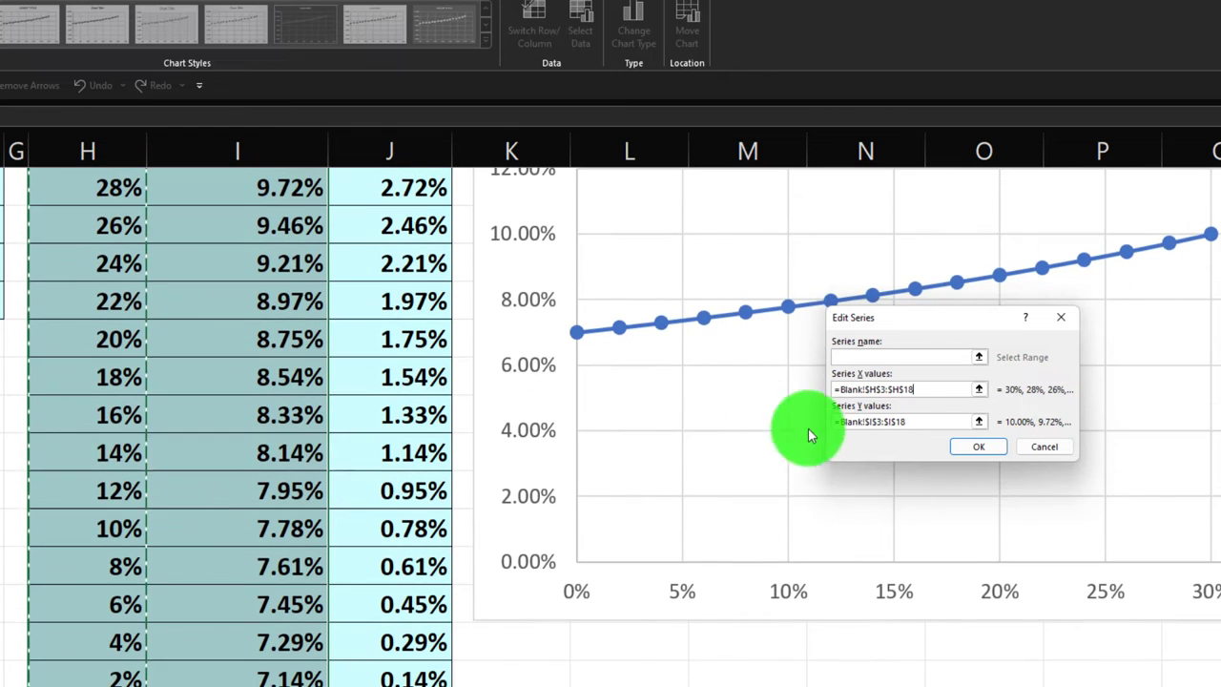
{"action": "scroll", "coordinate": [913, 418], "scroll_direction": "up", "scroll_amount": 1}
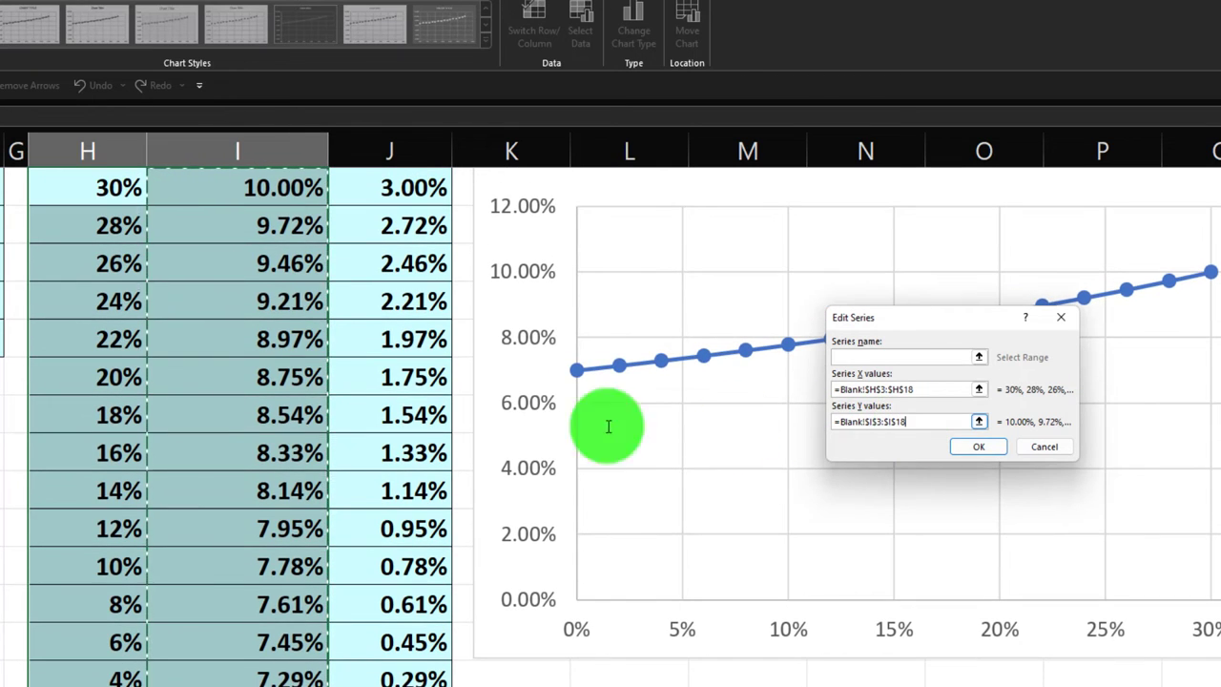
{"action": "scroll", "coordinate": [367, 360], "scroll_direction": "up", "scroll_amount": 1}
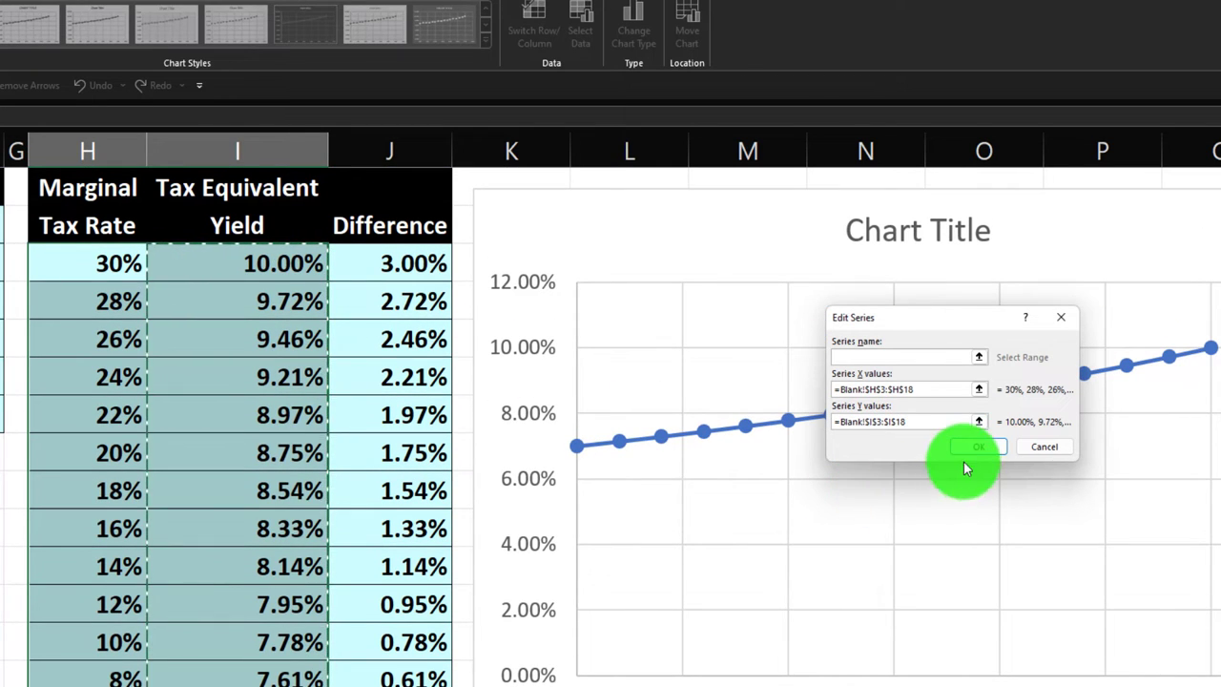
{"action": "left_click", "coordinate": [972, 450]}
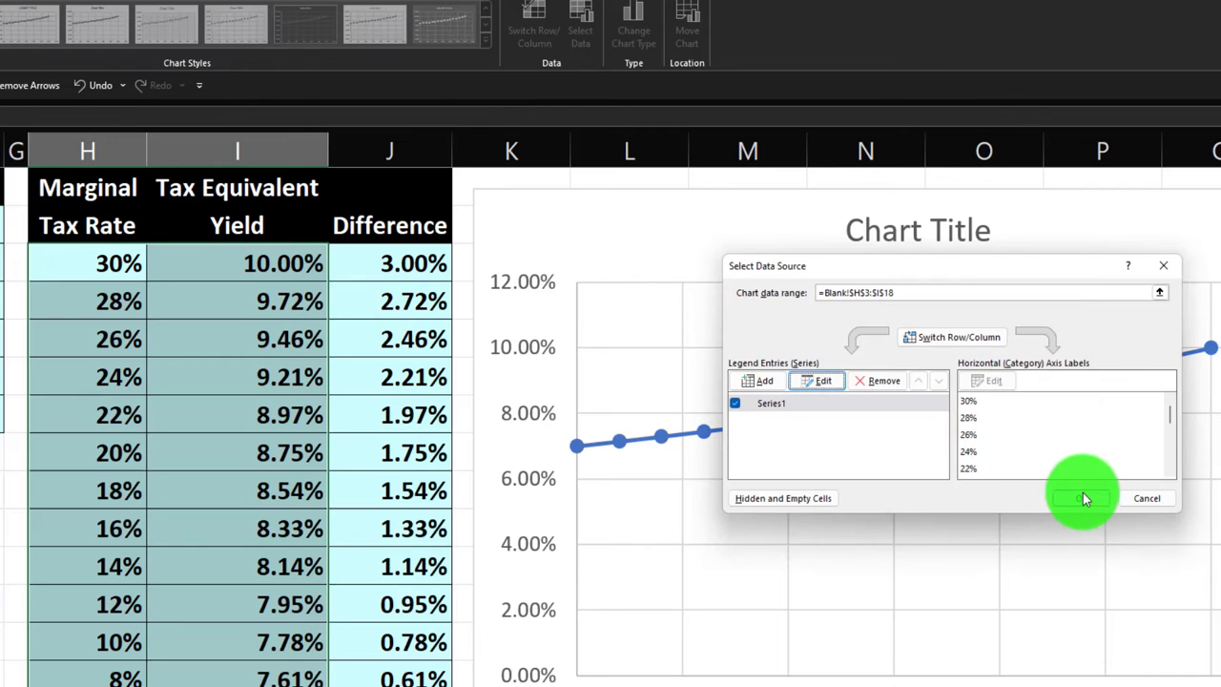
{"action": "left_click", "coordinate": [1077, 498]}
Add axis titles to the chart and link the vertical axis title to the Tax Equivalent heading with =Blank!$I$1
{"action": "scroll", "coordinate": [611, 410], "scroll_direction": "right", "scroll_amount": 2}
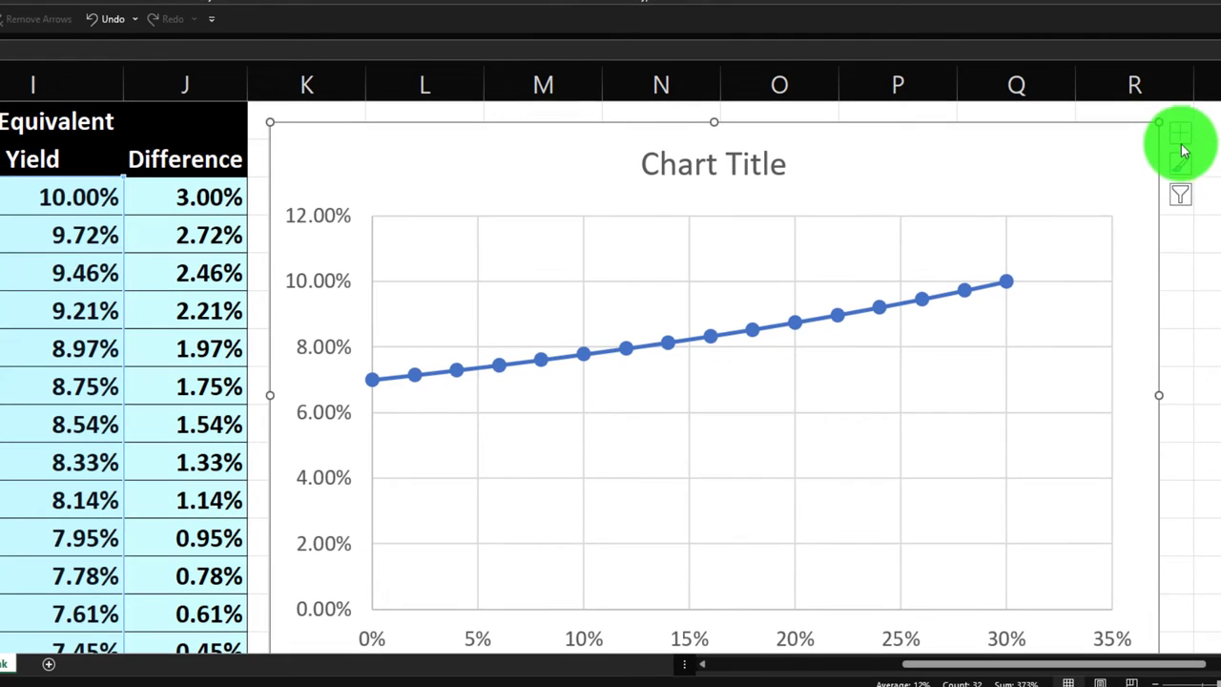
{"action": "left_click", "coordinate": [1181, 138]}
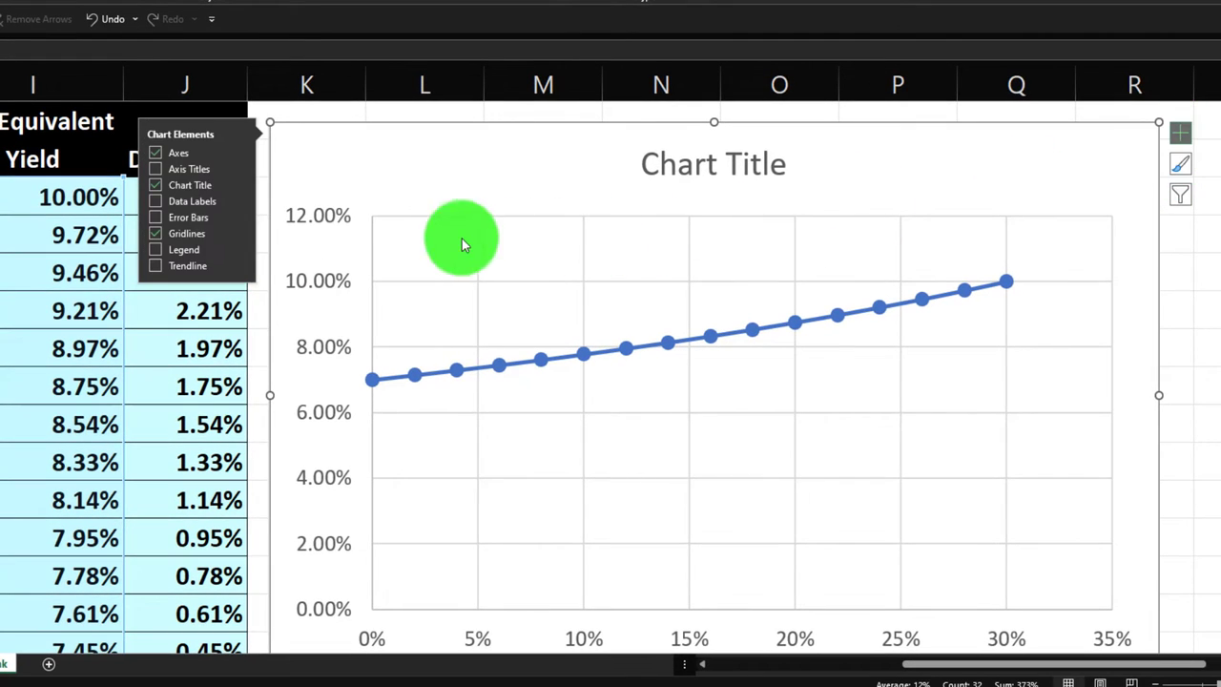
{"action": "left_click", "coordinate": [155, 171]}
{"action": "left_click_drag", "start_coordinate": [273, 338], "coordinate": [294, 403]}
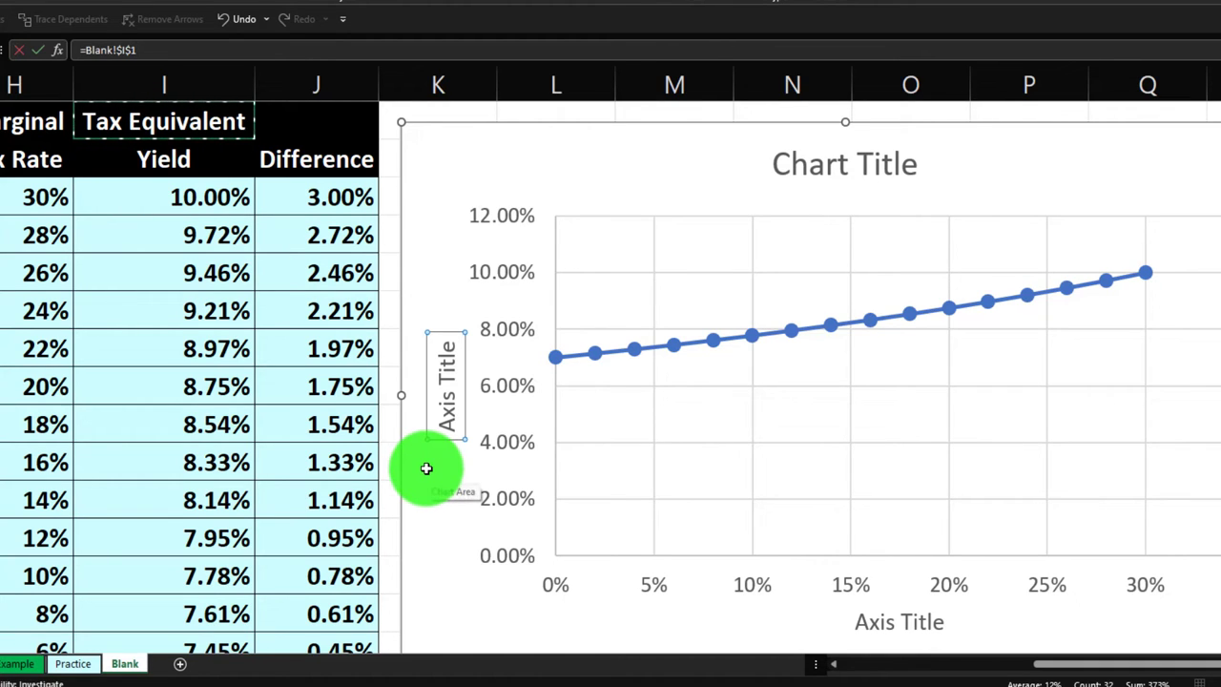
{"action": "key", "text": "Return"}
{"action": "scroll", "coordinate": [740, 484], "scroll_direction": "down", "scroll_amount": 2}
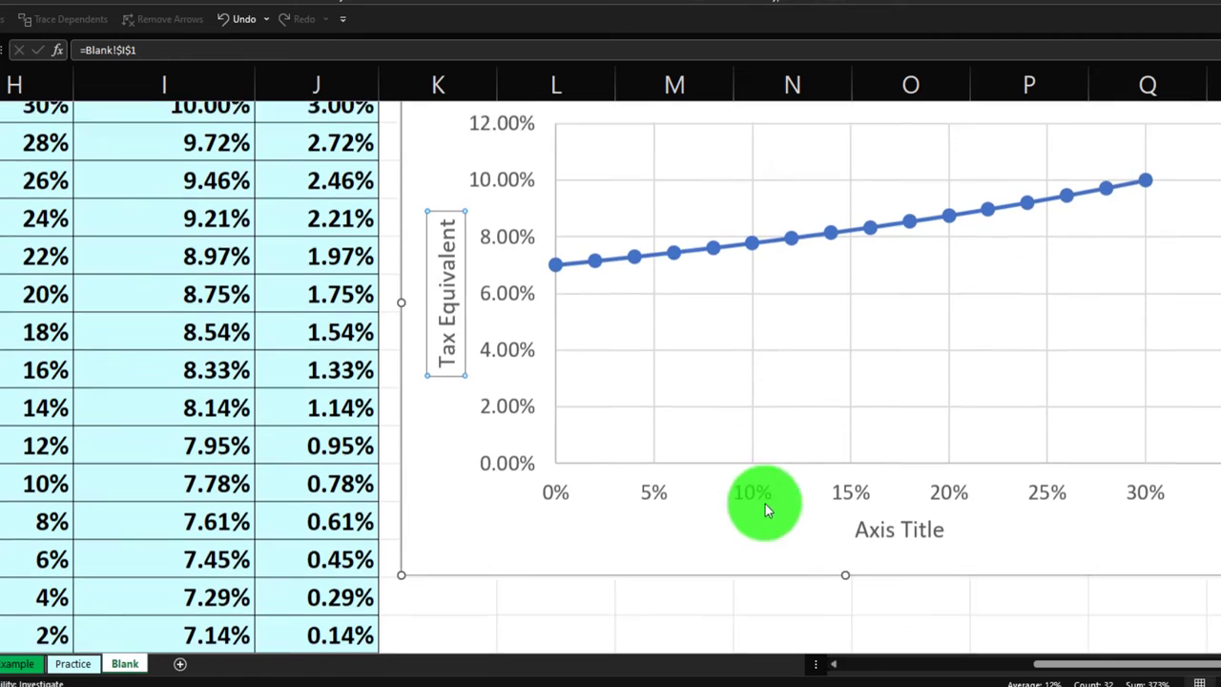
Link the horizontal axis title to the Tax Rate heading with =Blank!$H$2 and delete the chart title
{"action": "left_click", "coordinate": [882, 525]}
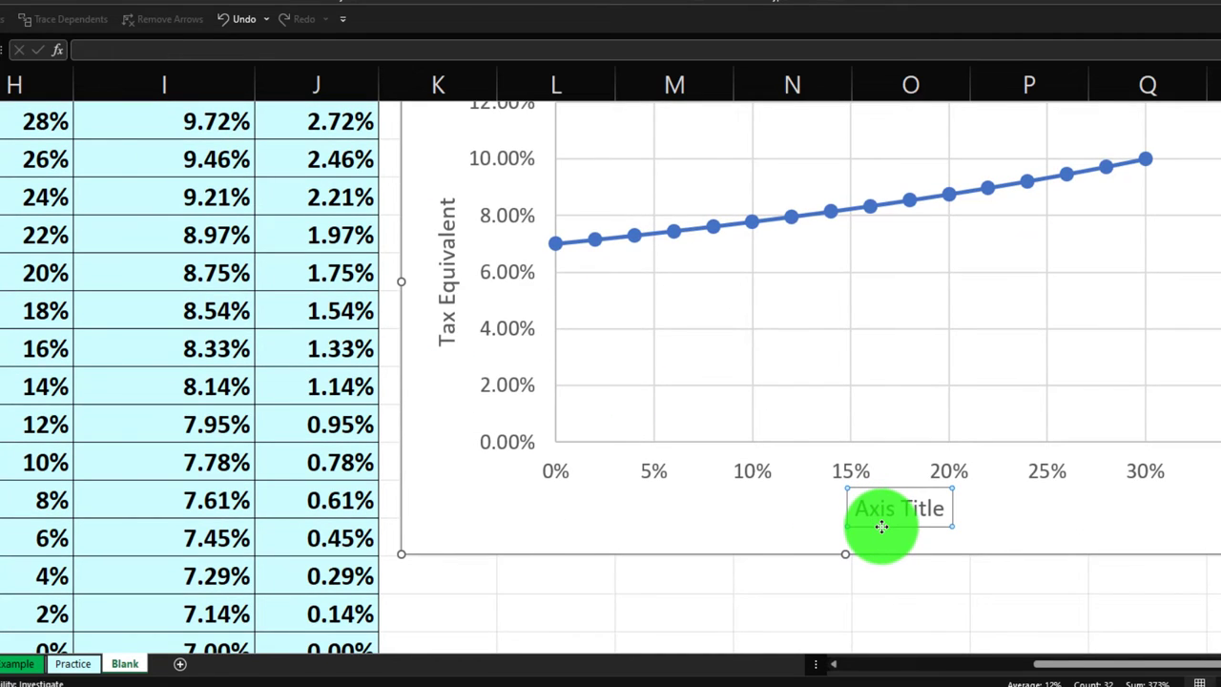
{"action": "scroll", "coordinate": [270, 486], "scroll_direction": "up", "scroll_amount": 2}
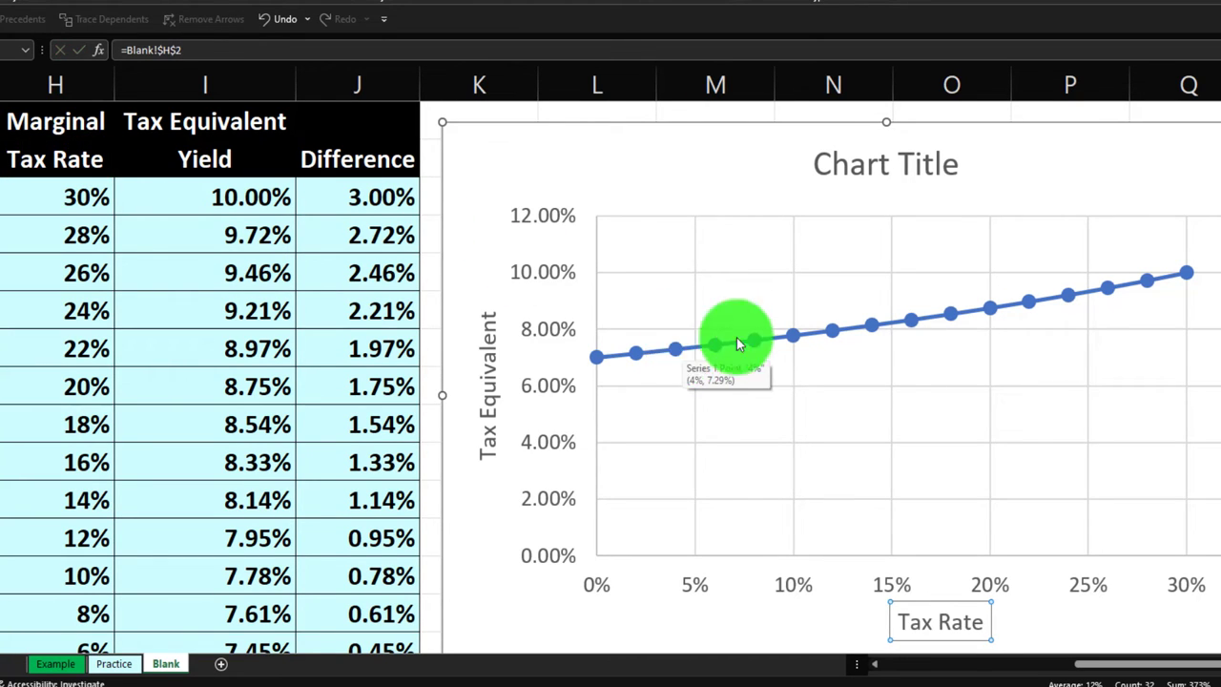
{"action": "left_click", "coordinate": [963, 159]}
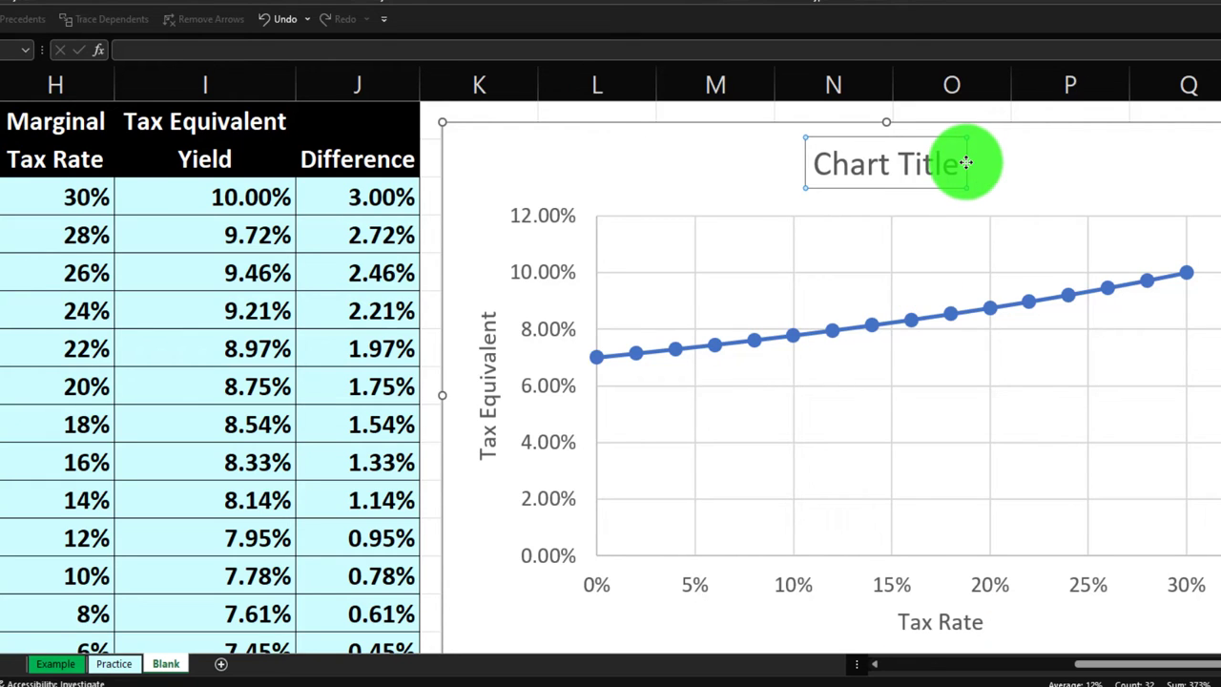
{"action": "key", "text": "Delete"}
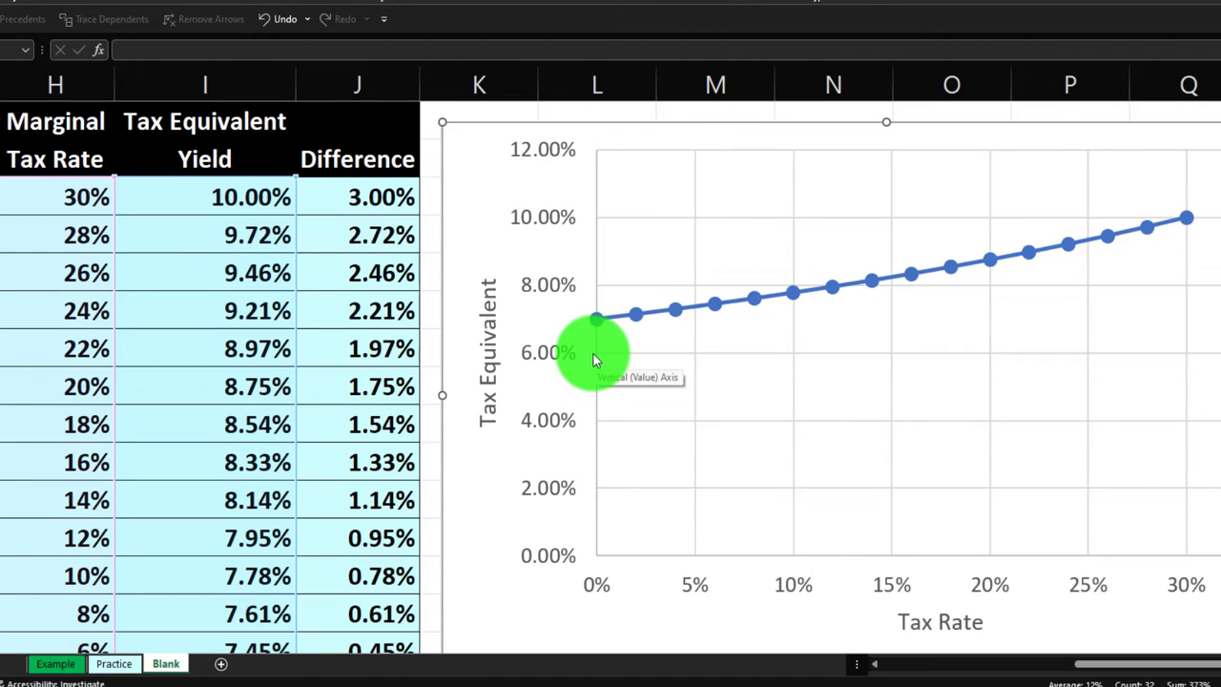
Set the minimum bound of the chart's vertical axis to 0.06
{"action": "left_click", "coordinate": [539, 283]}
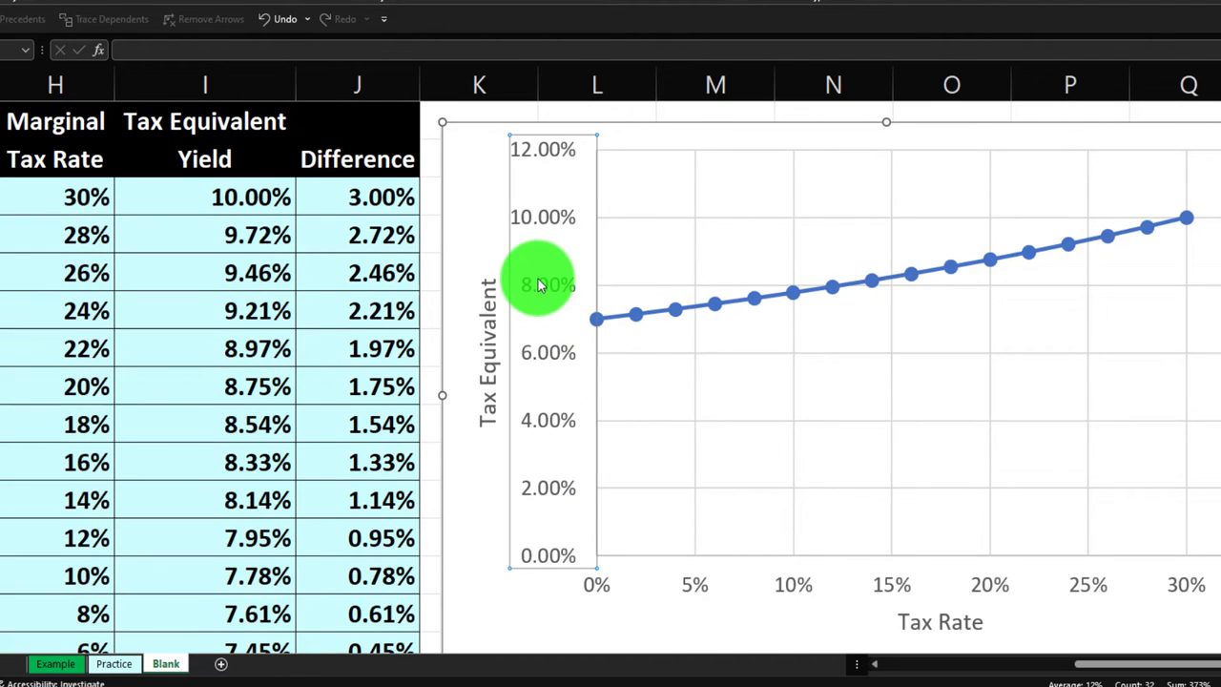
{"action": "double_click", "coordinate": [509, 221]}
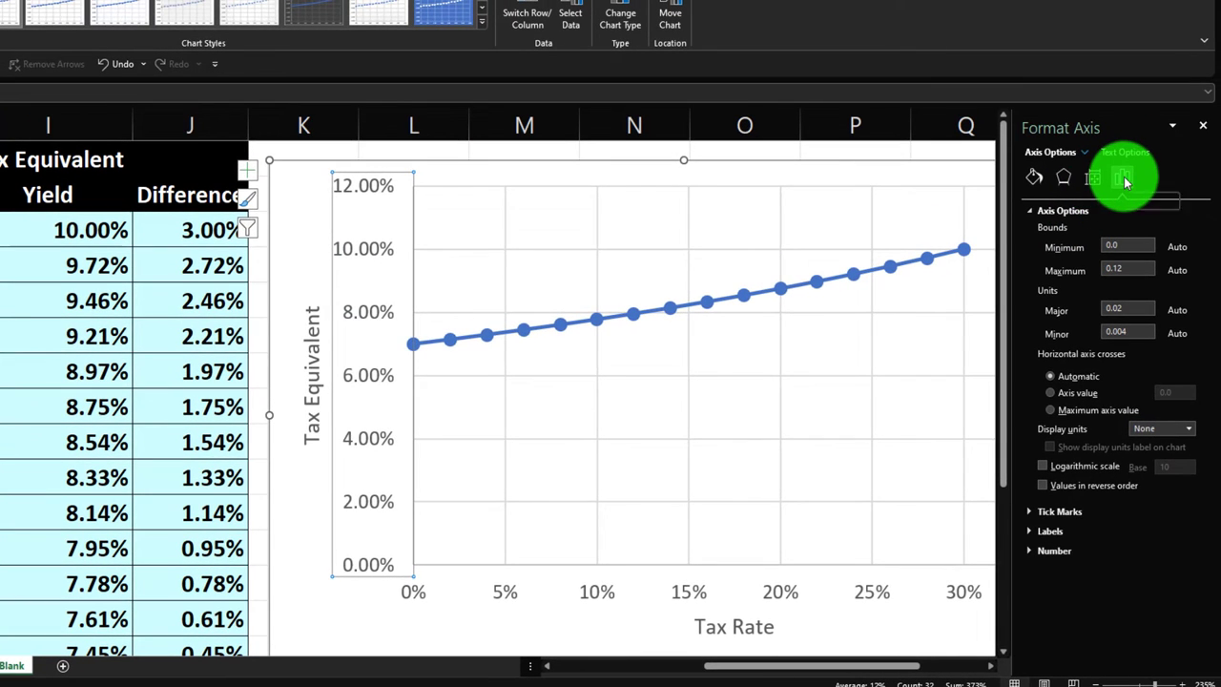
{"action": "left_click", "coordinate": [1128, 248]}
{"action": "type", "text": "6"}
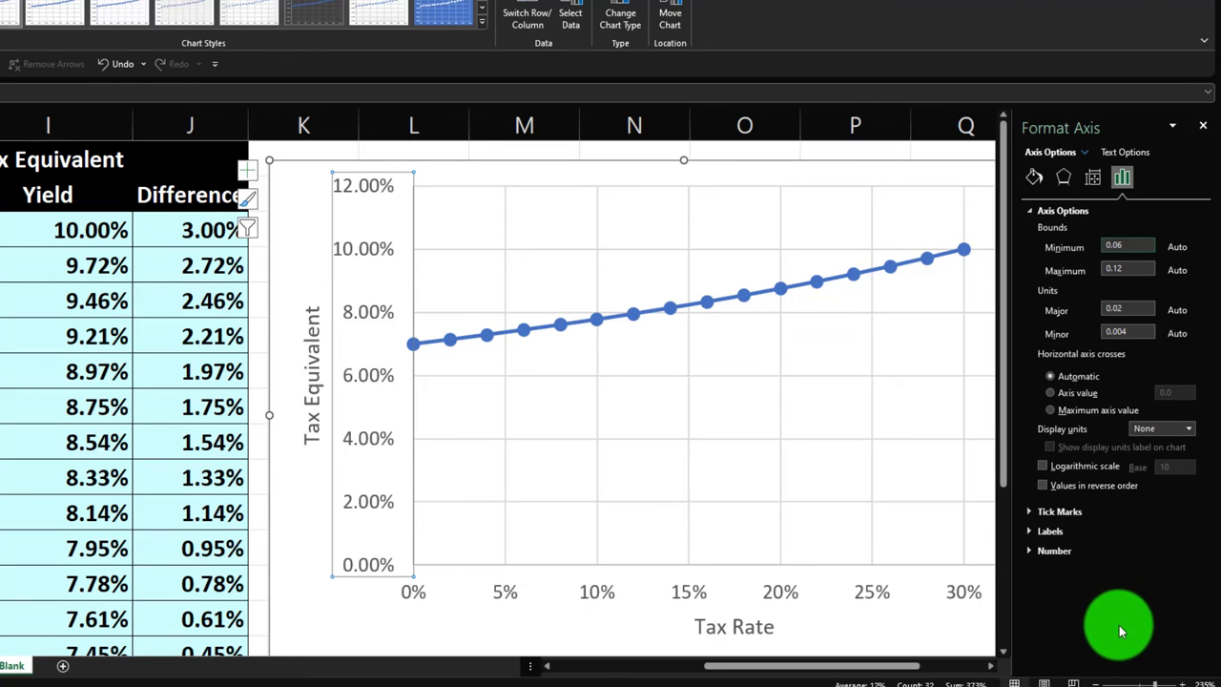
{"action": "left_click", "coordinate": [1122, 374]}
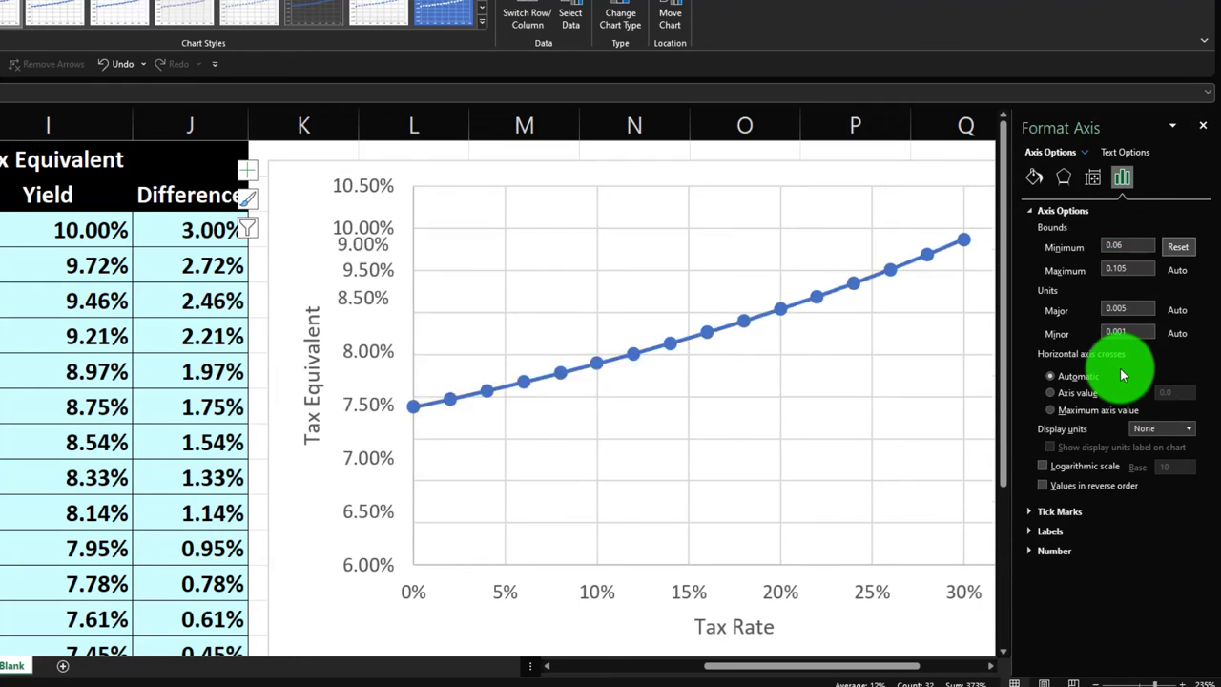
Set the maximum bound of the chart's horizontal axis to 0.3 and close the axis formatting settings
{"action": "left_click_drag", "start_coordinate": [858, 656], "coordinate": [879, 668]}
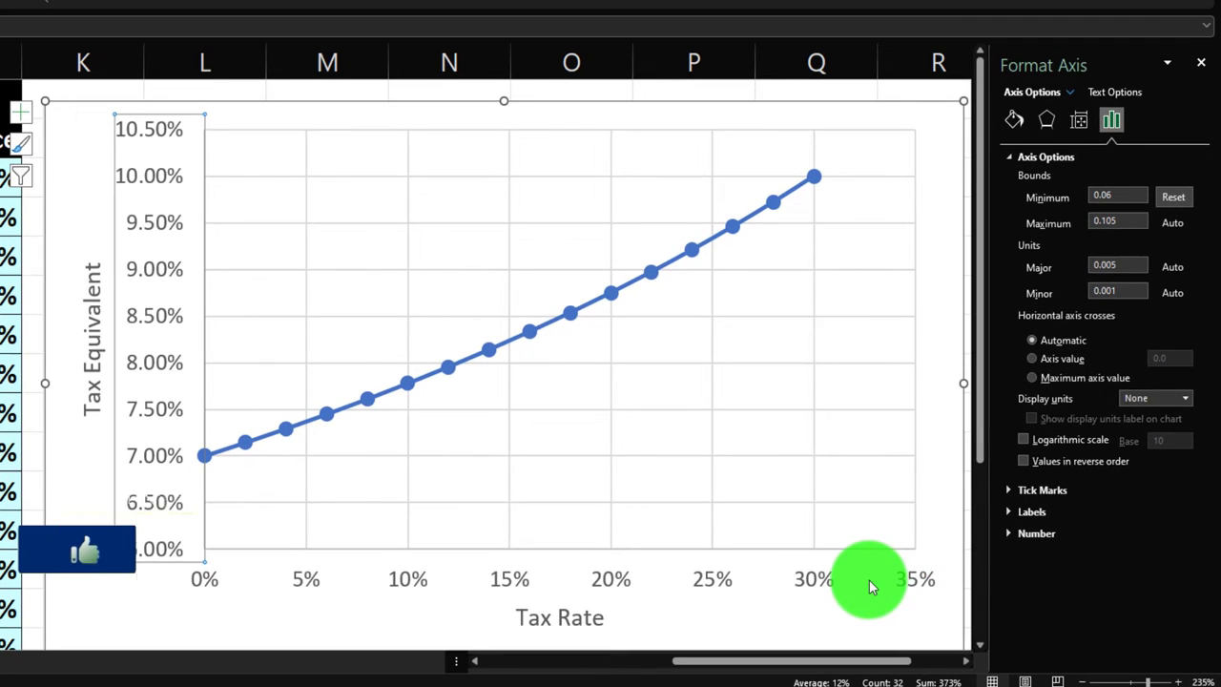
{"action": "left_click", "coordinate": [867, 588]}
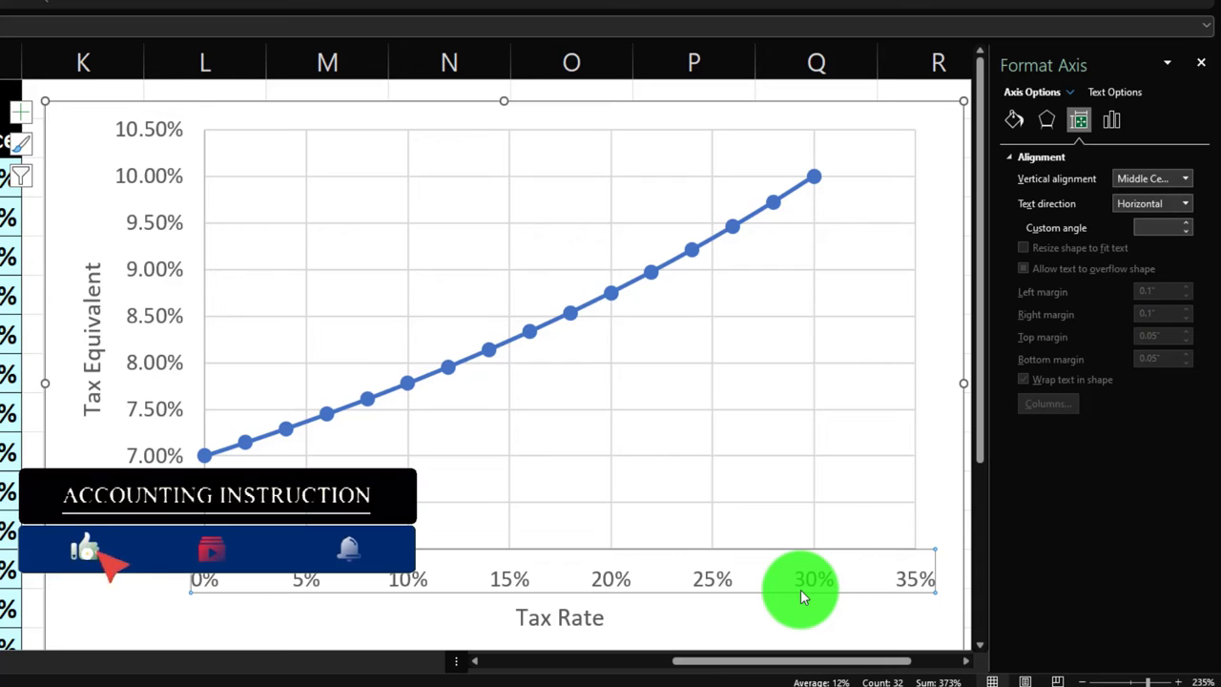
{"action": "left_click", "coordinate": [1112, 120]}
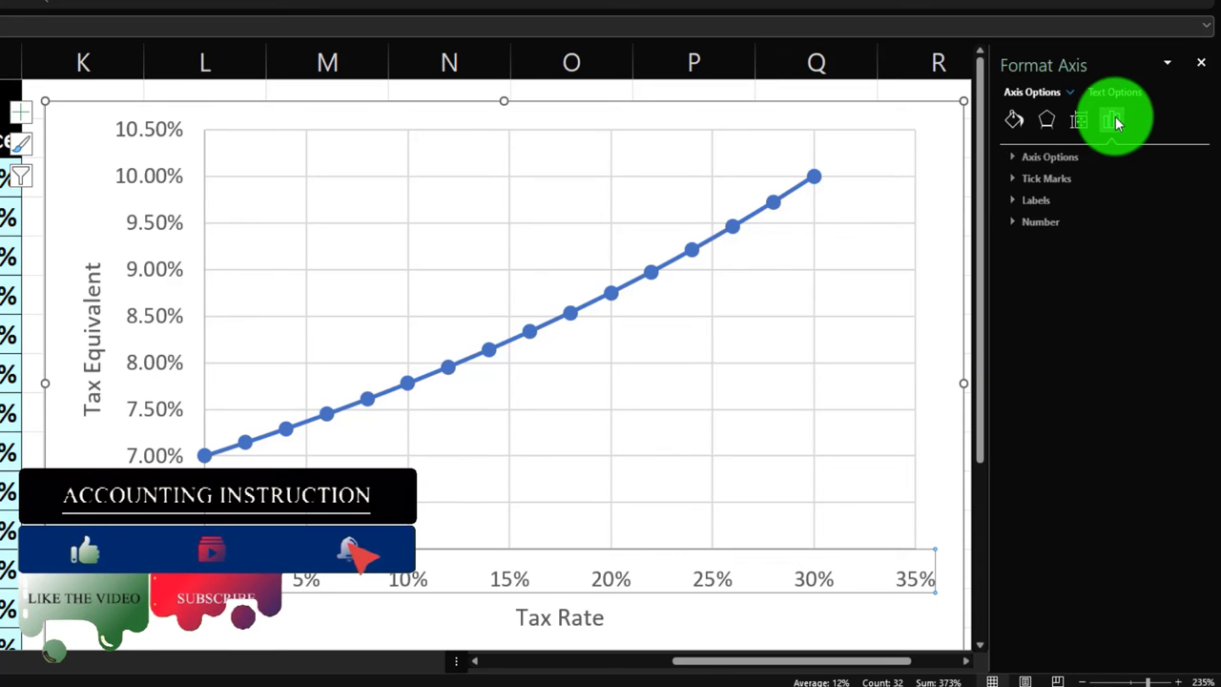
{"action": "left_click", "coordinate": [1008, 158]}
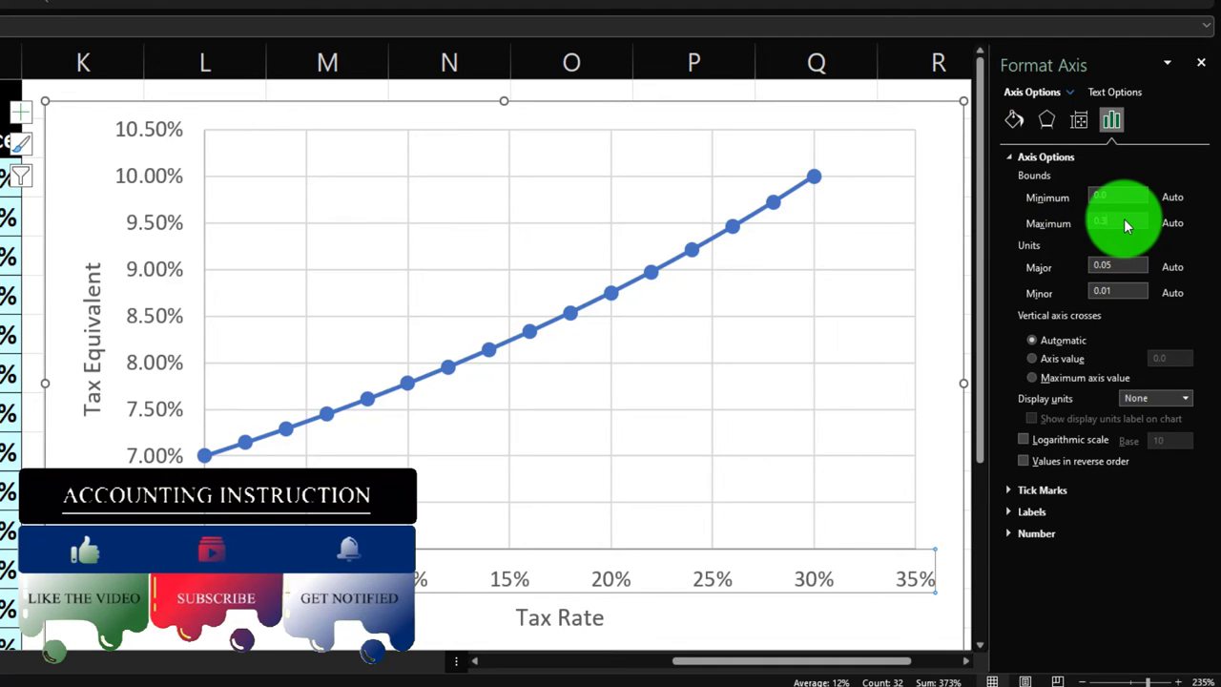
{"action": "key", "text": "Return"}
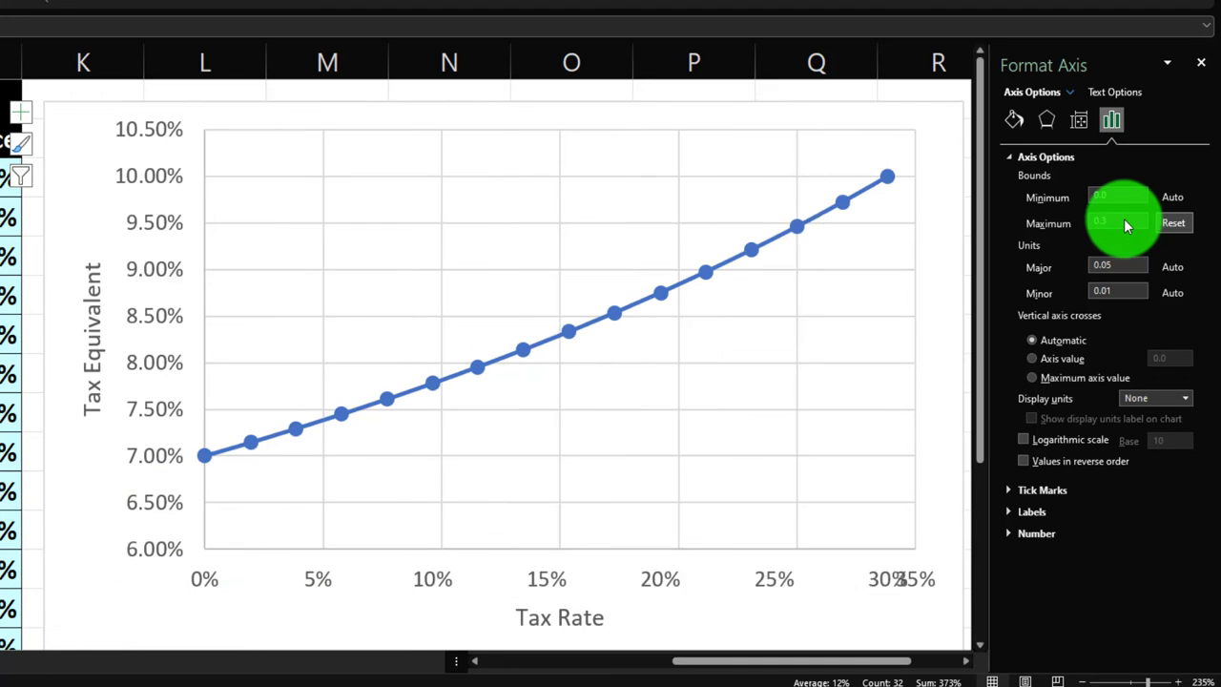
{"action": "left_click", "coordinate": [1202, 65]}
{"action": "left_click_drag", "start_coordinate": [858, 661], "coordinate": [866, 675]}
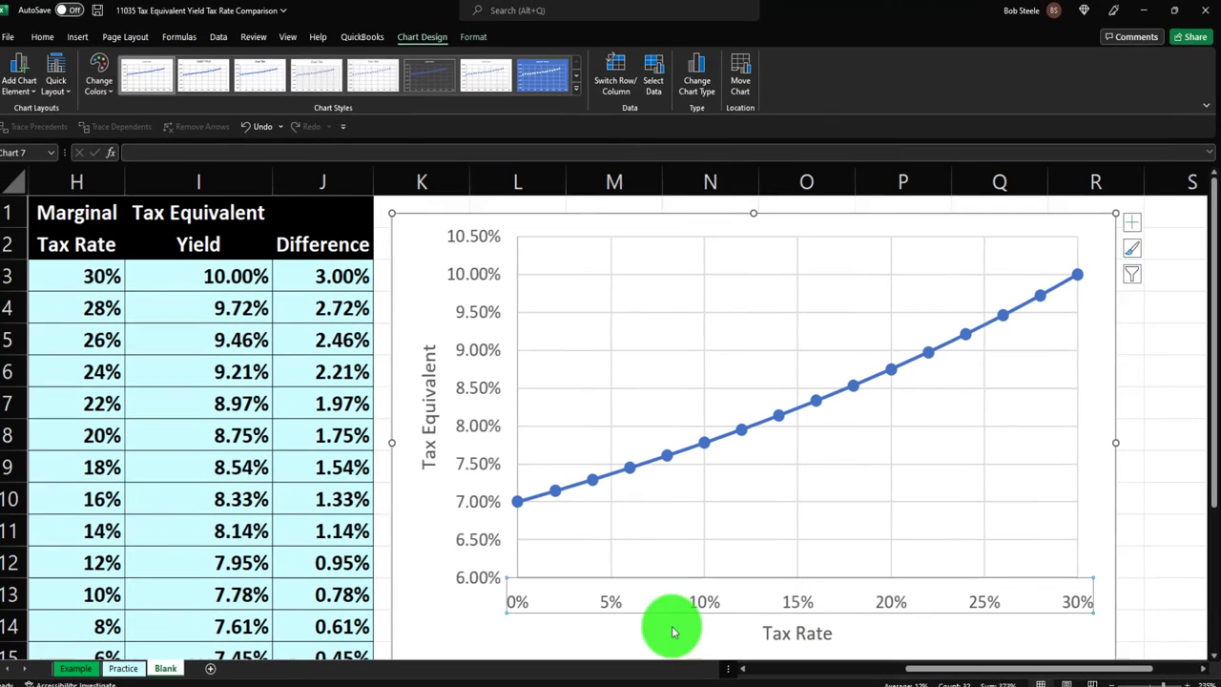
Compare the plotted tax equivalent yield curve with the marginal tax rates and yields in the table
{"action": "left_click", "coordinate": [101, 509]}
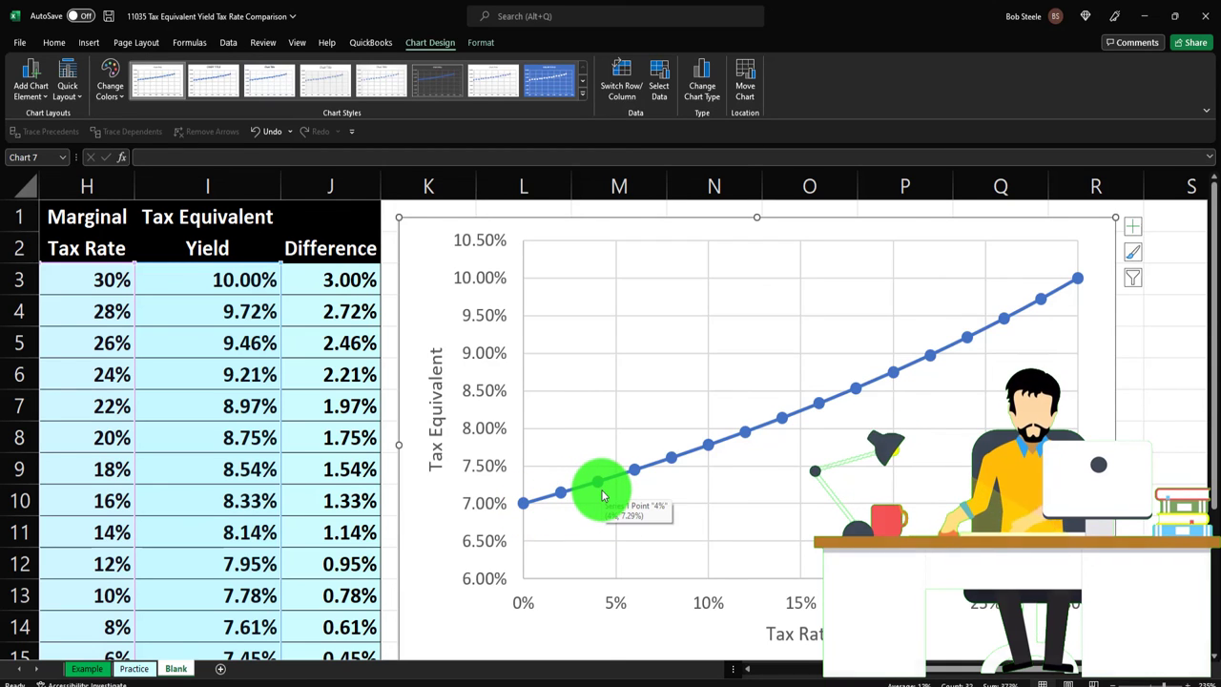
{"action": "left_click", "coordinate": [558, 615]}
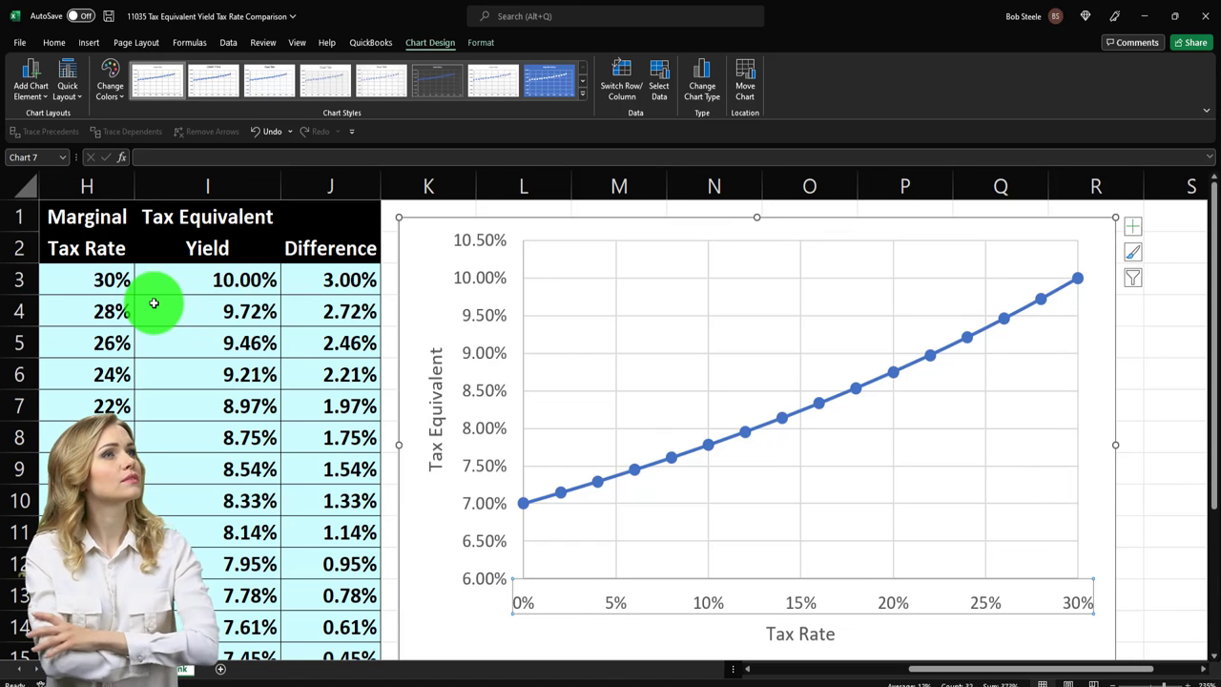
{"action": "scroll", "coordinate": [150, 490], "scroll_direction": "down", "scroll_amount": 2}
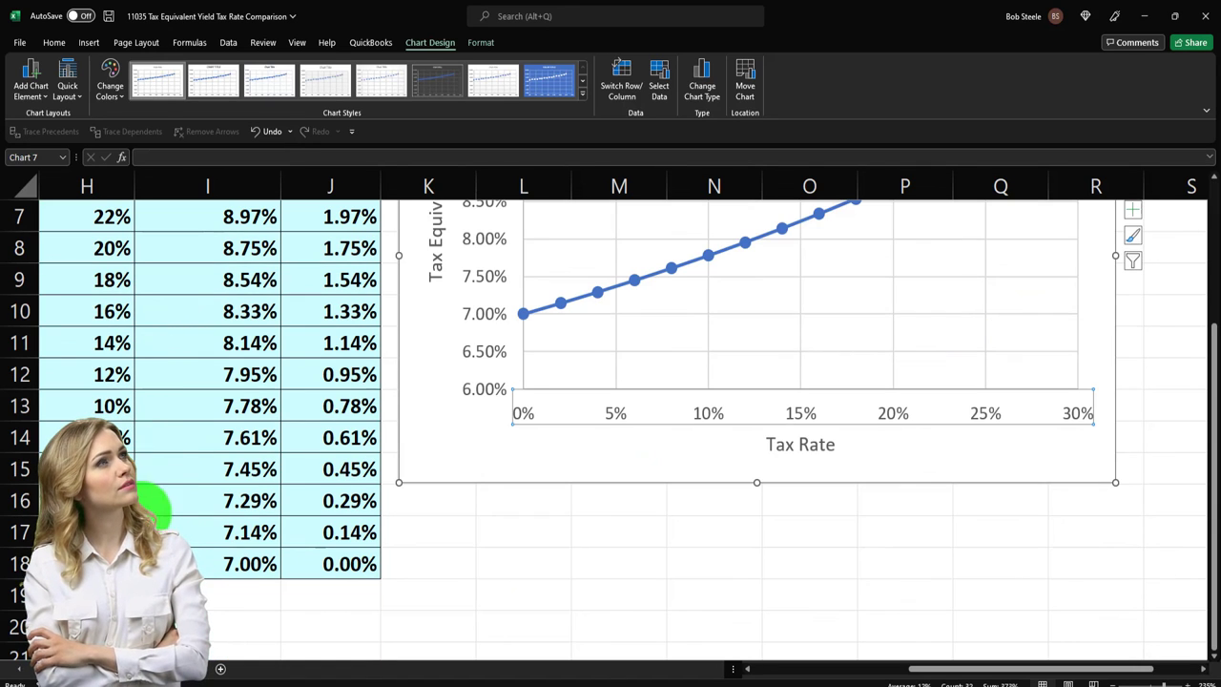
{"action": "scroll", "coordinate": [134, 494], "scroll_direction": "up", "scroll_amount": 2}
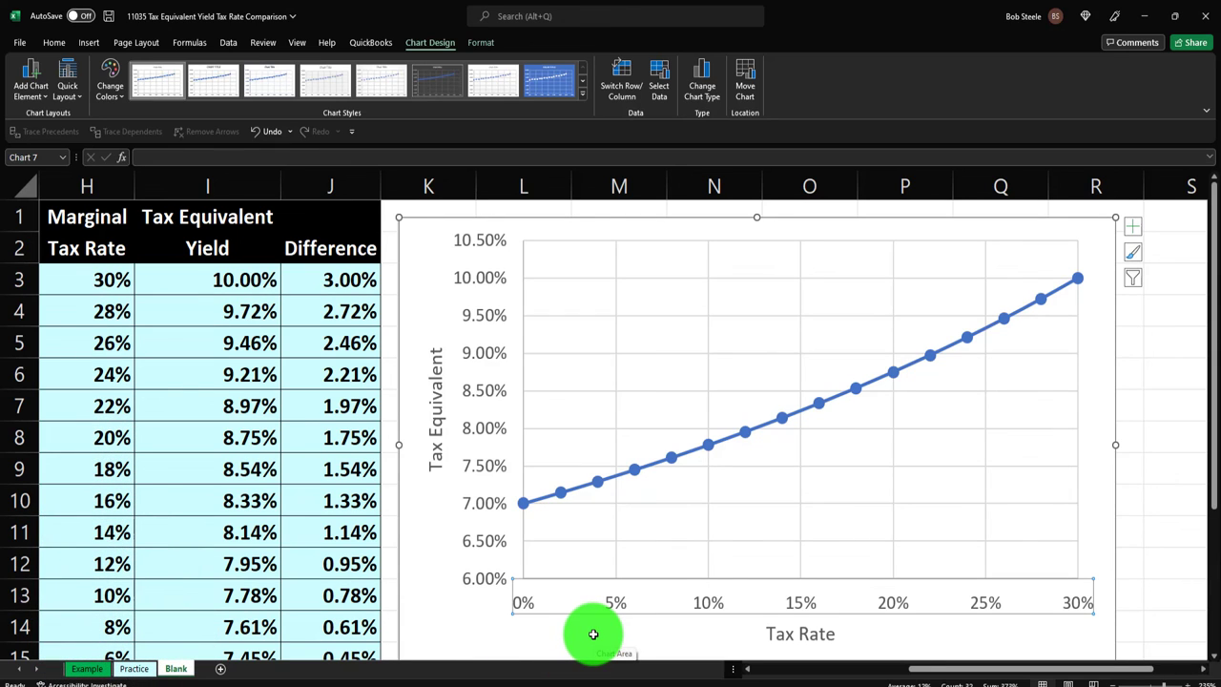